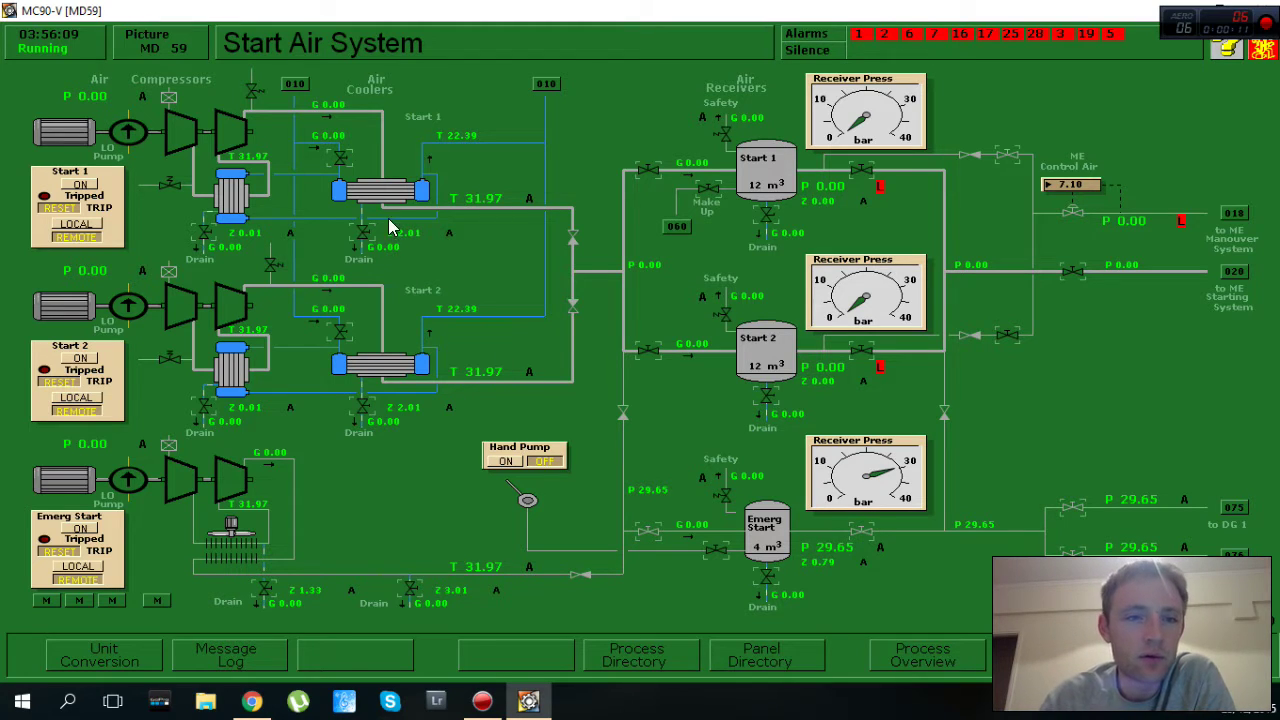
Open cooling water to compressor 1's air cooler and confirm 6.26 t/h flow
left_click(341, 163)
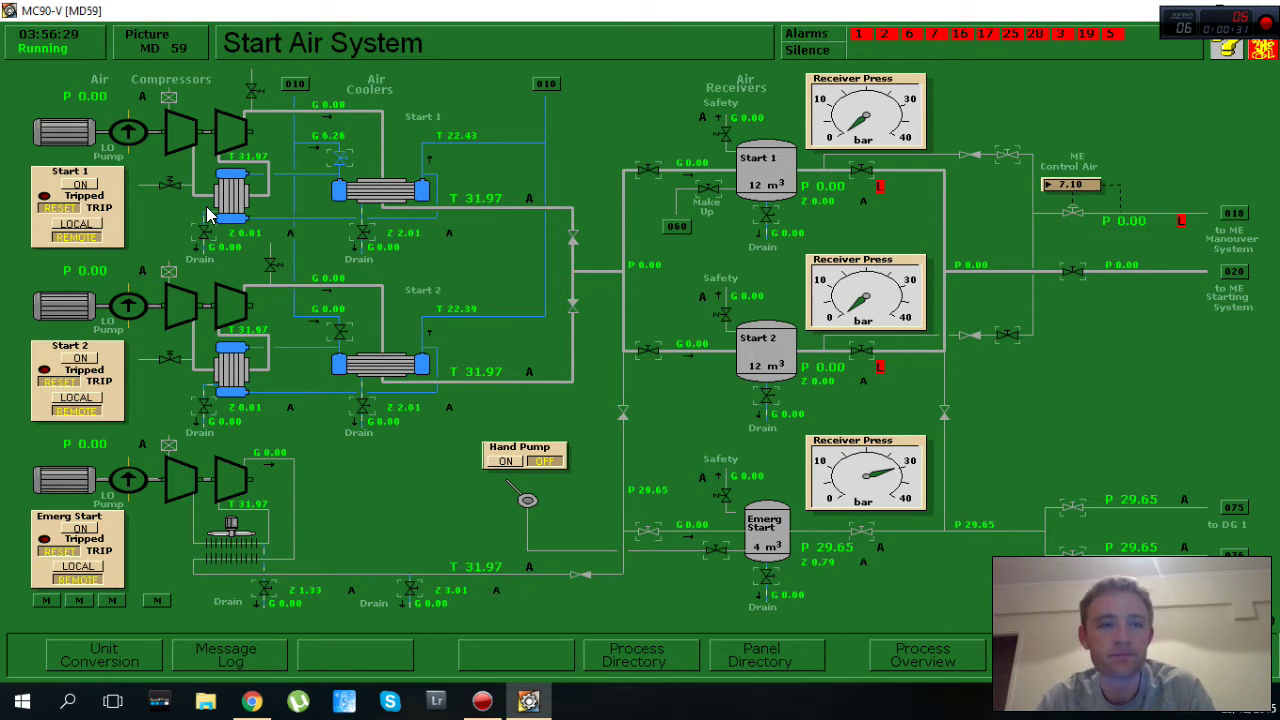
left_click(318, 135)
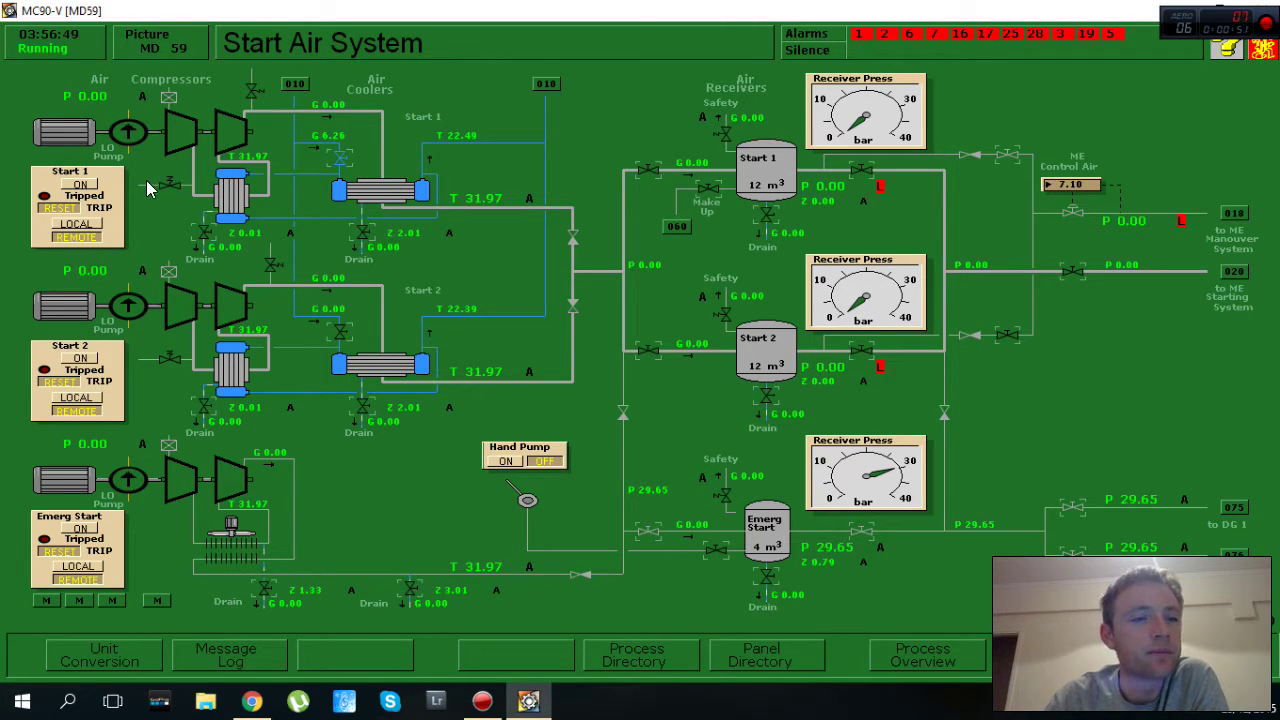
Open compressor 2's cooler water and the start air receiver inlet and outlet valves
left_click(340, 332)
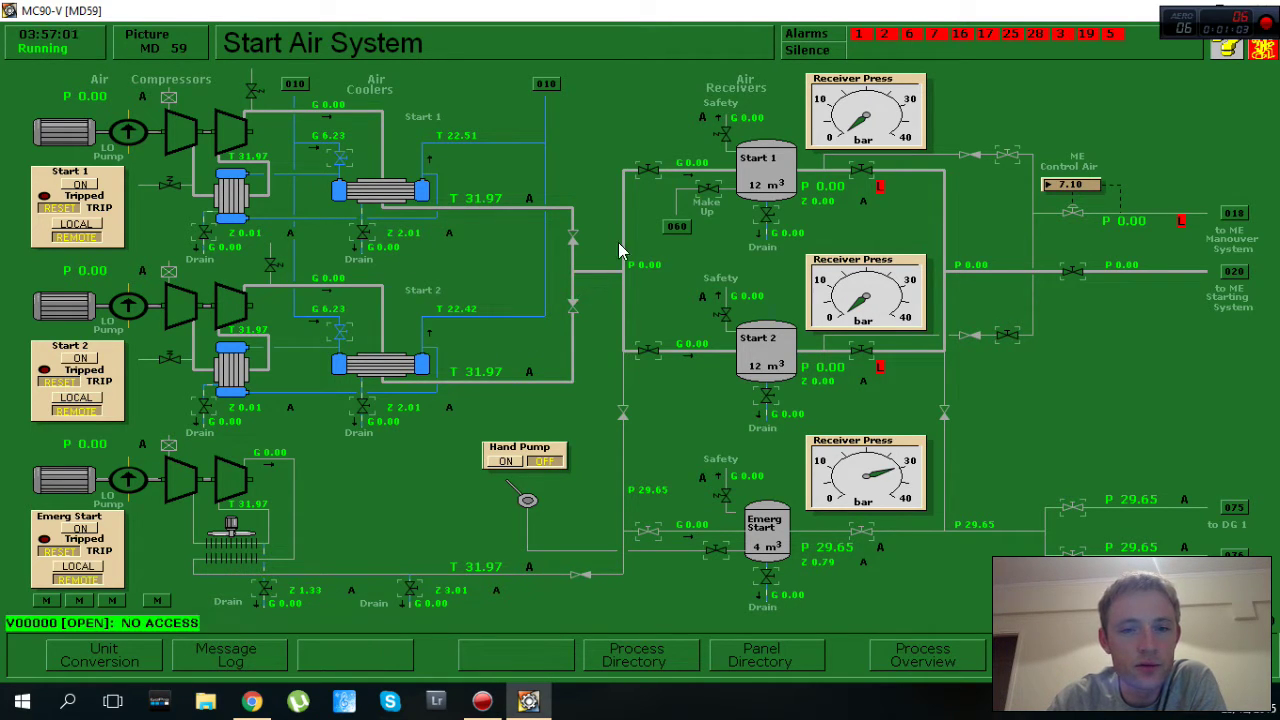
left_click(648, 170)
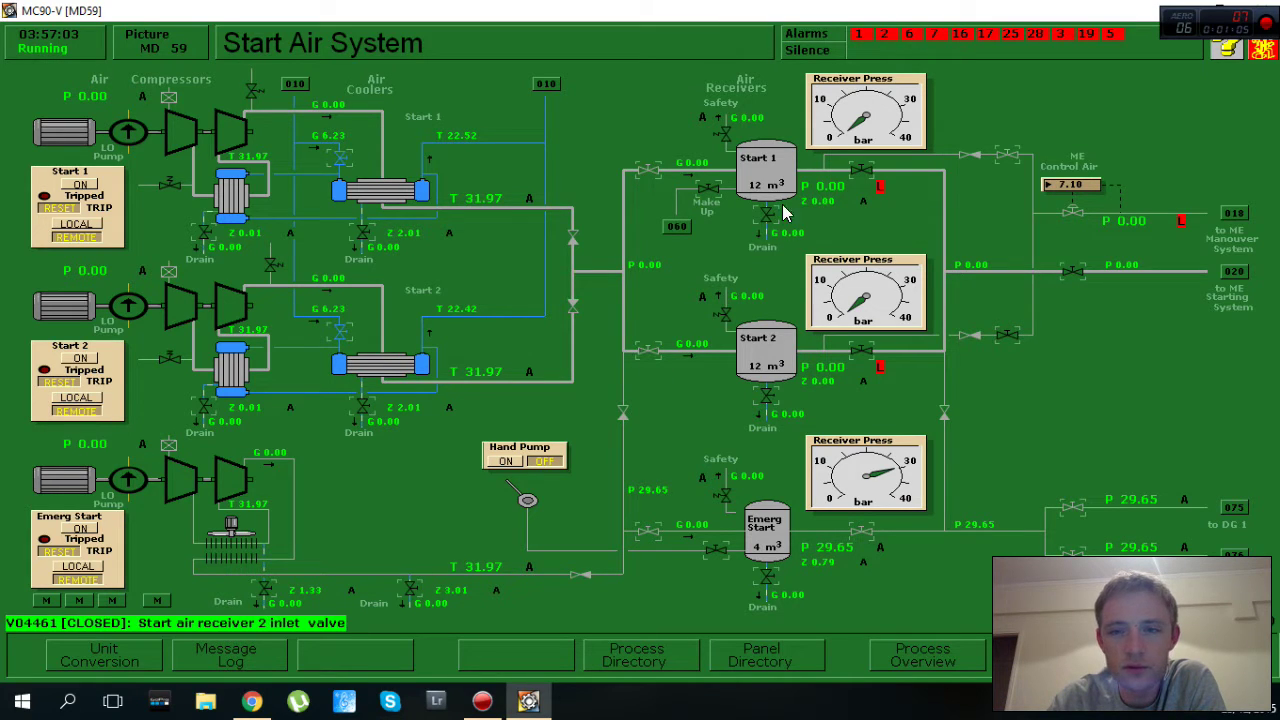
left_click(862, 170)
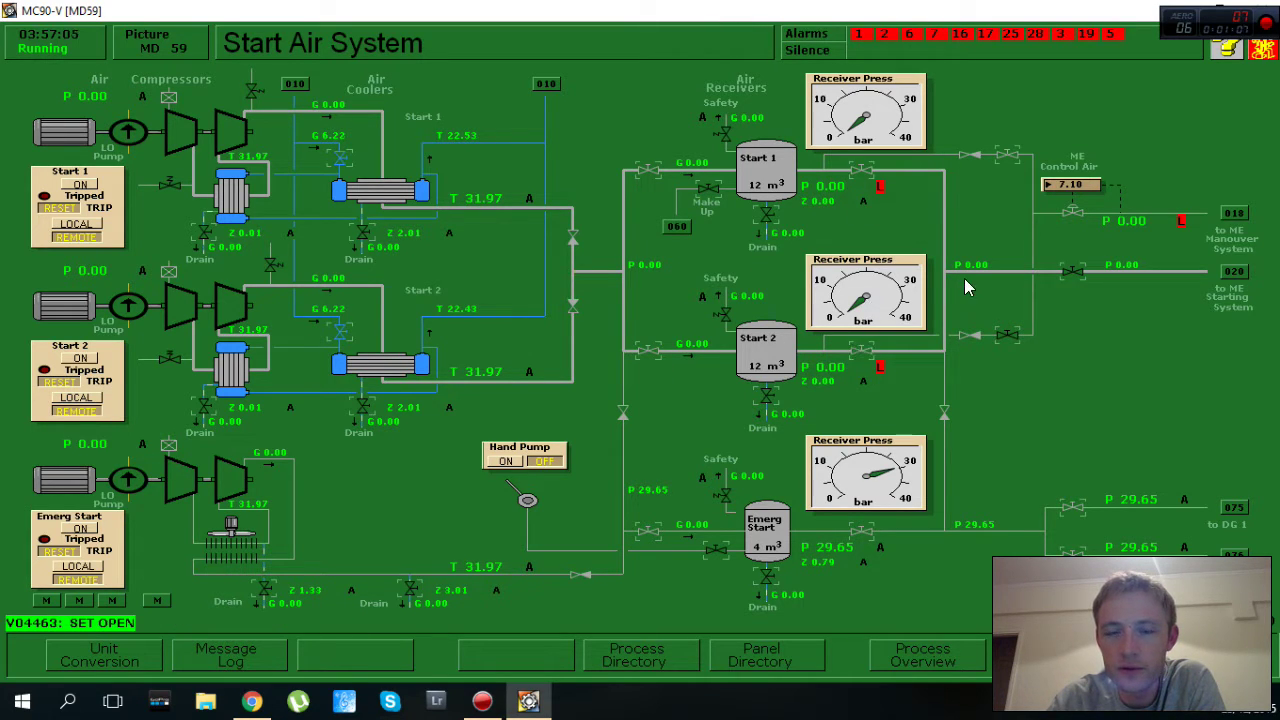
Open the ME start air supply valve and bring up ME Local Control
left_click(1076, 274)
left_click(1076, 278)
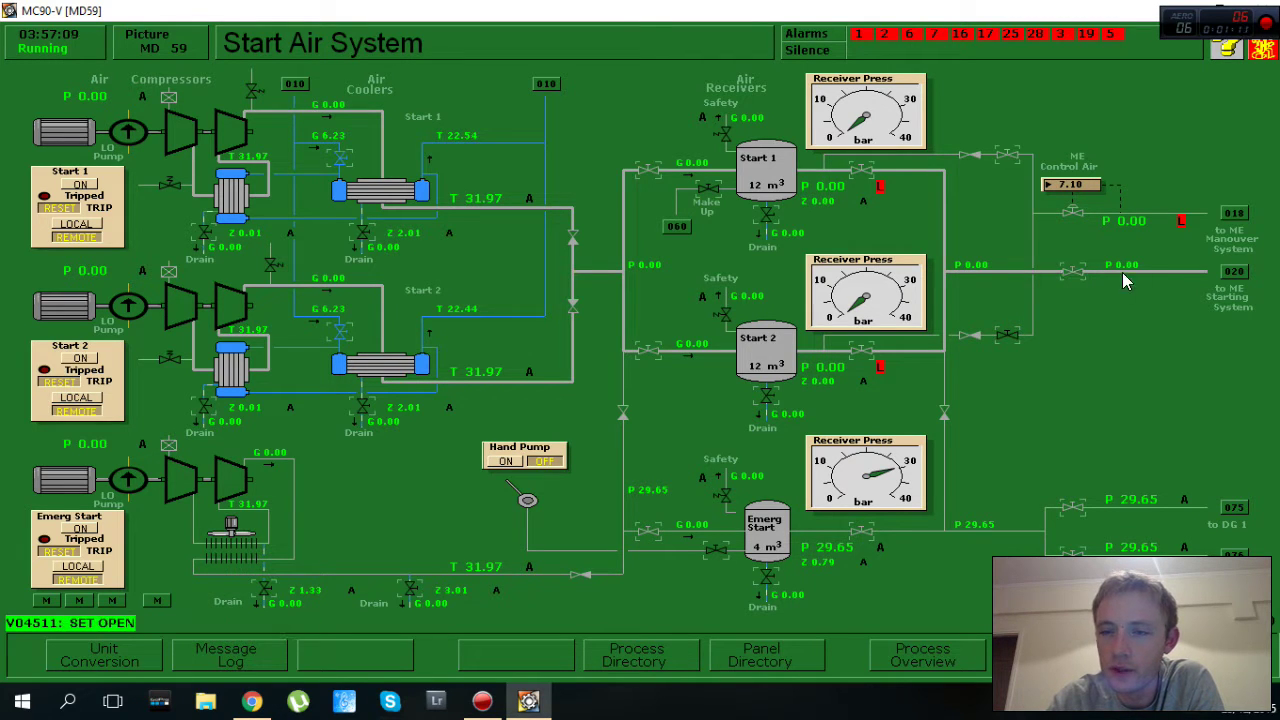
left_click(1234, 275)
left_click(450, 220)
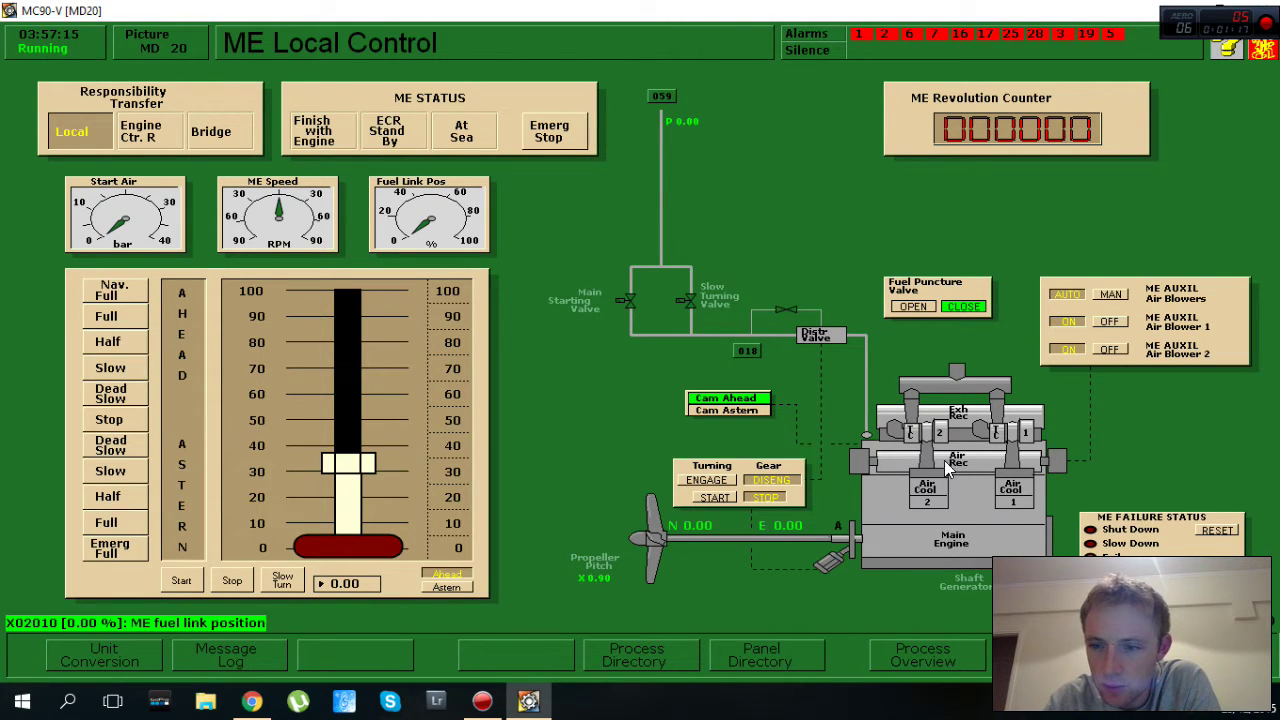
Reset the slow-down and shut-down alarms with turning gear DISENG, back to Start Air System
left_click(1196, 531)
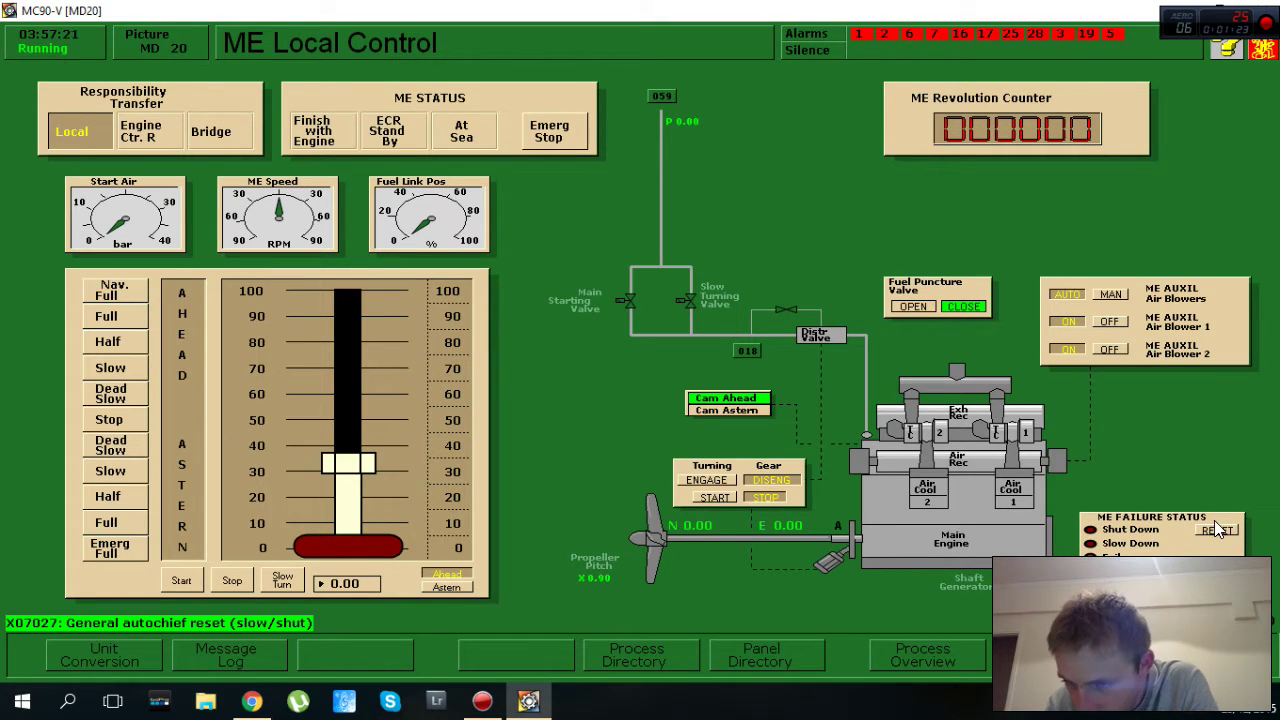
left_click(900, 306)
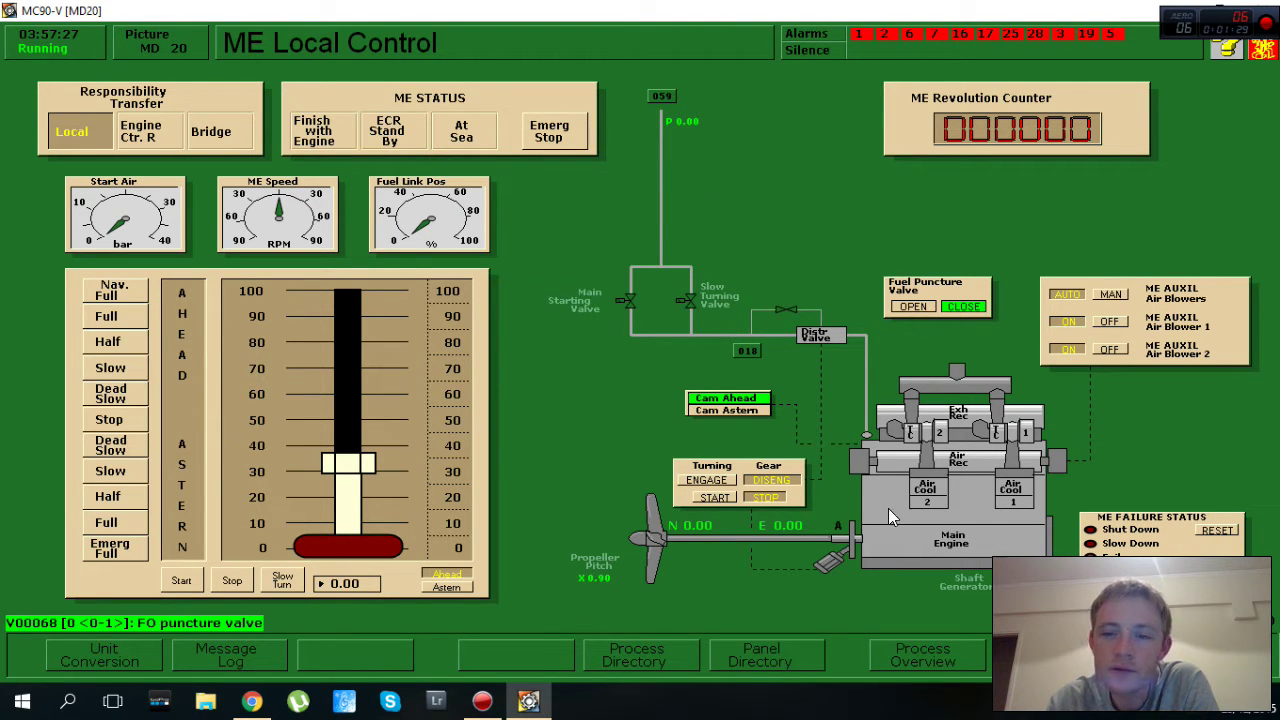
left_click(663, 96)
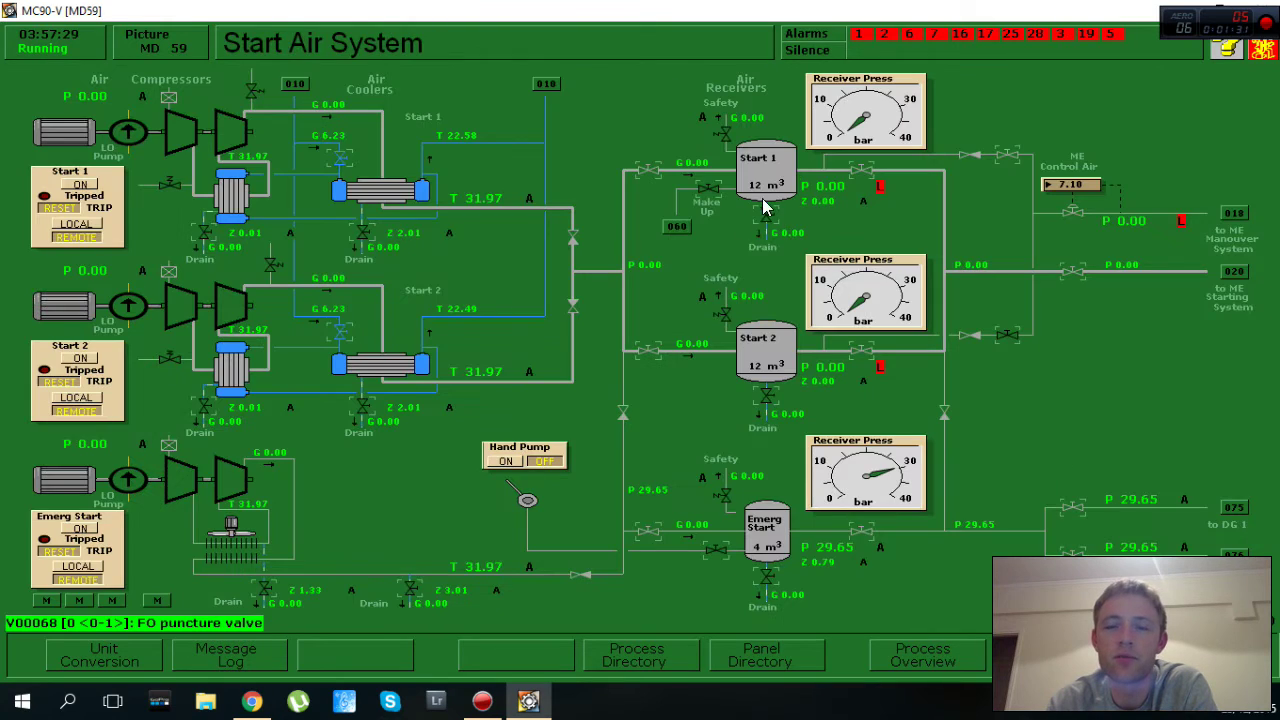
Start compressors 1 and 2 so receivers reach about 1.2 bar; show Panel Display Directory
left_click(84, 184)
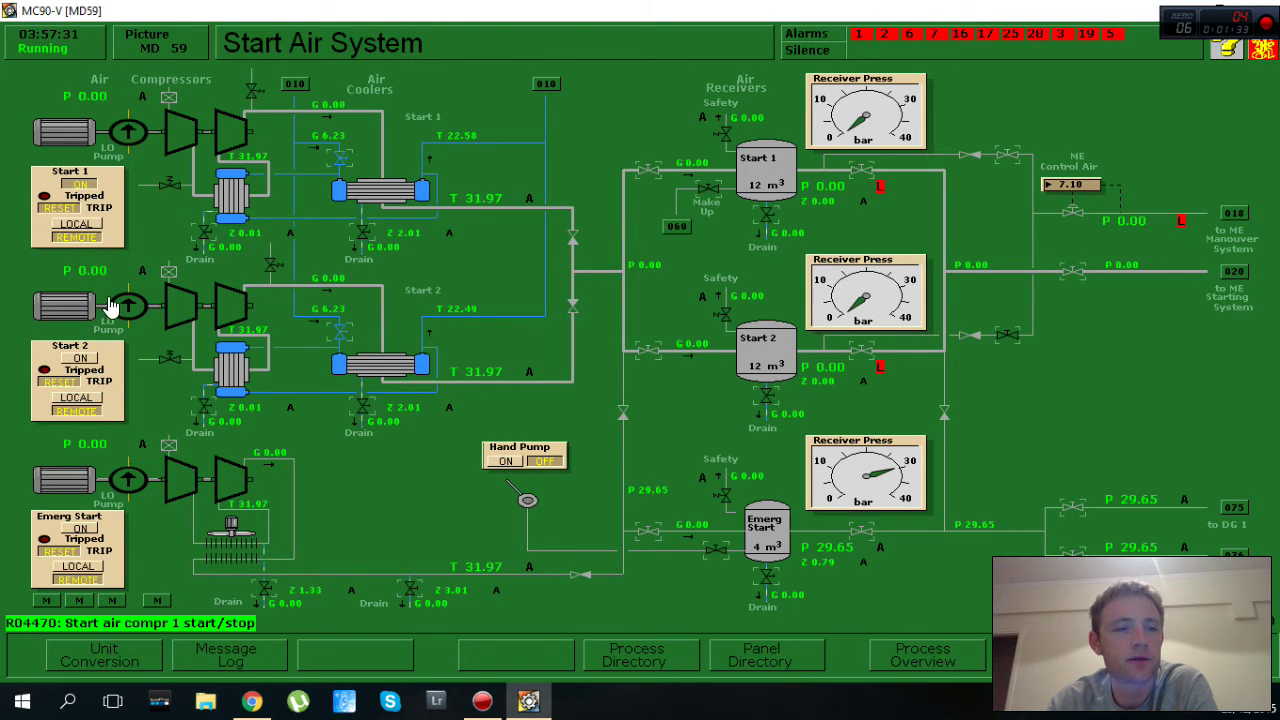
left_click(79, 358)
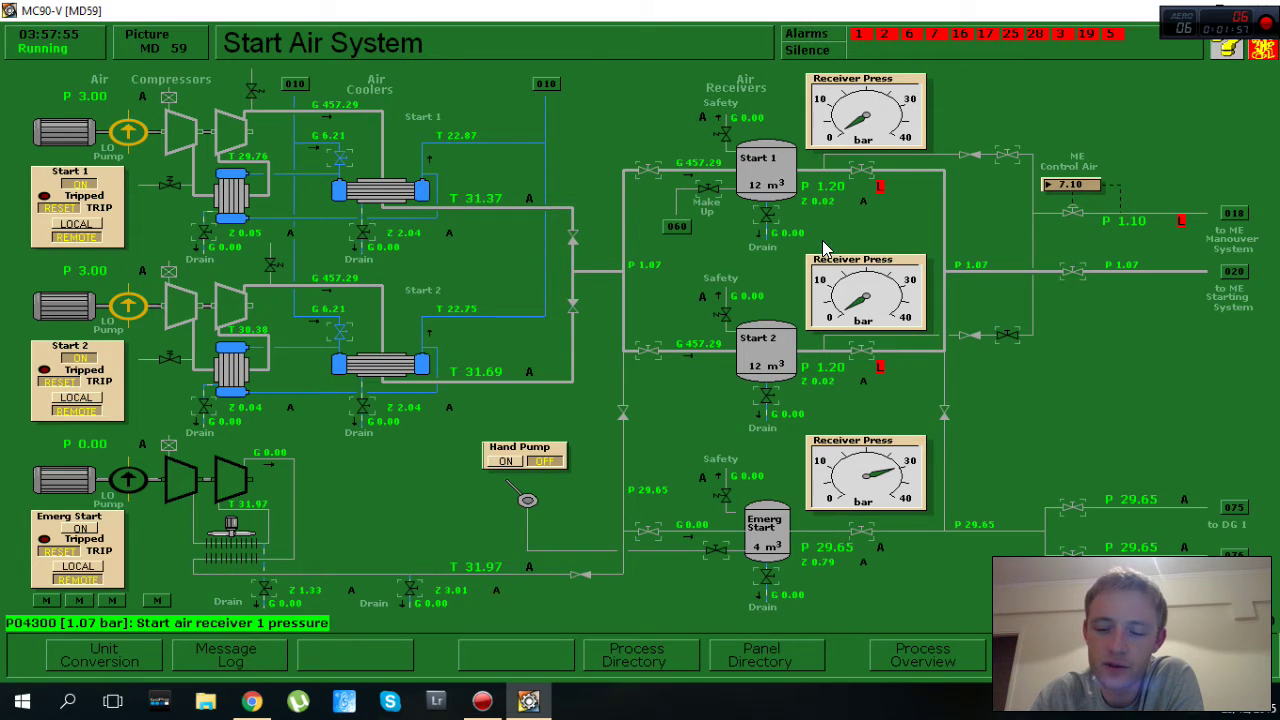
key("F5")
key("F6")
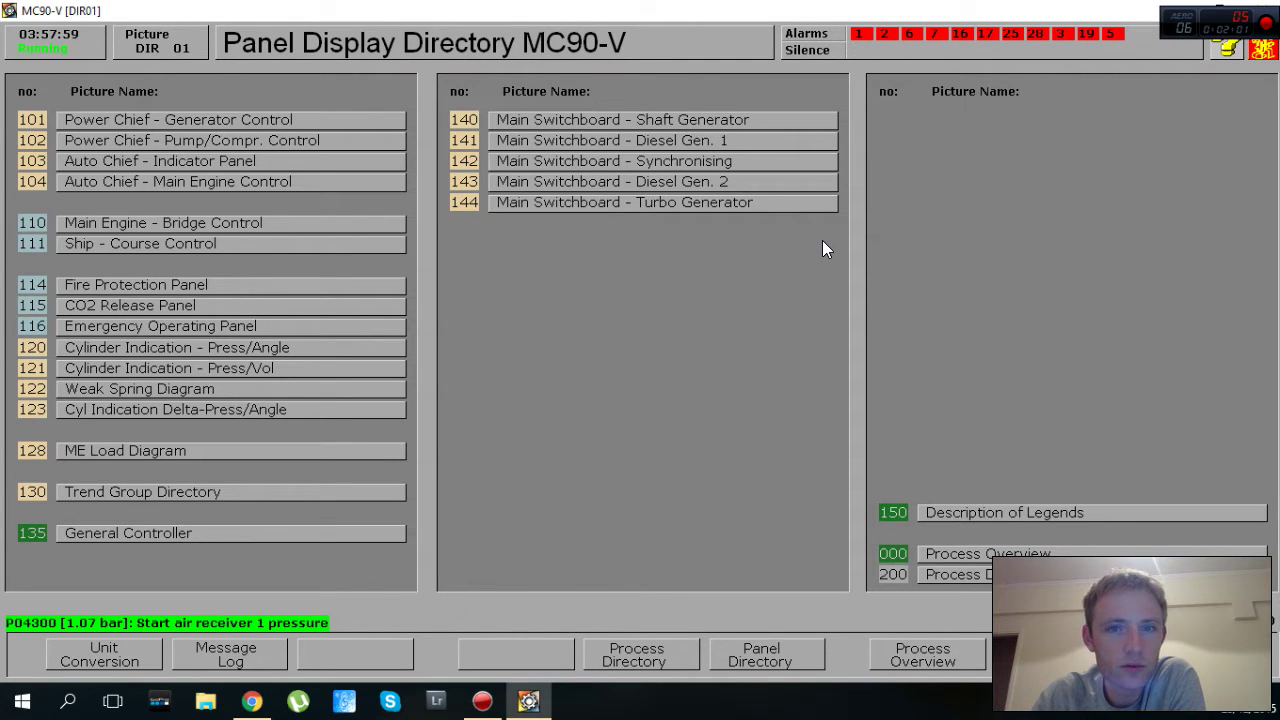
Set the FO circulation, FO supply, steering gear, main LO and camshaft LO pumps to AUTO
left_click(326, 142)
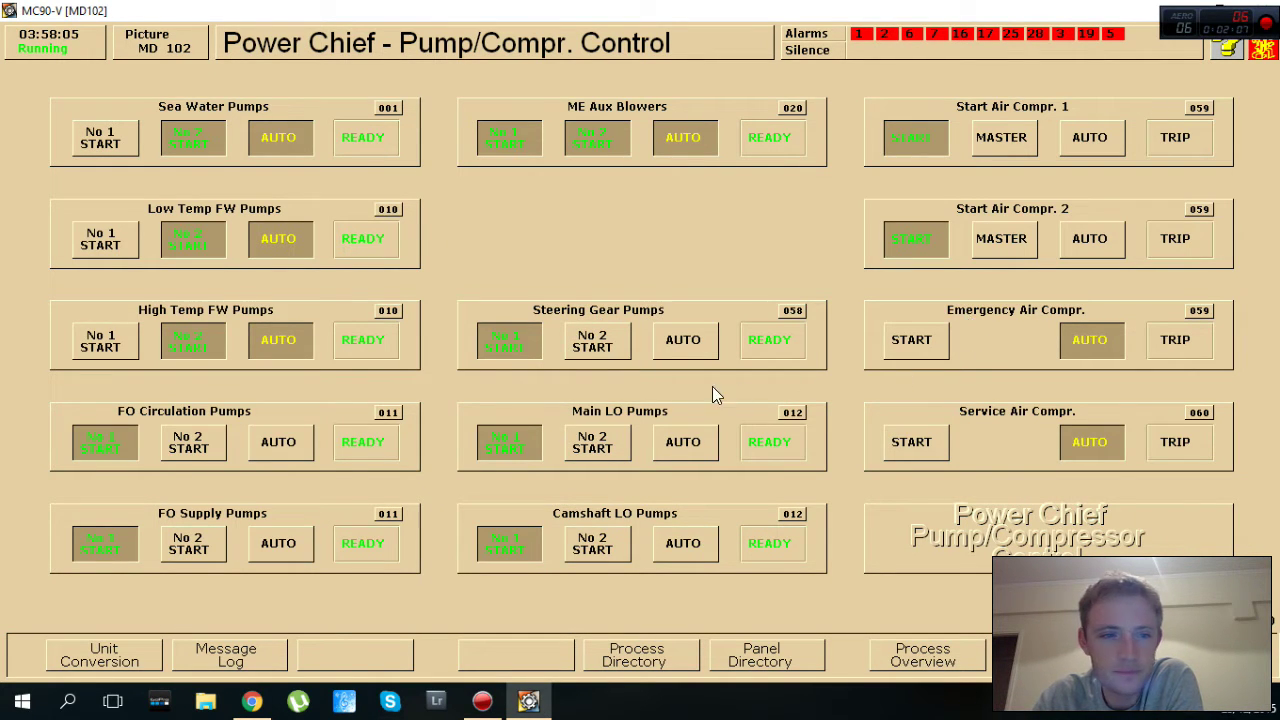
left_click(286, 456)
left_click(283, 548)
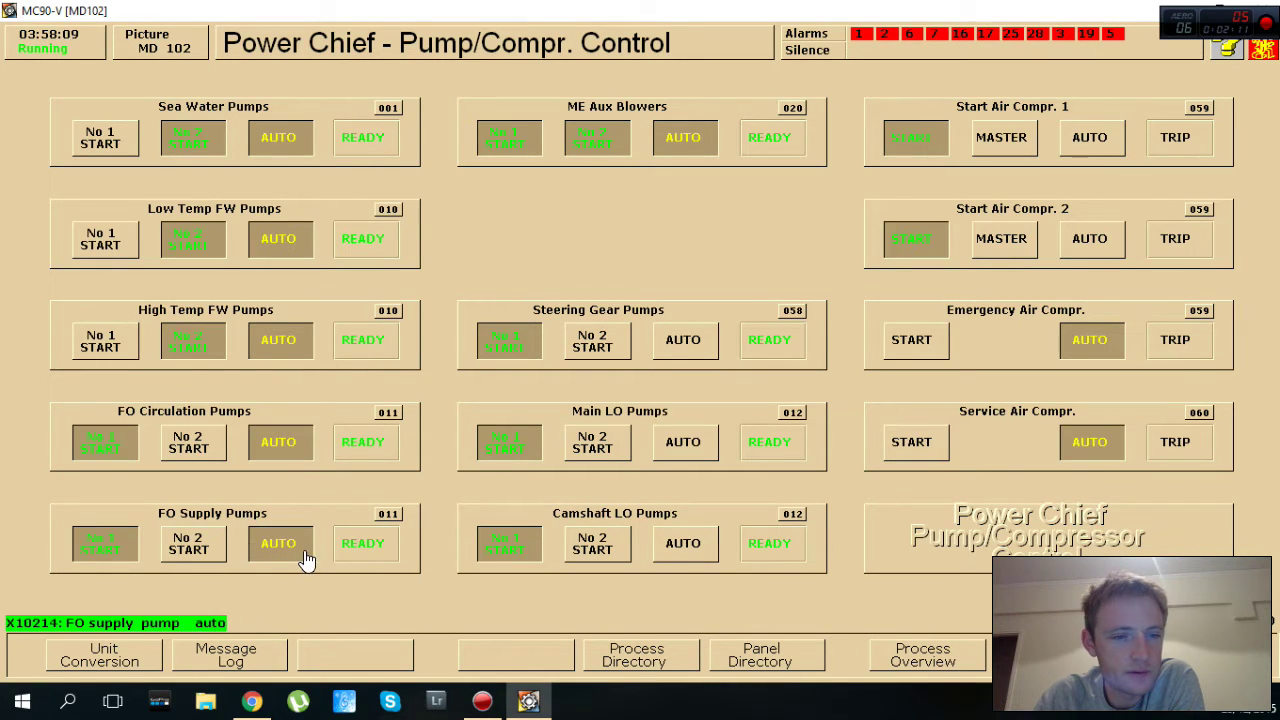
left_click(680, 342)
left_click(686, 450)
left_click(692, 546)
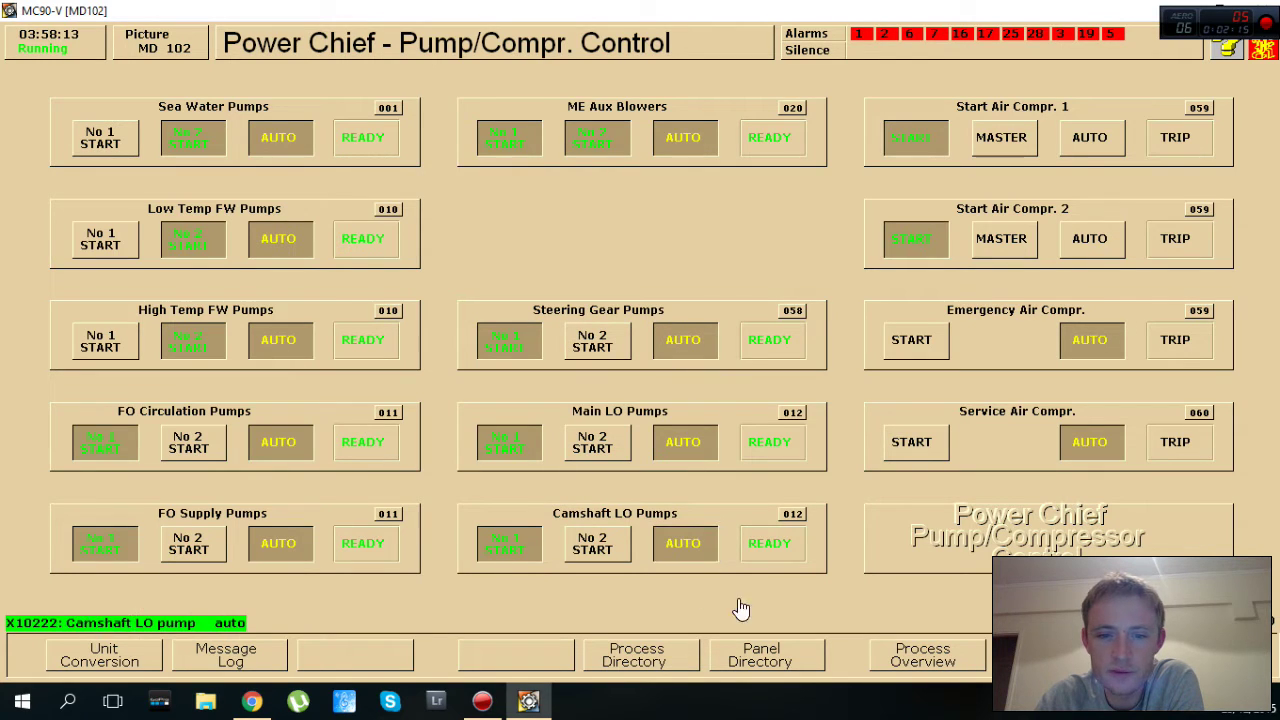
Set start air compressors 1 and 2 to AUTO and return to the Process Directory
left_click(1094, 144)
left_click(1090, 240)
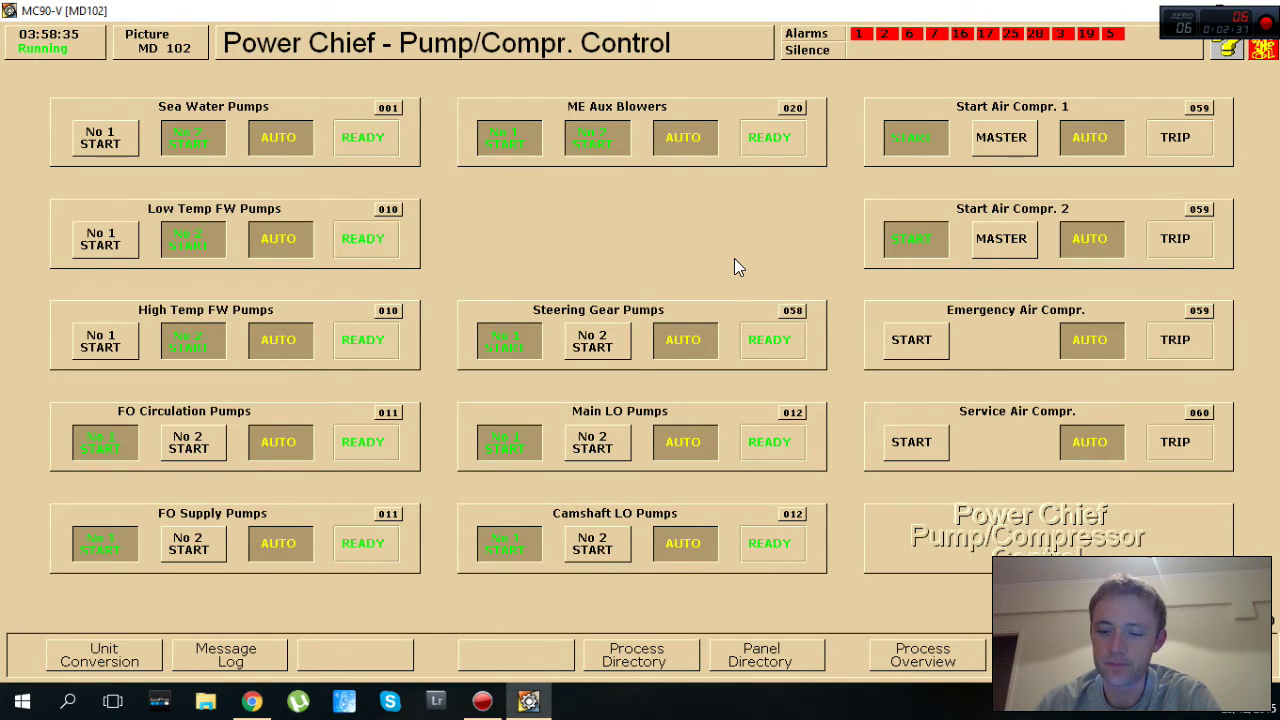
key("F5")
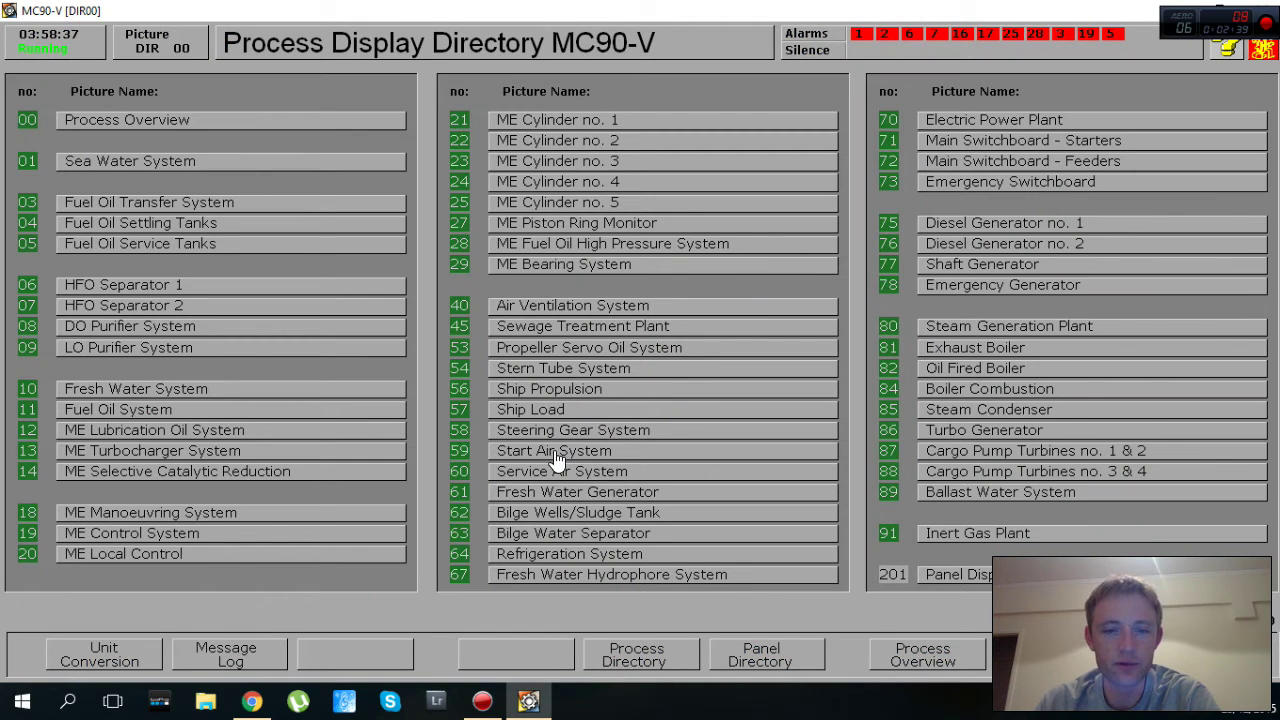
Check start air receiver 2 is near 4.5 bar, then go to ME Cylinder no. 1
left_click(556, 452)
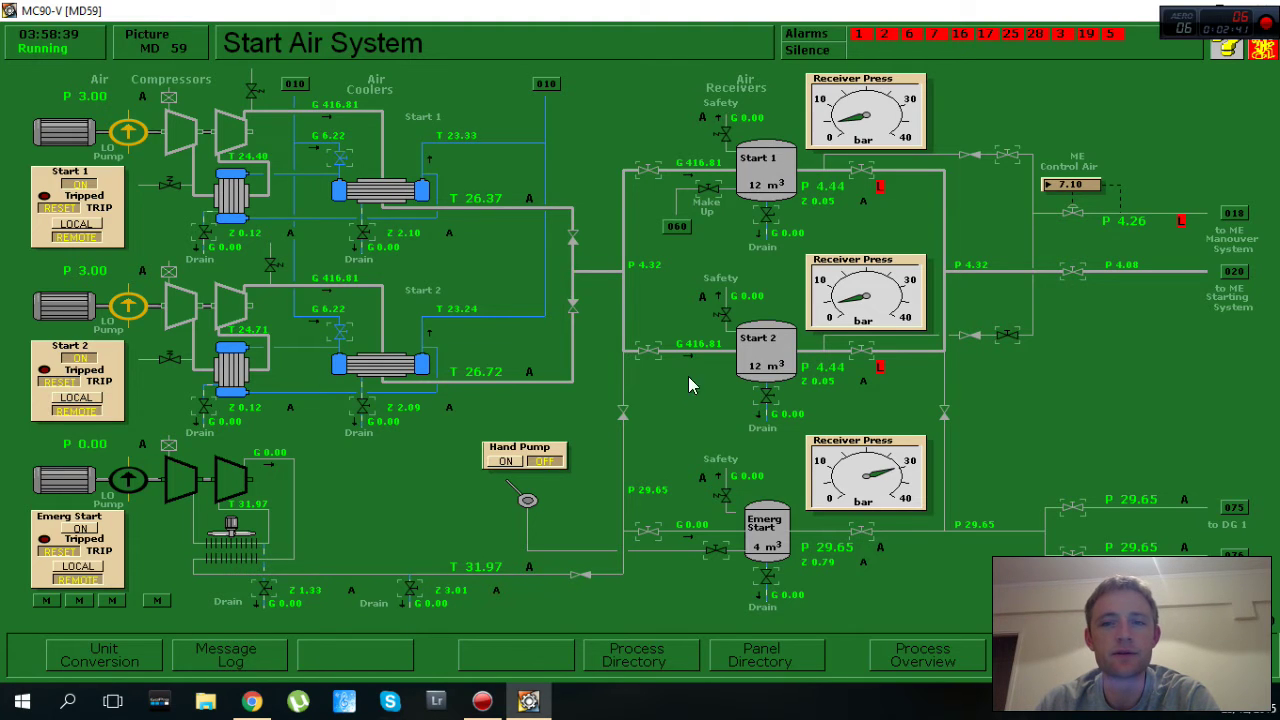
left_click(862, 368)
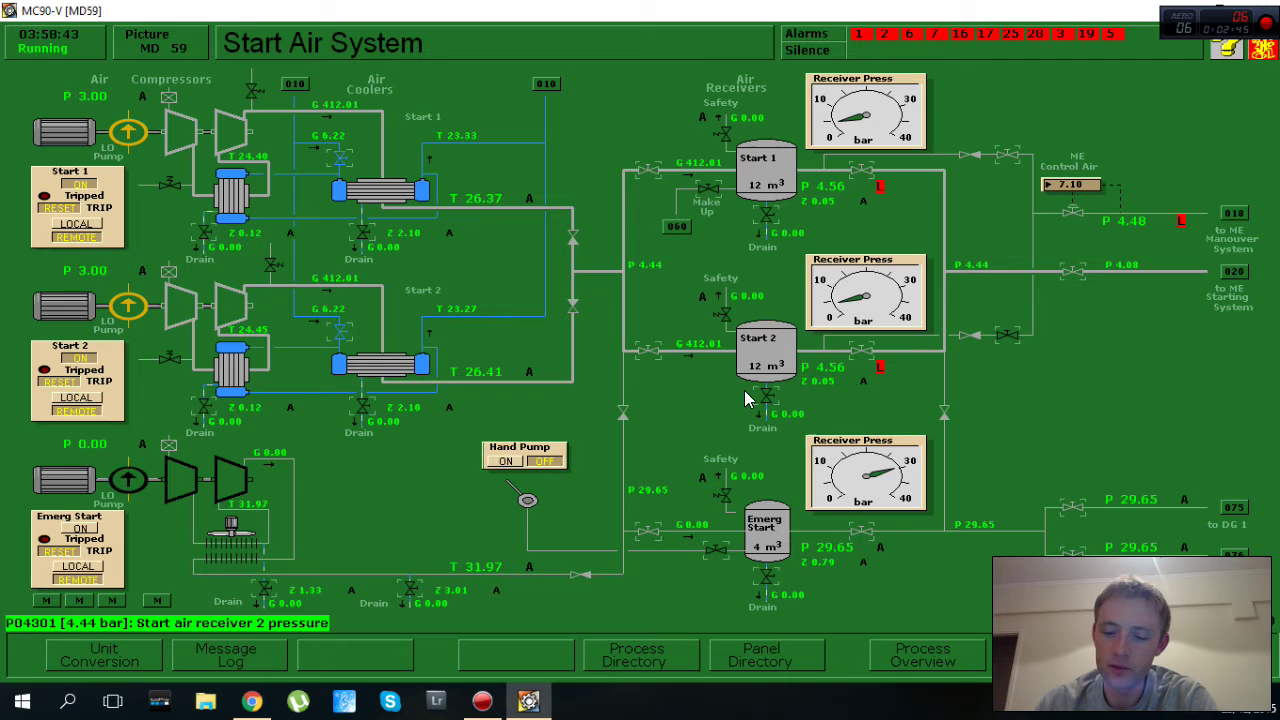
key("F5")
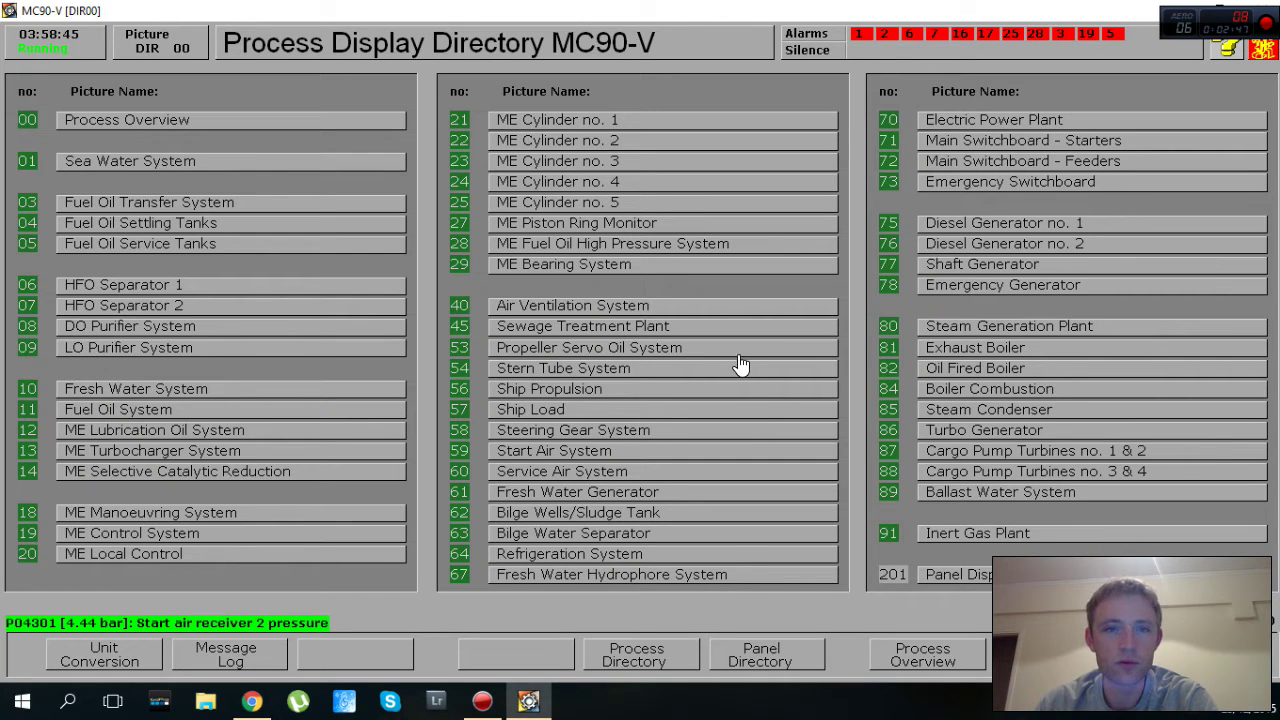
left_click(591, 123)
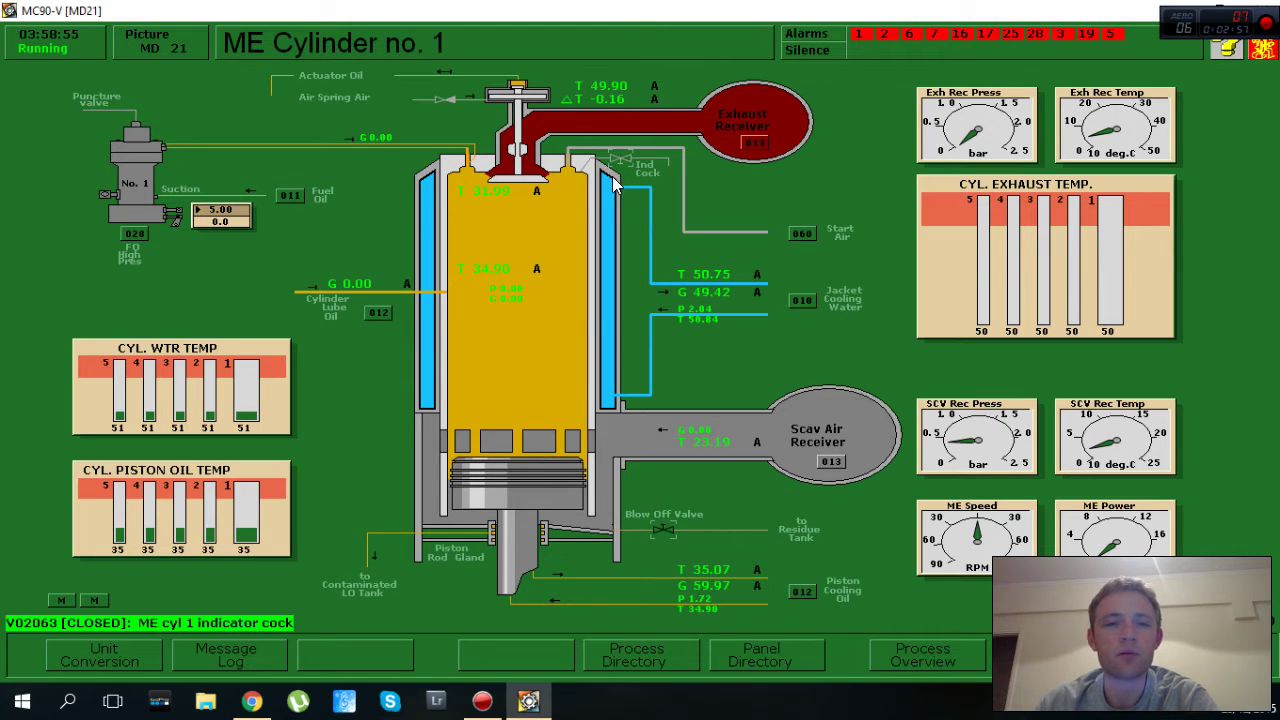
Set the Ind Cock on ME Cylinder no. 1 to open
left_click(619, 170)
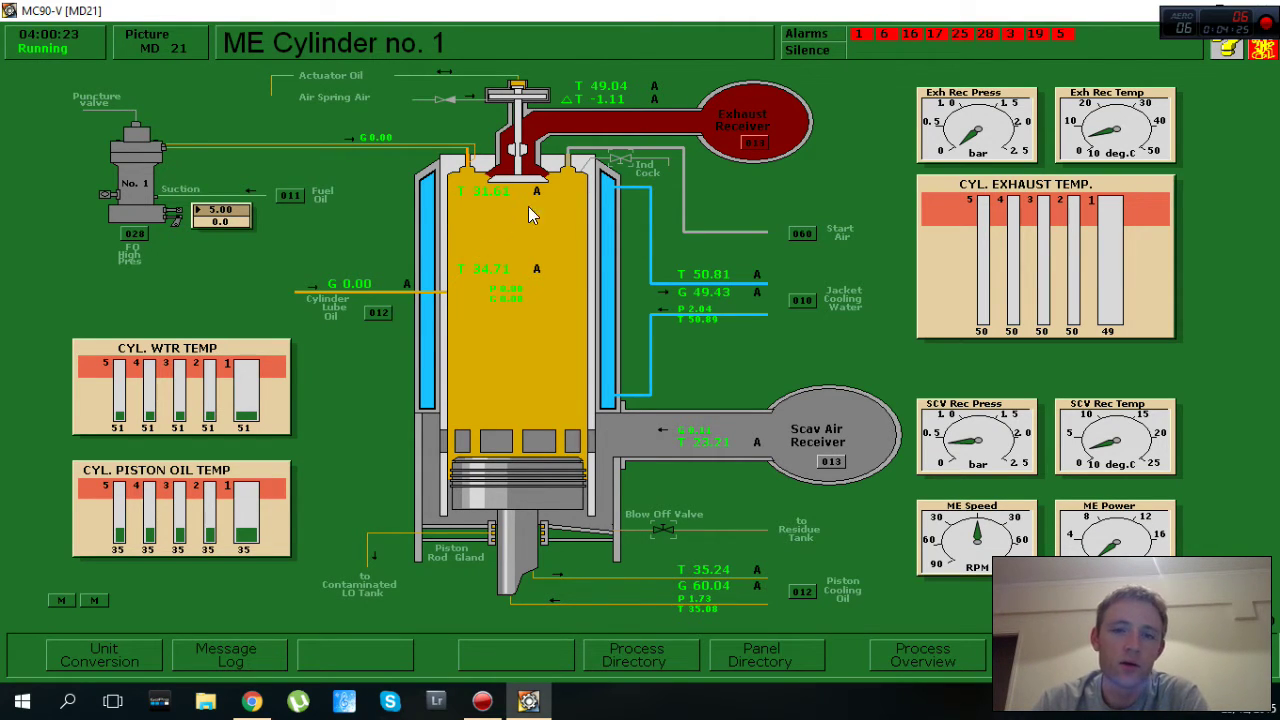
Page forward through the cylinder pictures, opening indicator cocks on cylinders 2, 3 and 5
left_click(620, 172)
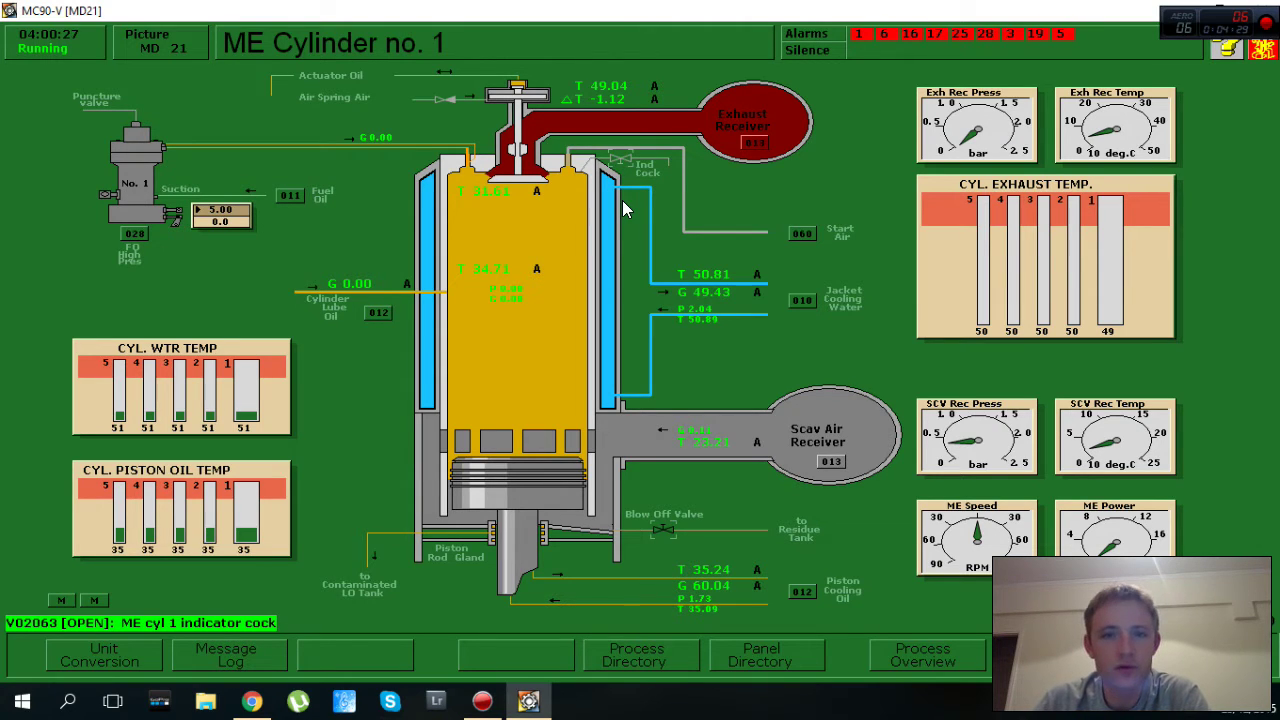
key("Page_Down")
left_click(630, 172)
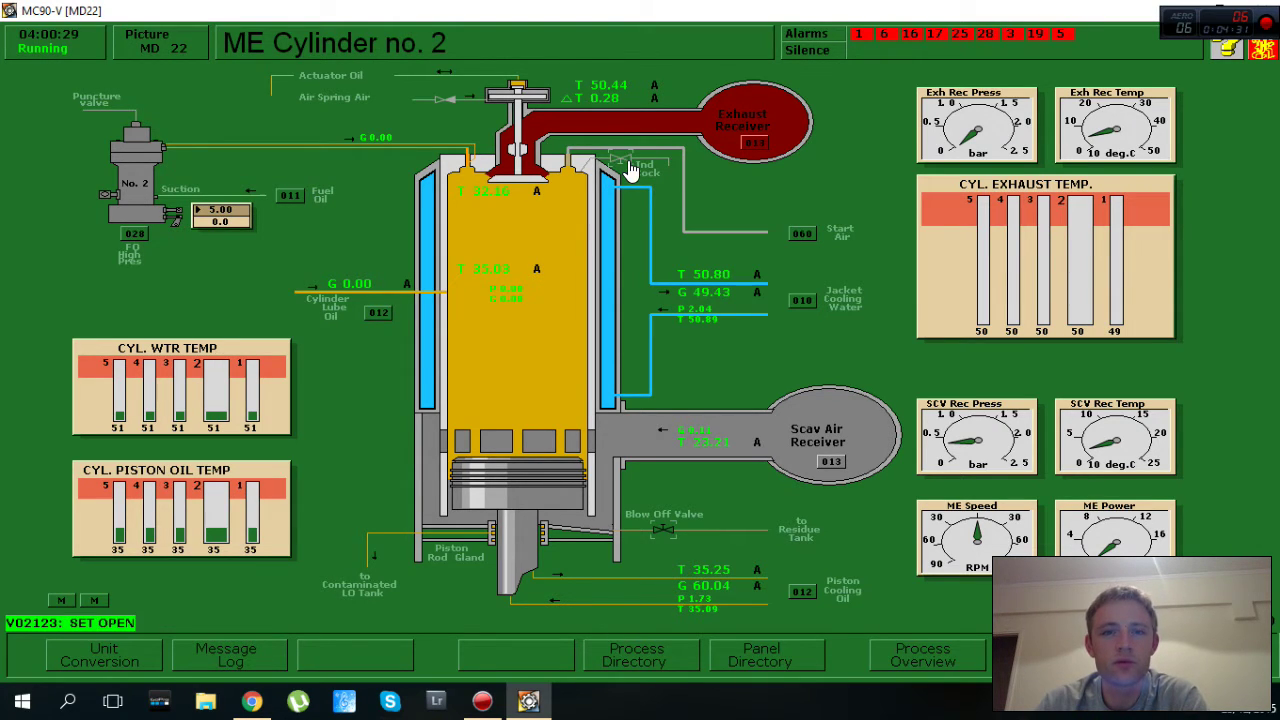
key("Page_Down")
left_click(630, 172)
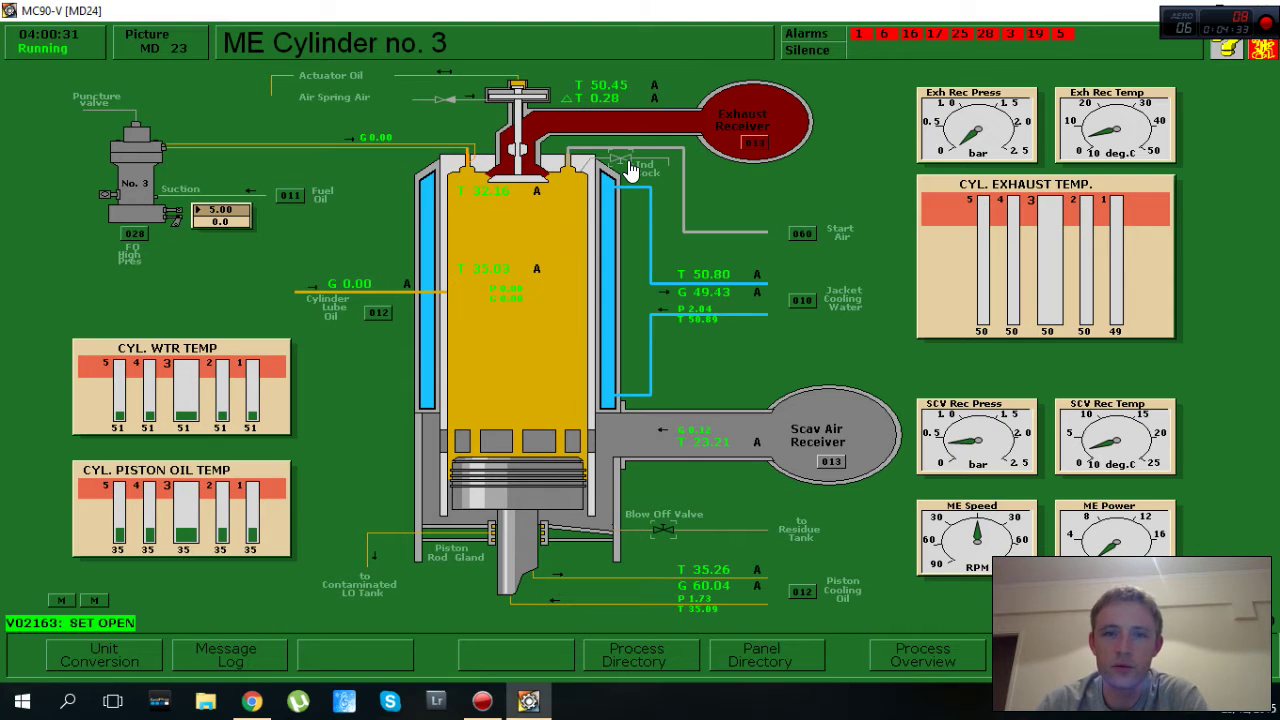
key("Page_Down")
key("Page_Down")
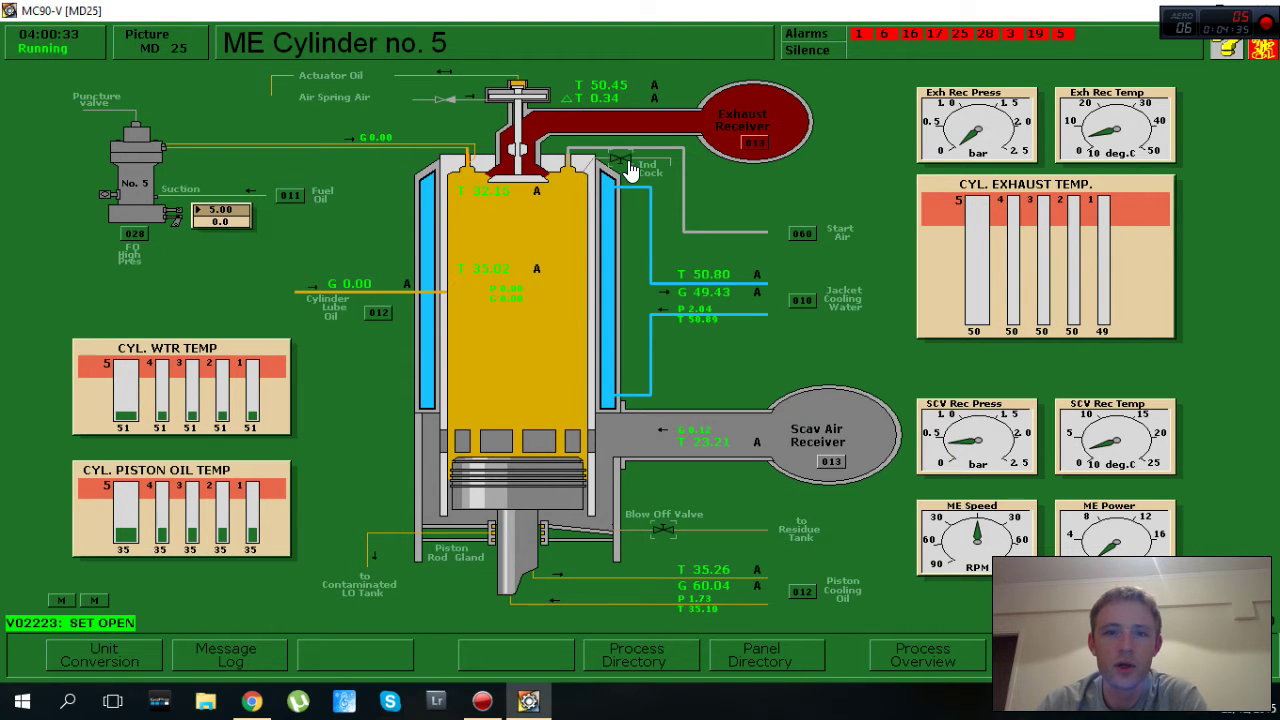
left_click(630, 172)
key("Page_Down")
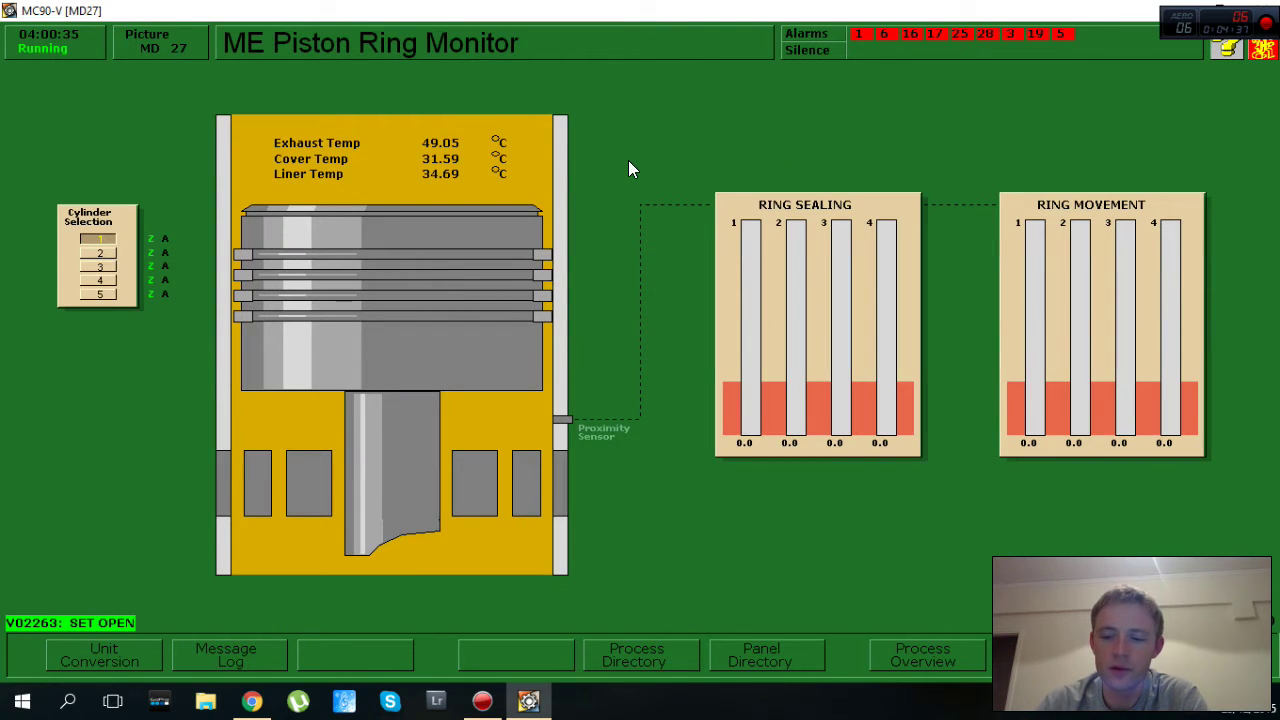
Page back opening cylinder 2 and 1 indicator cocks, then show the process directory
key("Page_Up")
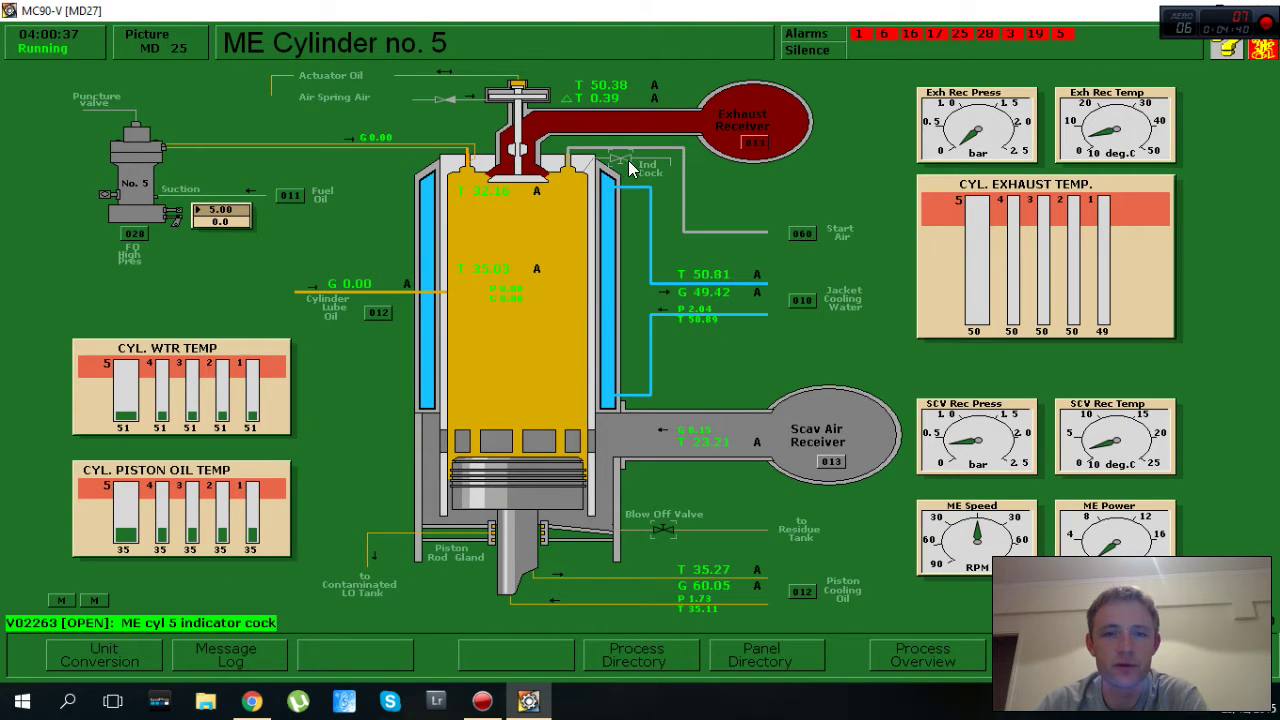
key("Page_Down")
key("Page_Up")
key("Page_Up")
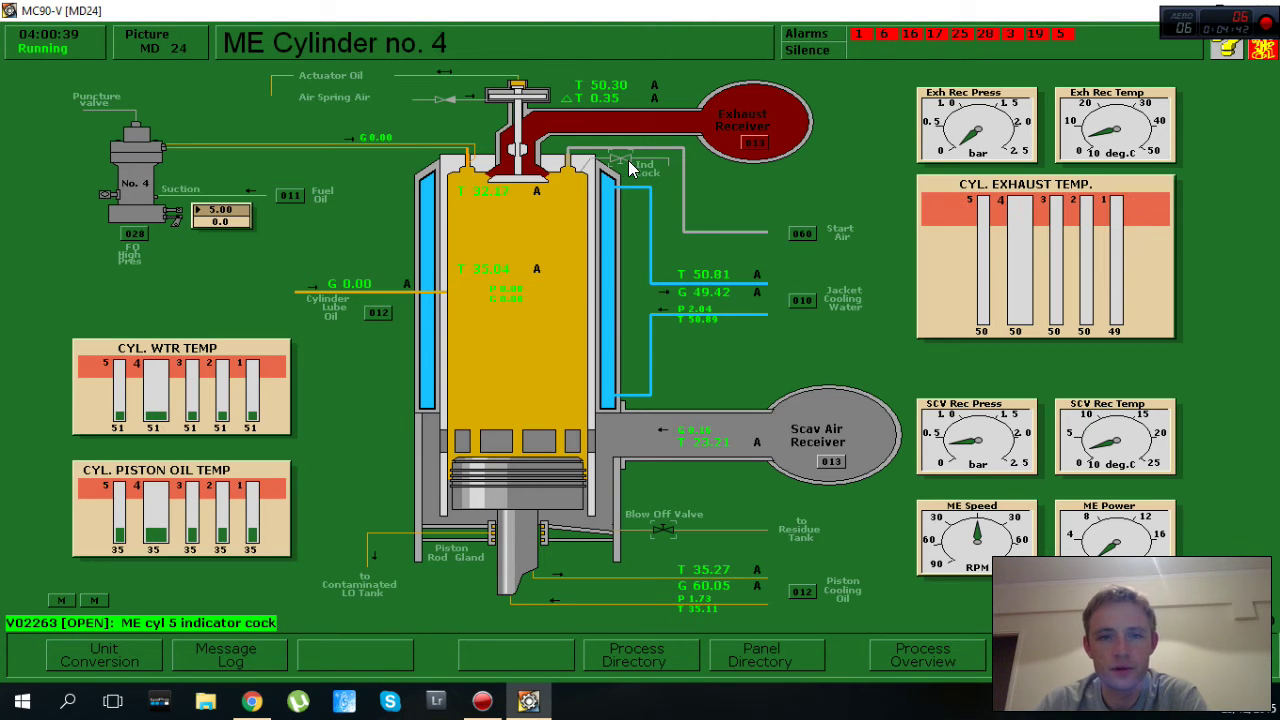
key("Page_Up")
key("Page_Up")
left_click(628, 168)
key("Page_Up")
left_click(628, 168)
key("Page_Up")
key("Home")
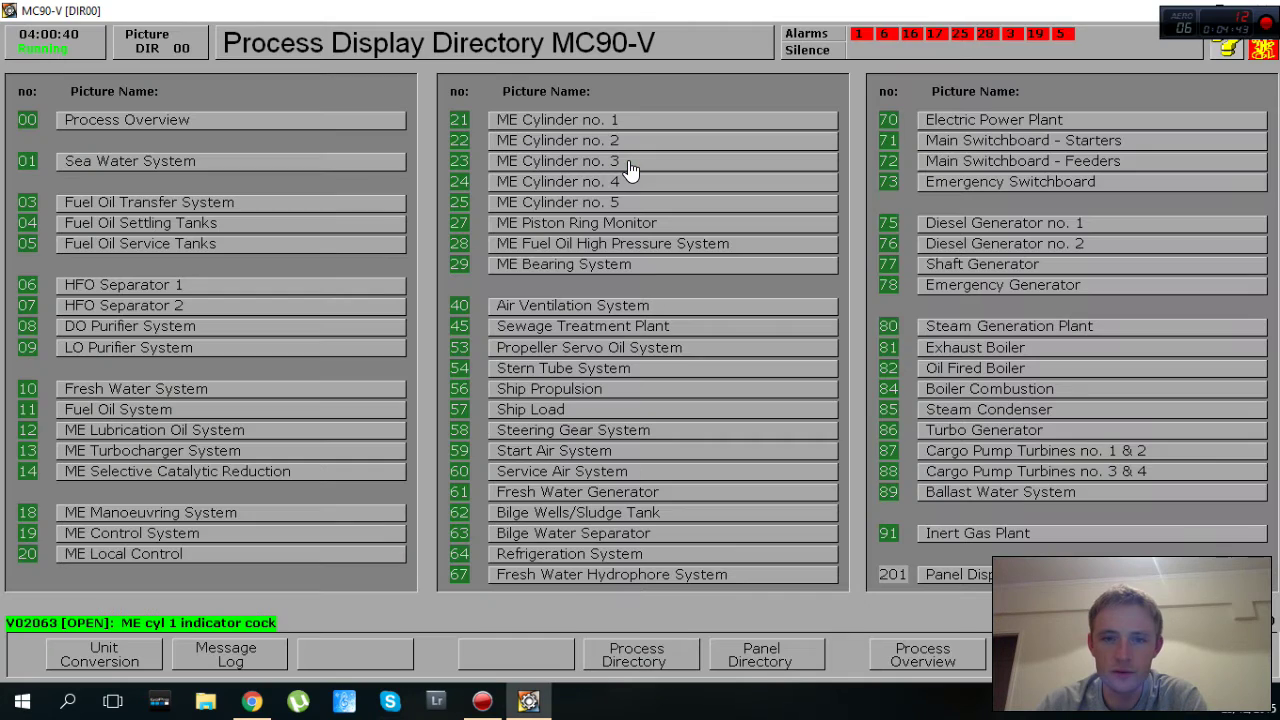
Close the drain valve under start air receiver 1 on the Start Air System picture
left_click(588, 451)
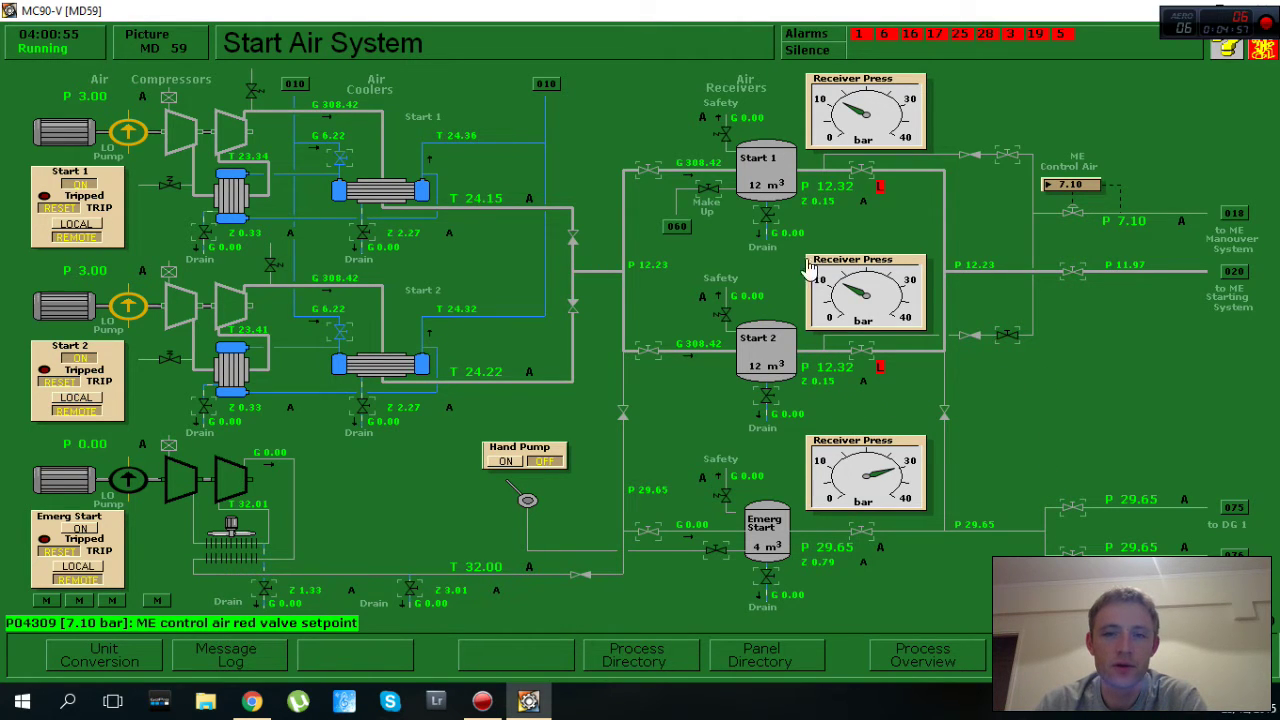
left_click(762, 216)
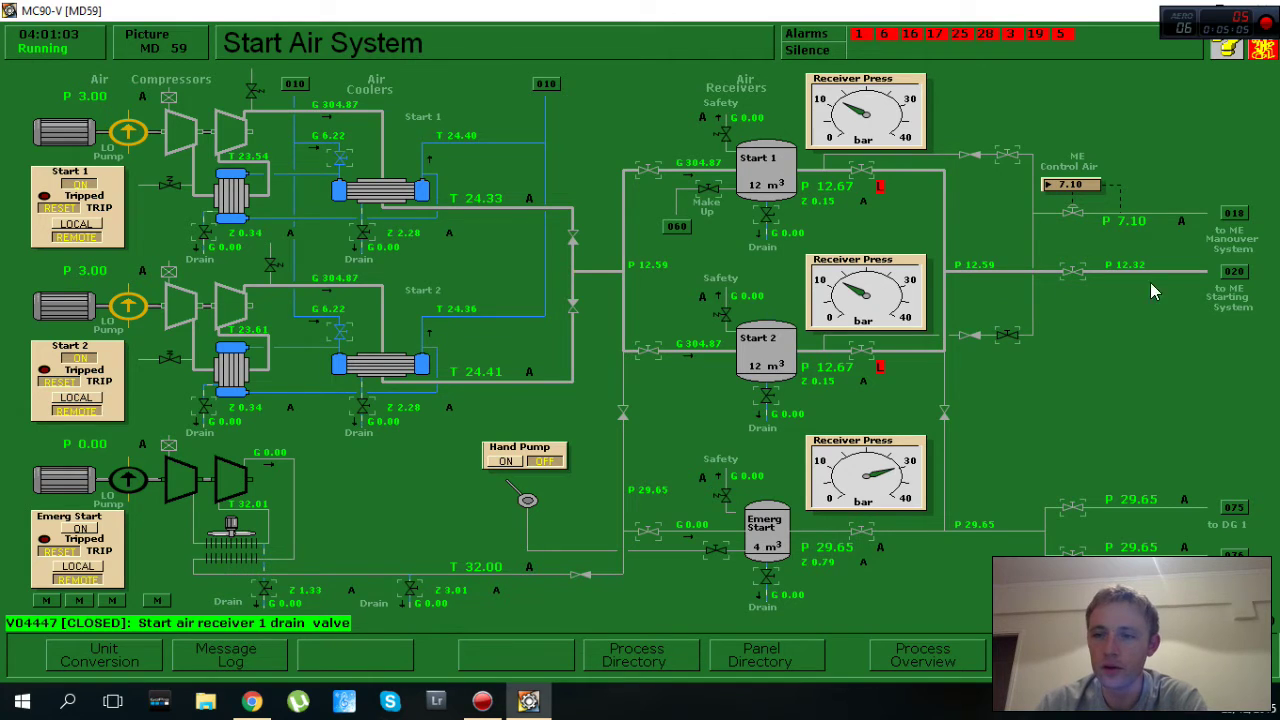
On ME Manoeuvring System, toggle the Safety Air block valve and leave it open
left_click(1232, 210)
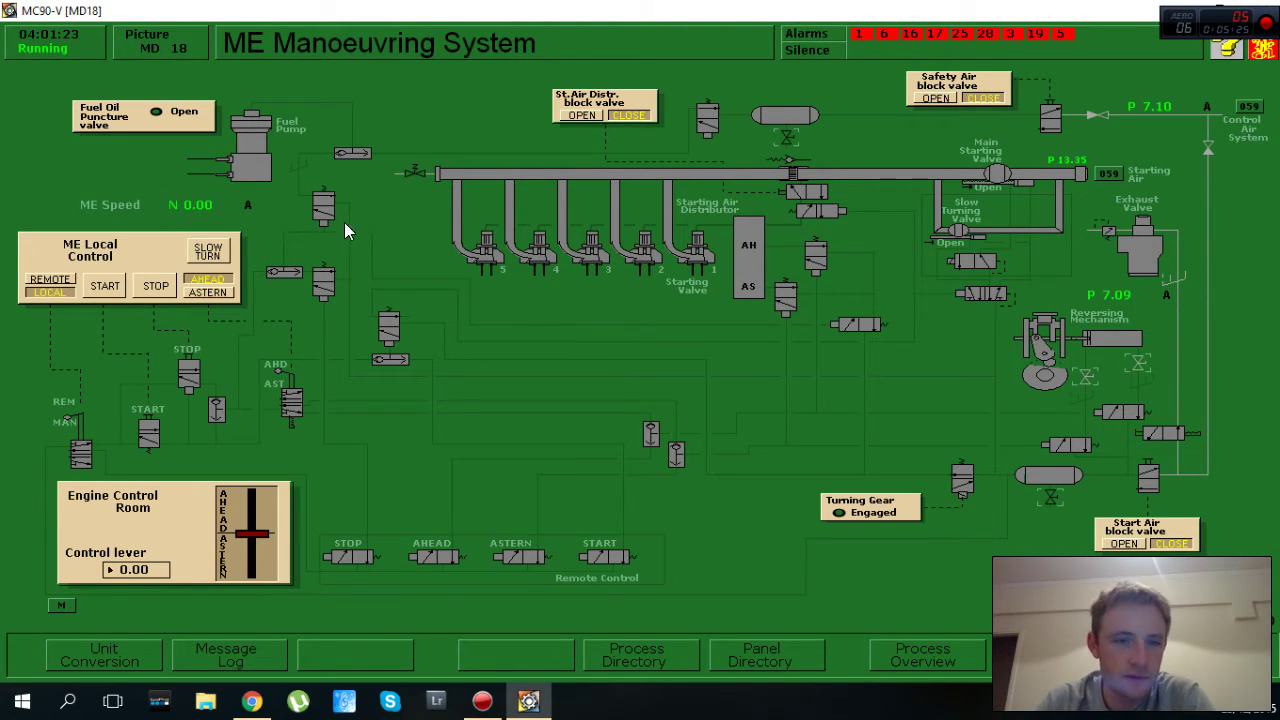
left_click(938, 102)
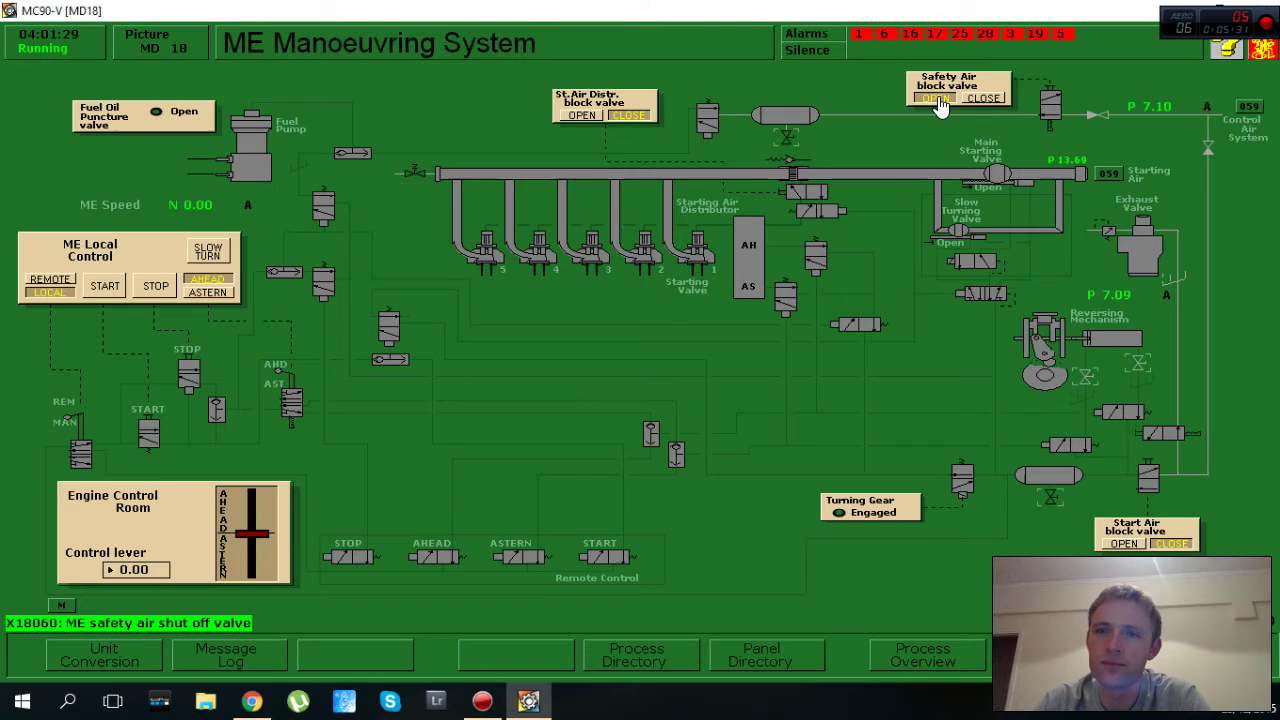
left_click(962, 100)
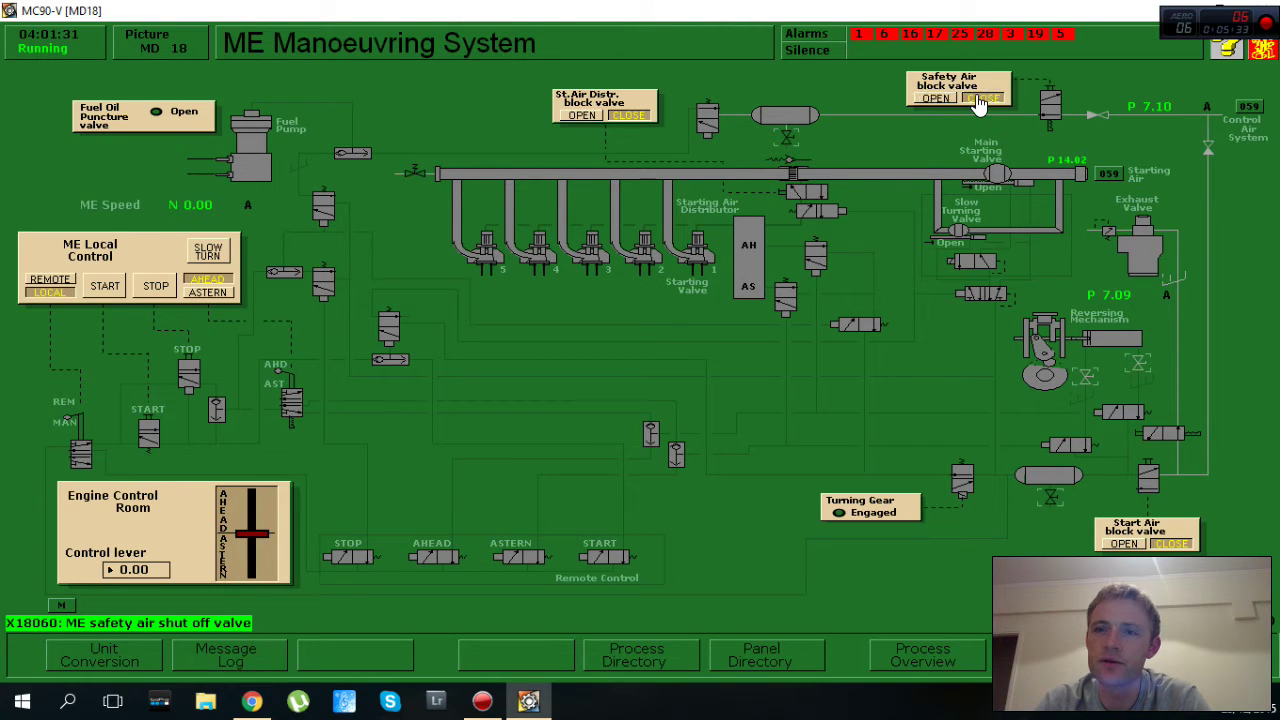
left_click(949, 101)
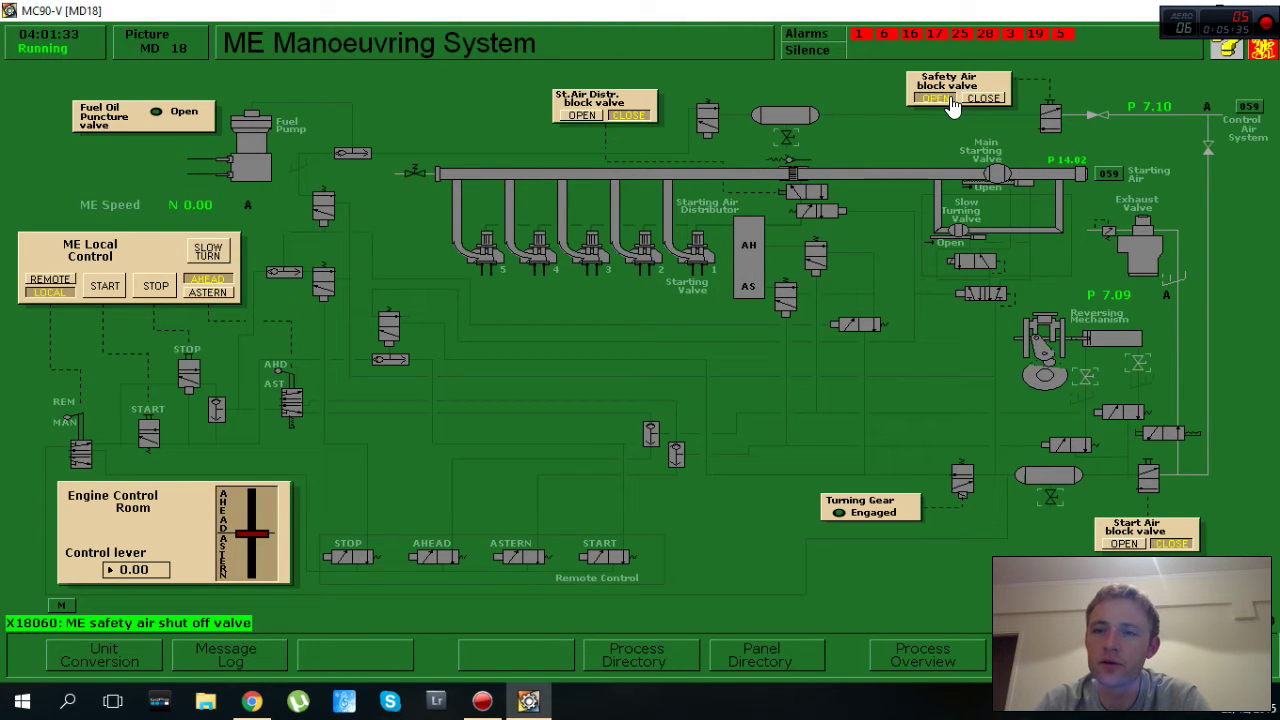
left_click(970, 102)
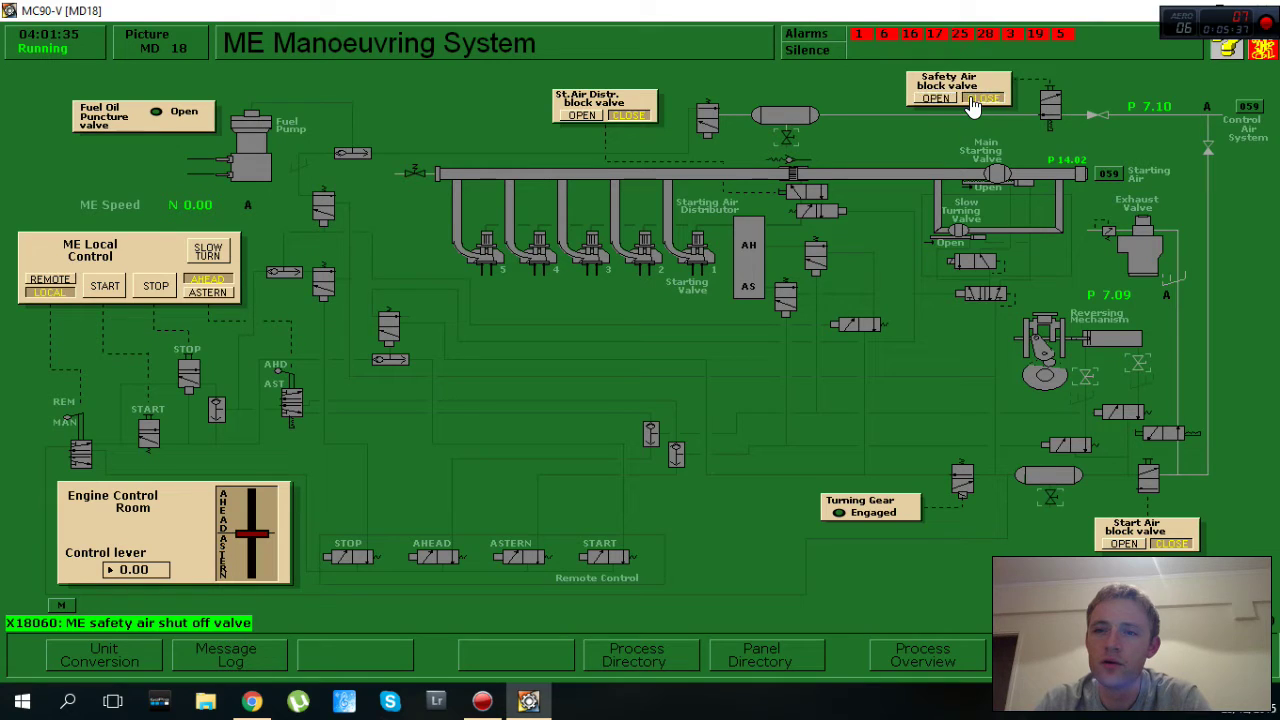
left_click(945, 100)
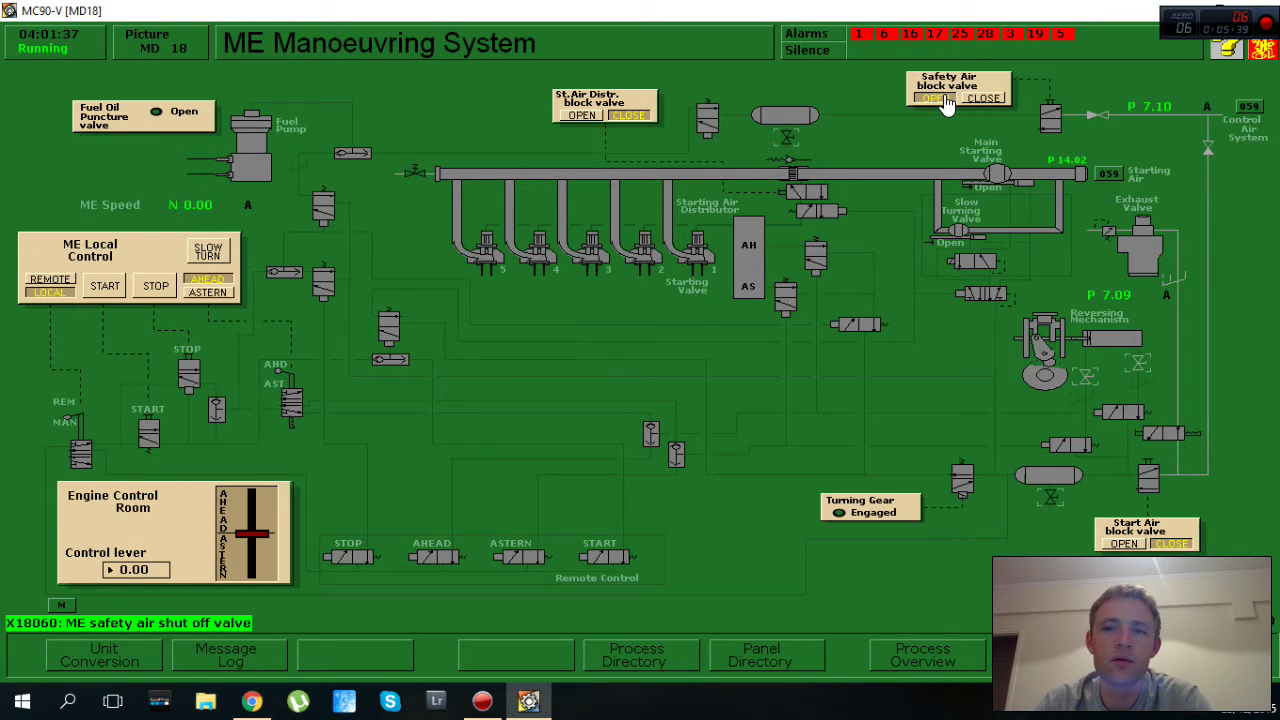
left_click(973, 104)
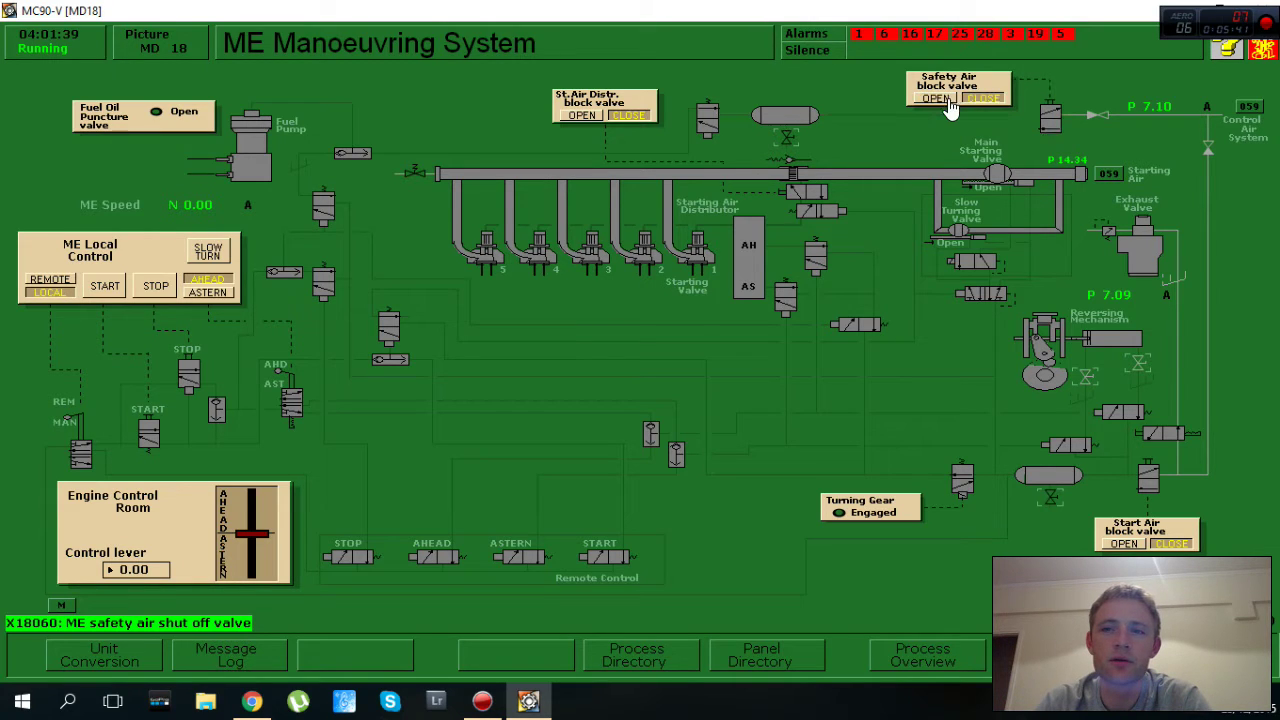
Open the St. Air Distr. block valve, and cycle the Start Air block valve open then closed
left_click(583, 117)
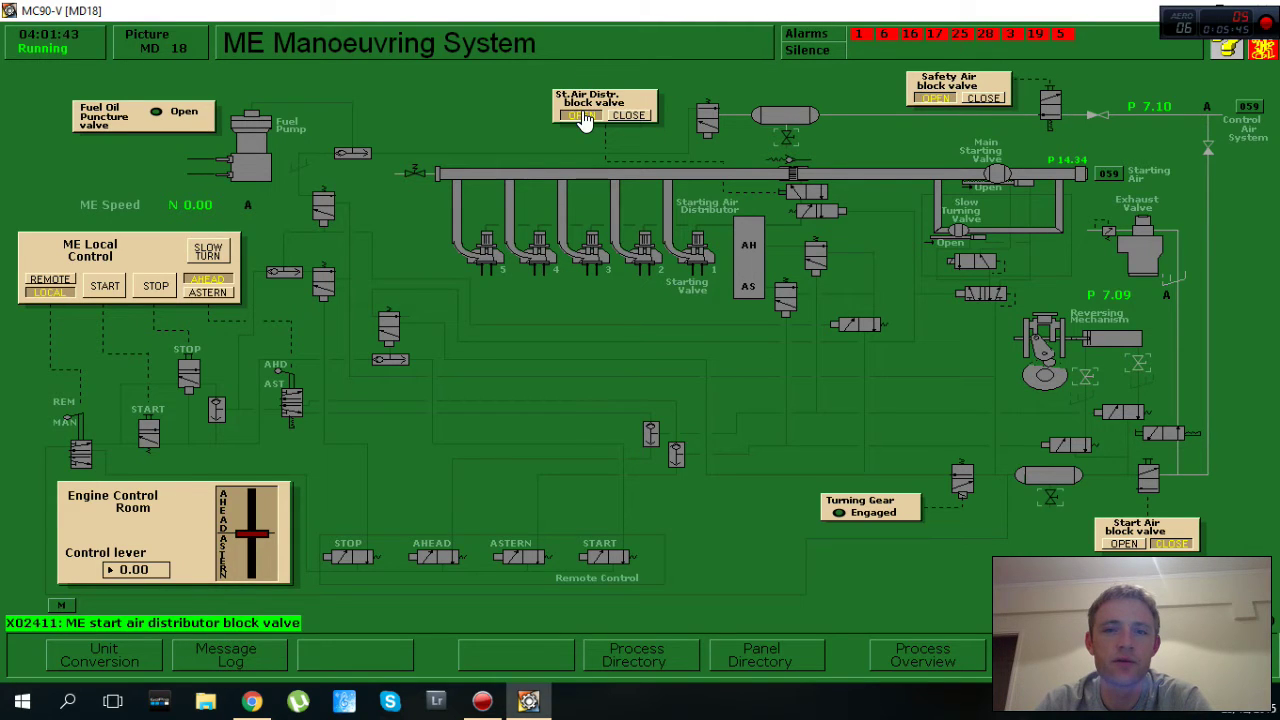
left_click(622, 115)
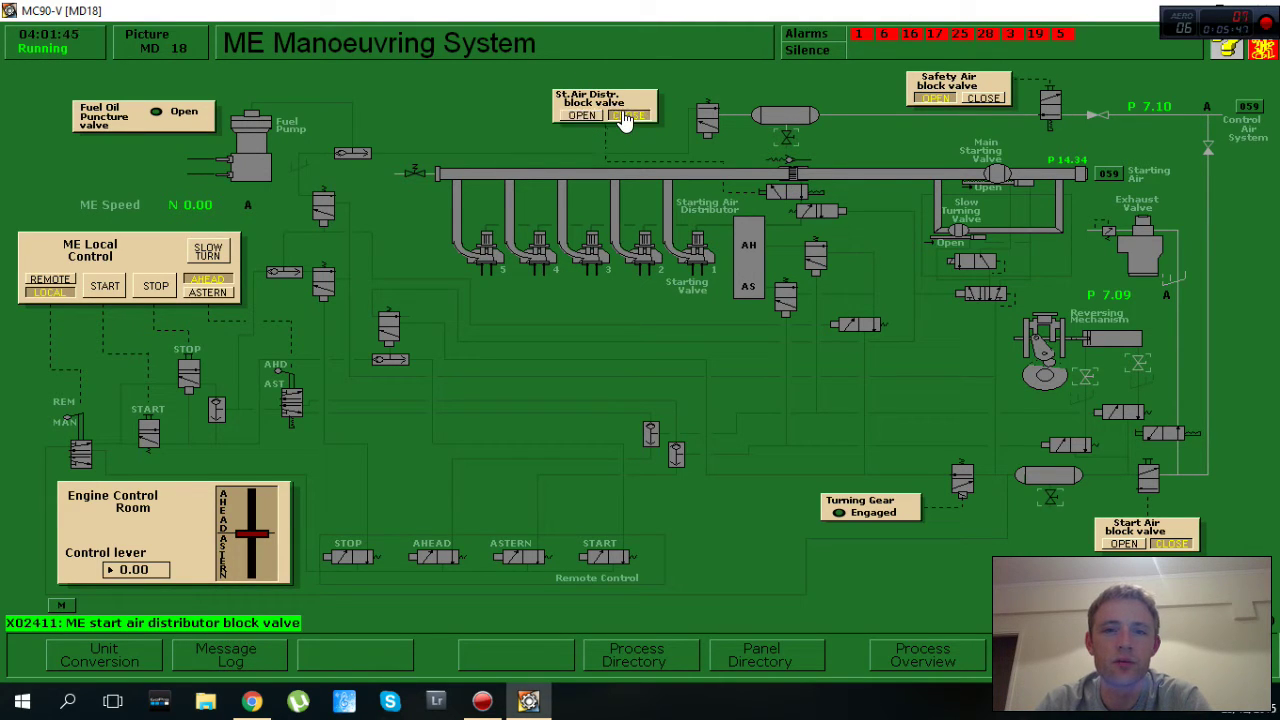
left_click(596, 118)
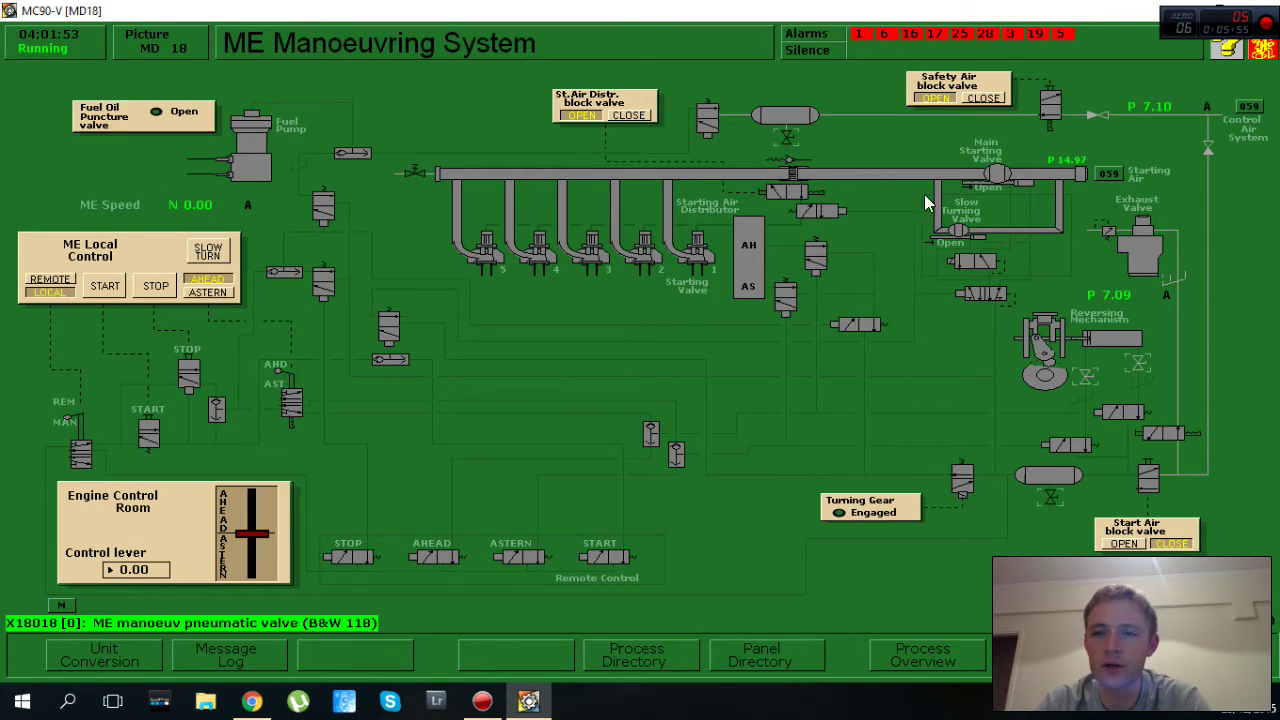
left_click(1124, 546)
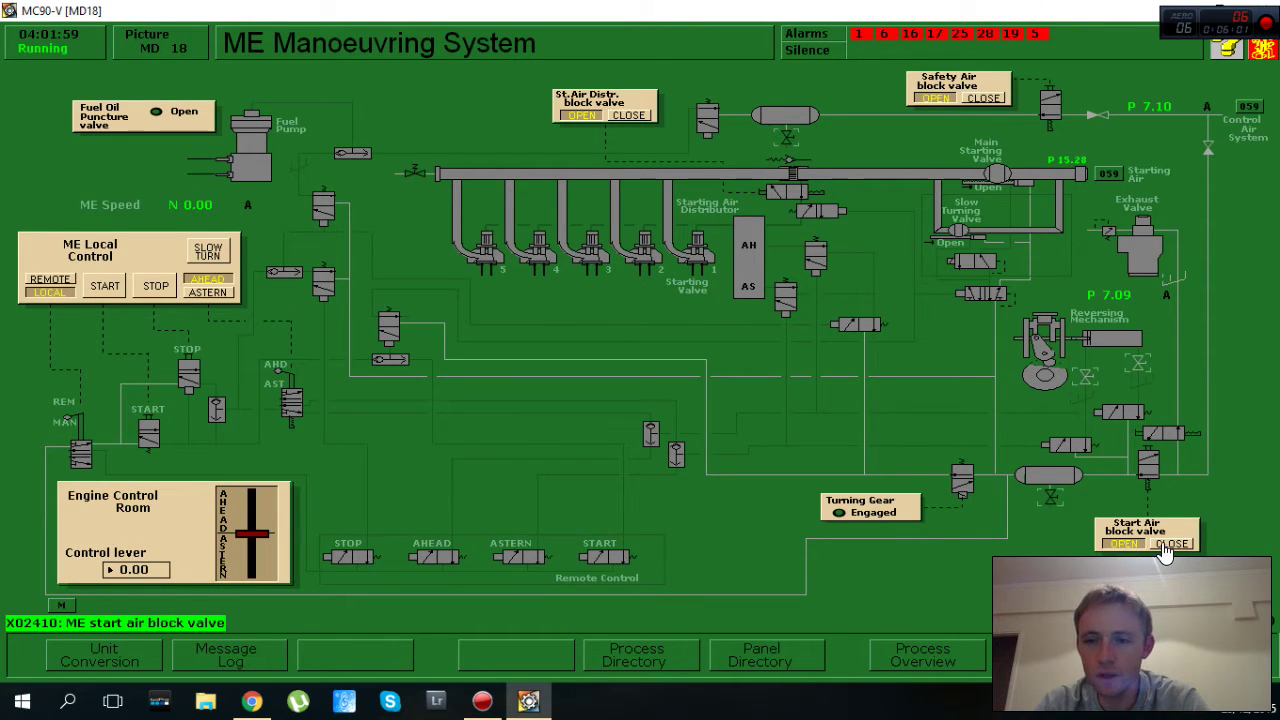
left_click(1160, 545)
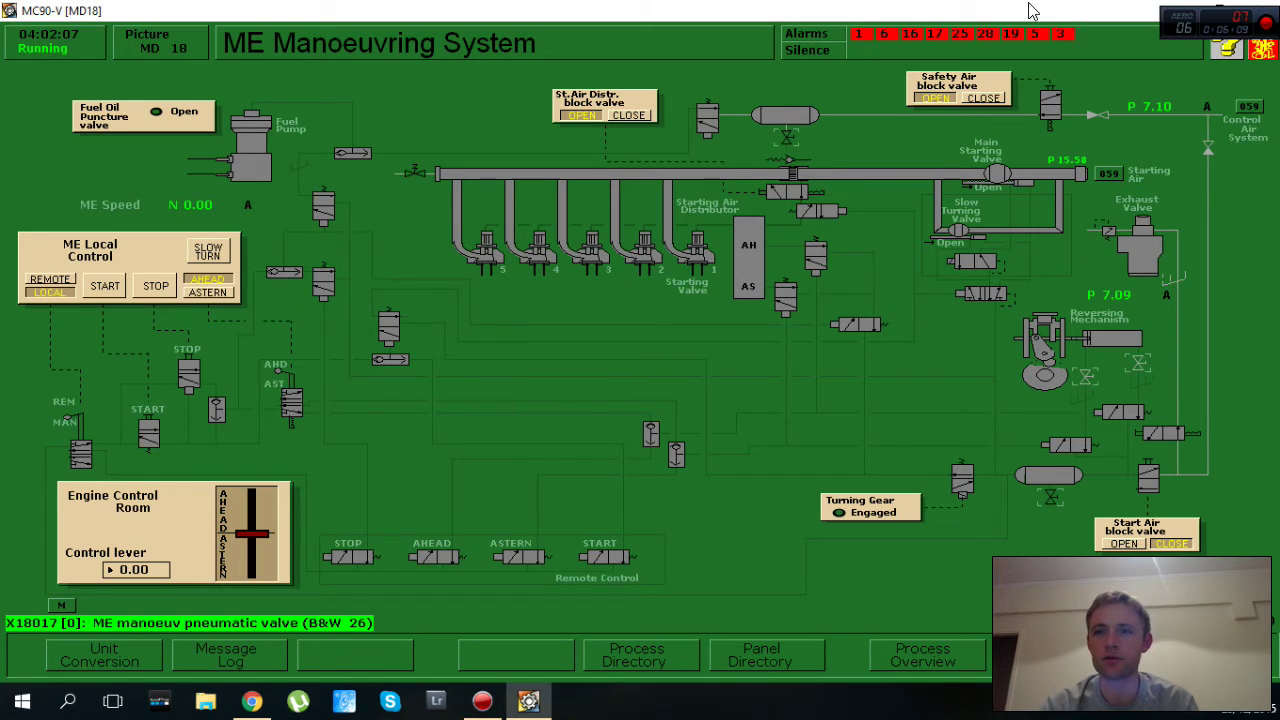
Acknowledge the X02446 Autochief fail alarm and reopen the Start Air block valve
left_click(1066, 40)
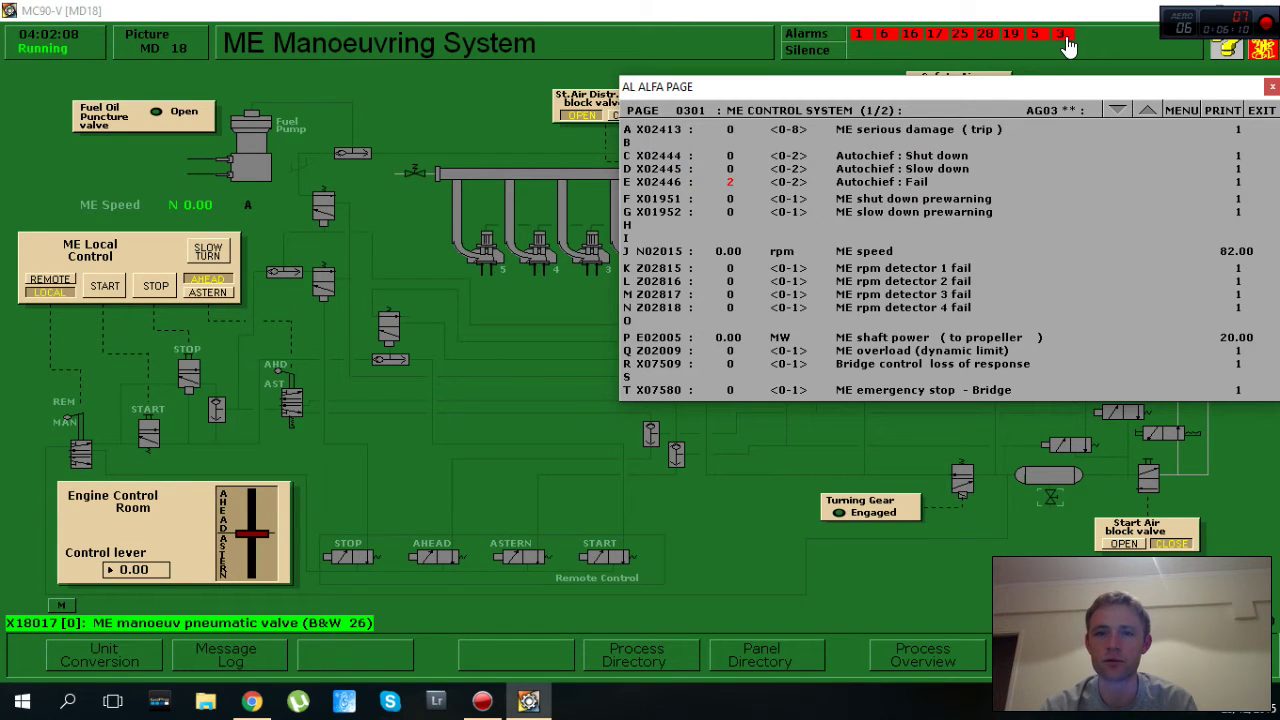
left_click(733, 184)
left_click(1262, 111)
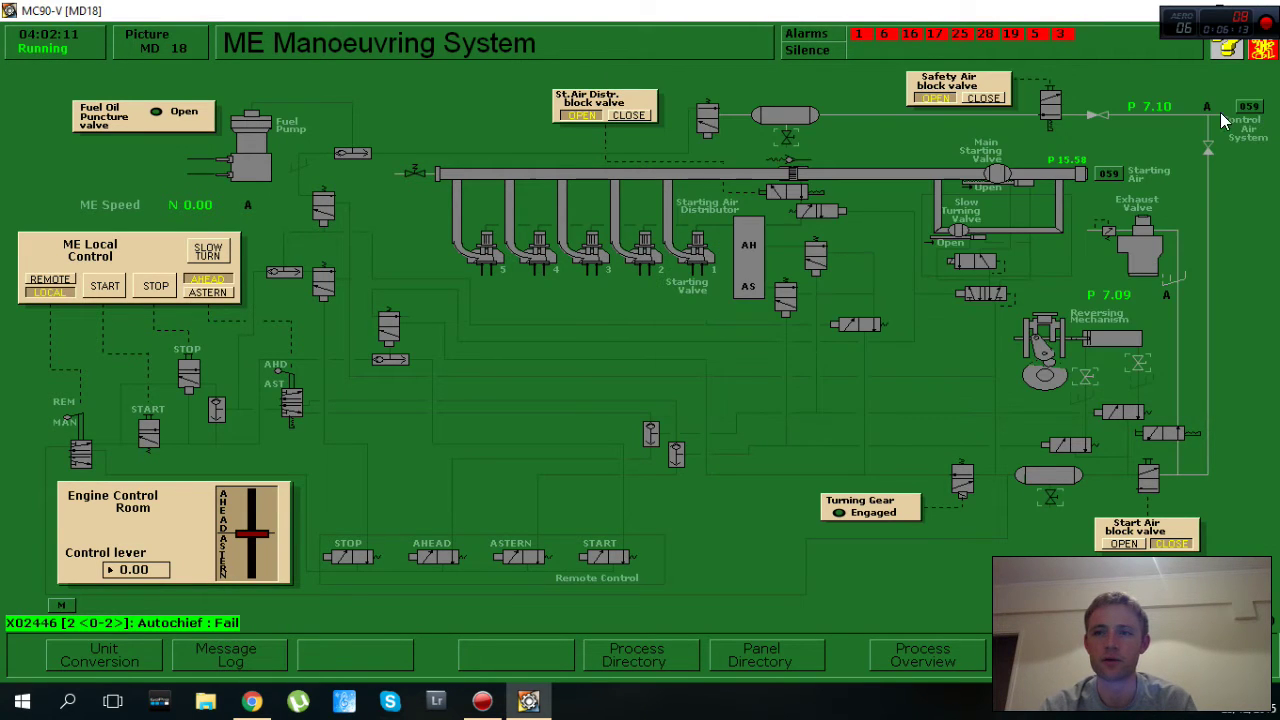
left_click(1124, 546)
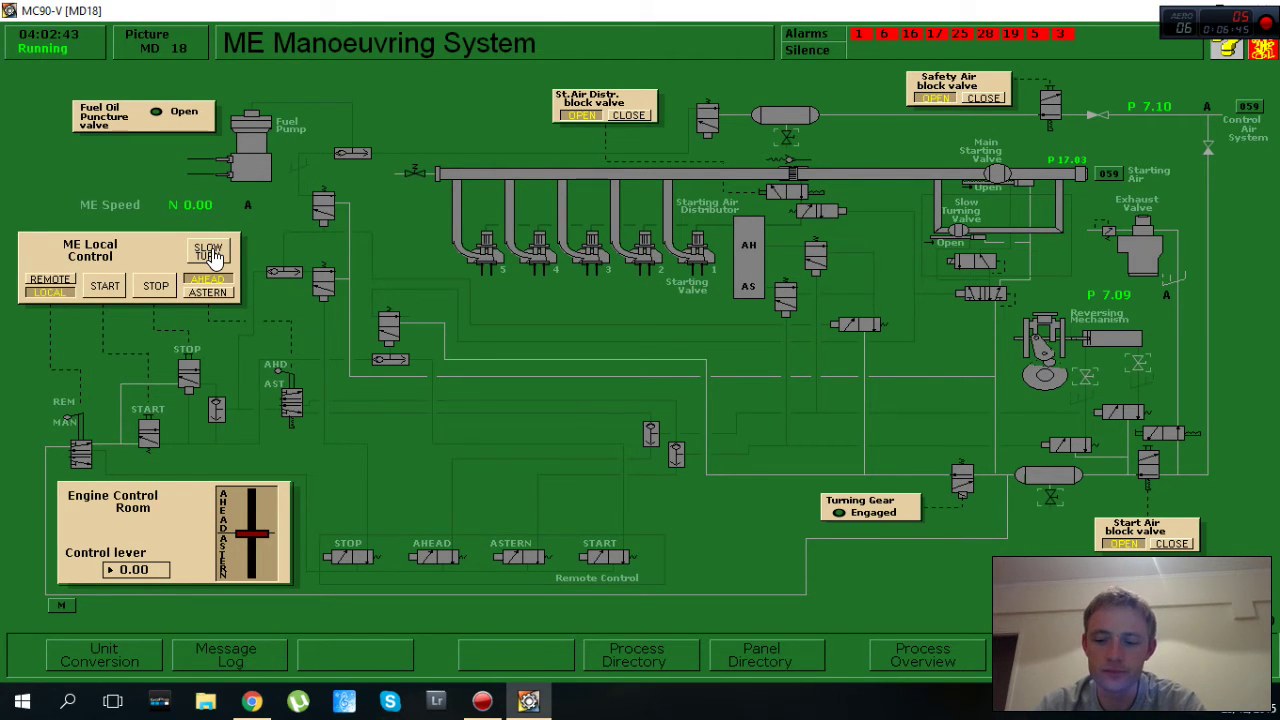
key("F5")
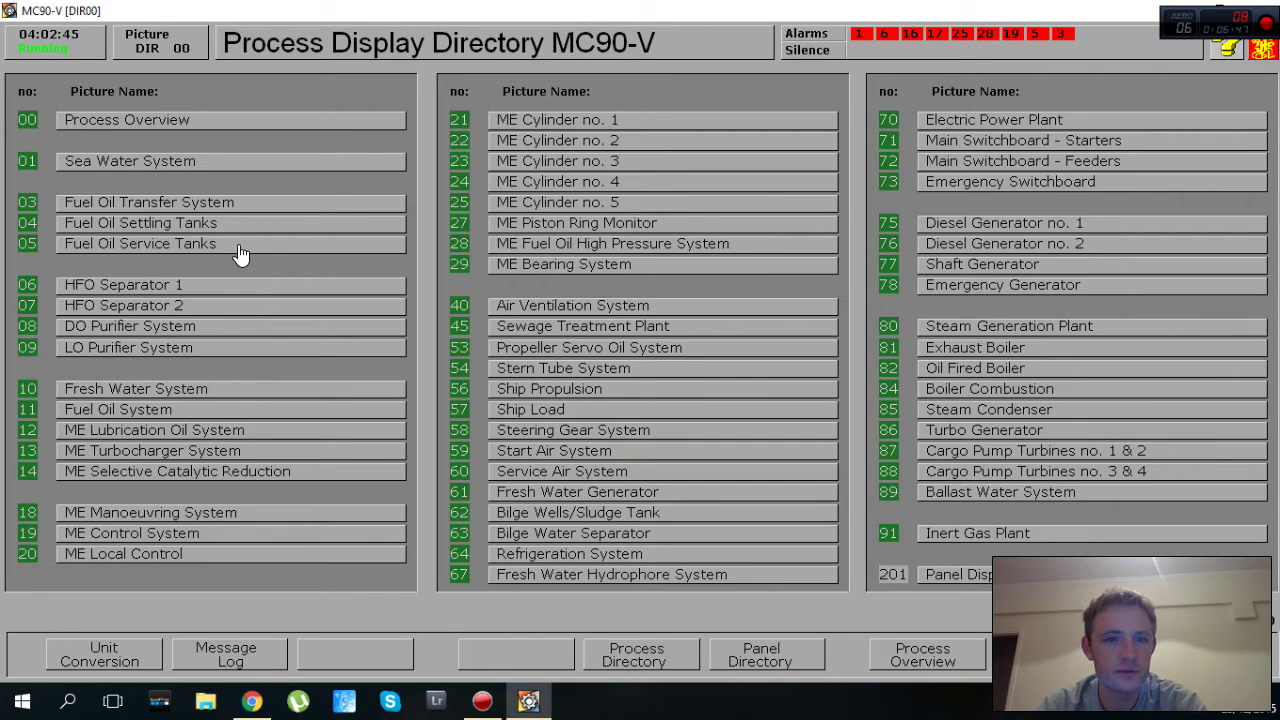
Check the ME Bearing System page and the Fuel Oil System page twice, ending on Start Air System
left_click(526, 264)
key("F5")
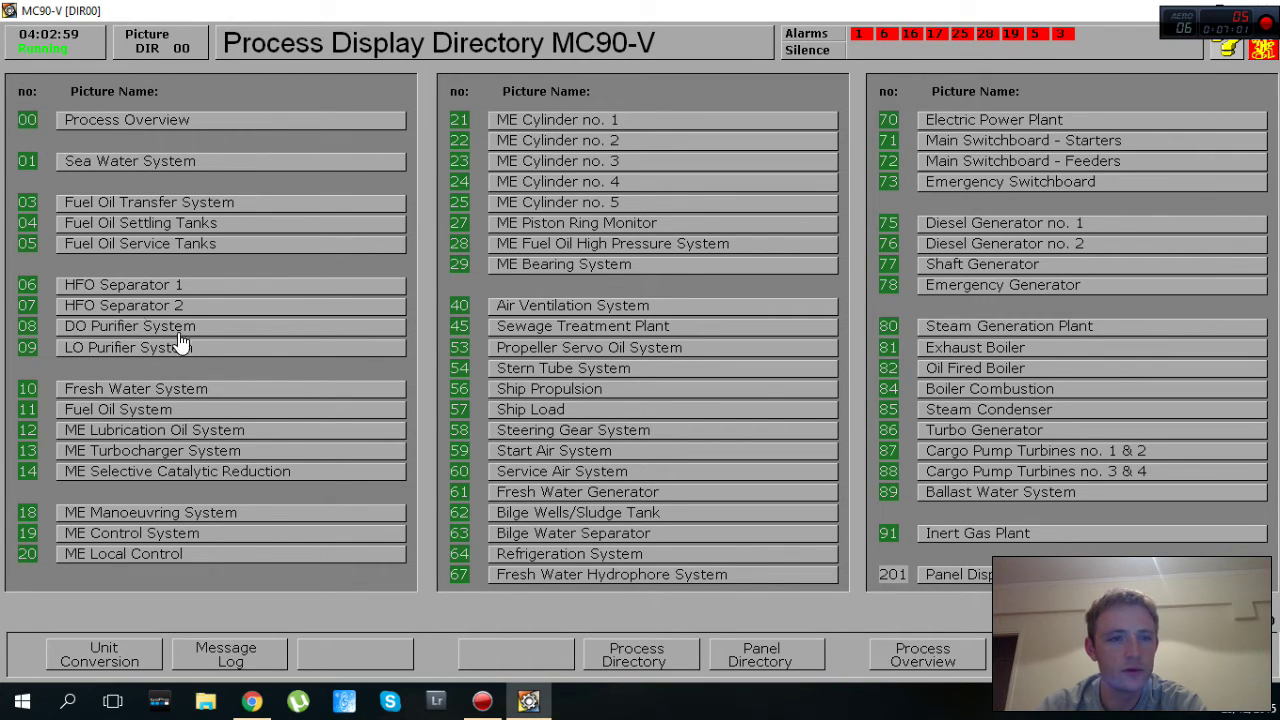
left_click(118, 412)
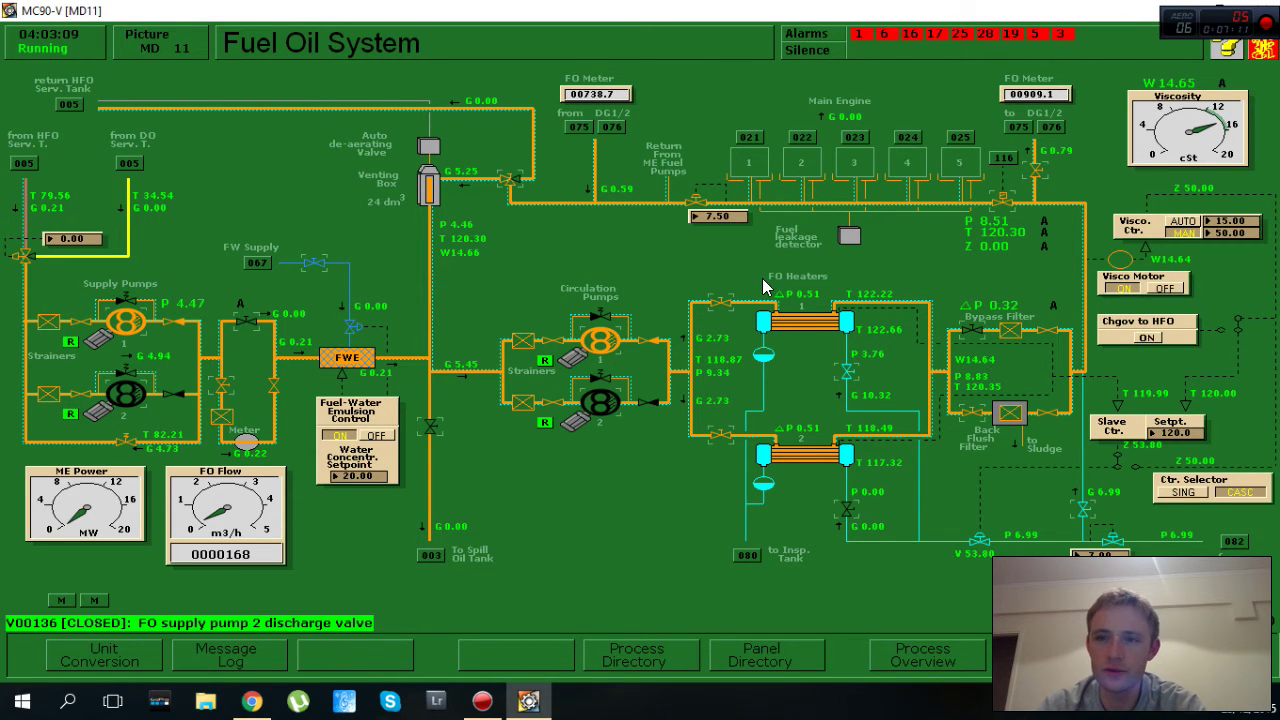
key("F5")
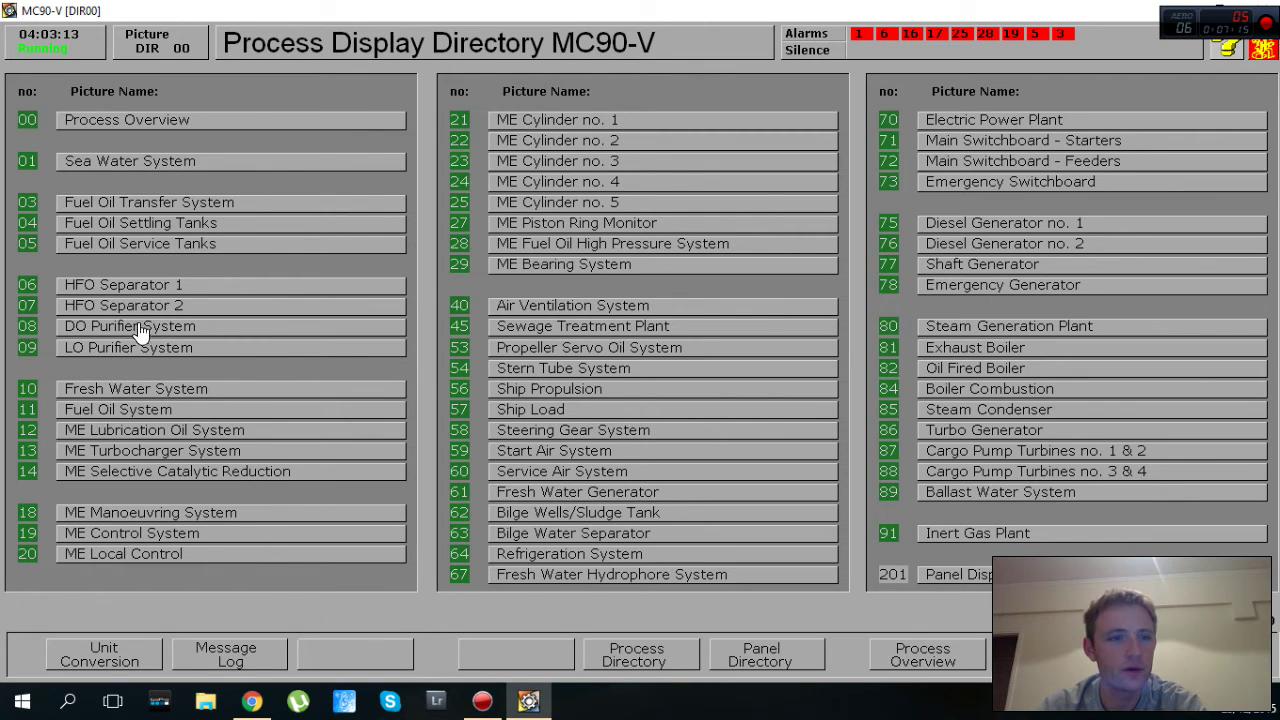
left_click(134, 407)
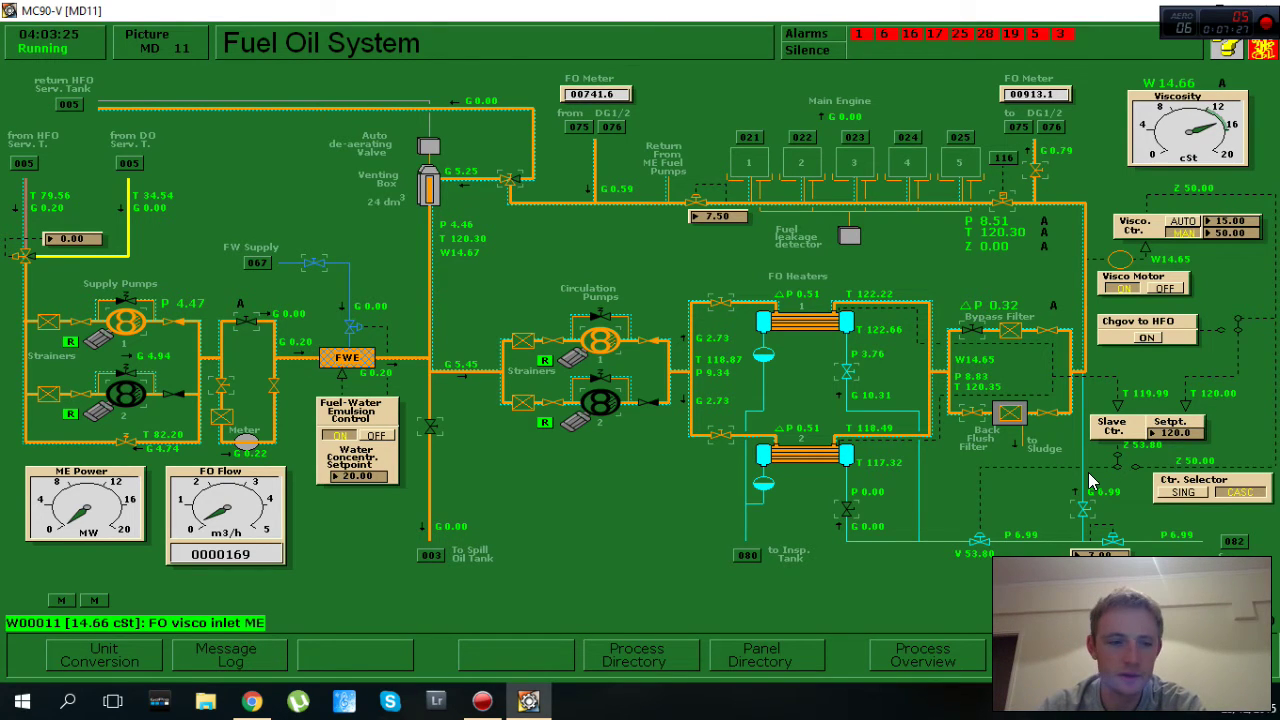
key("F5")
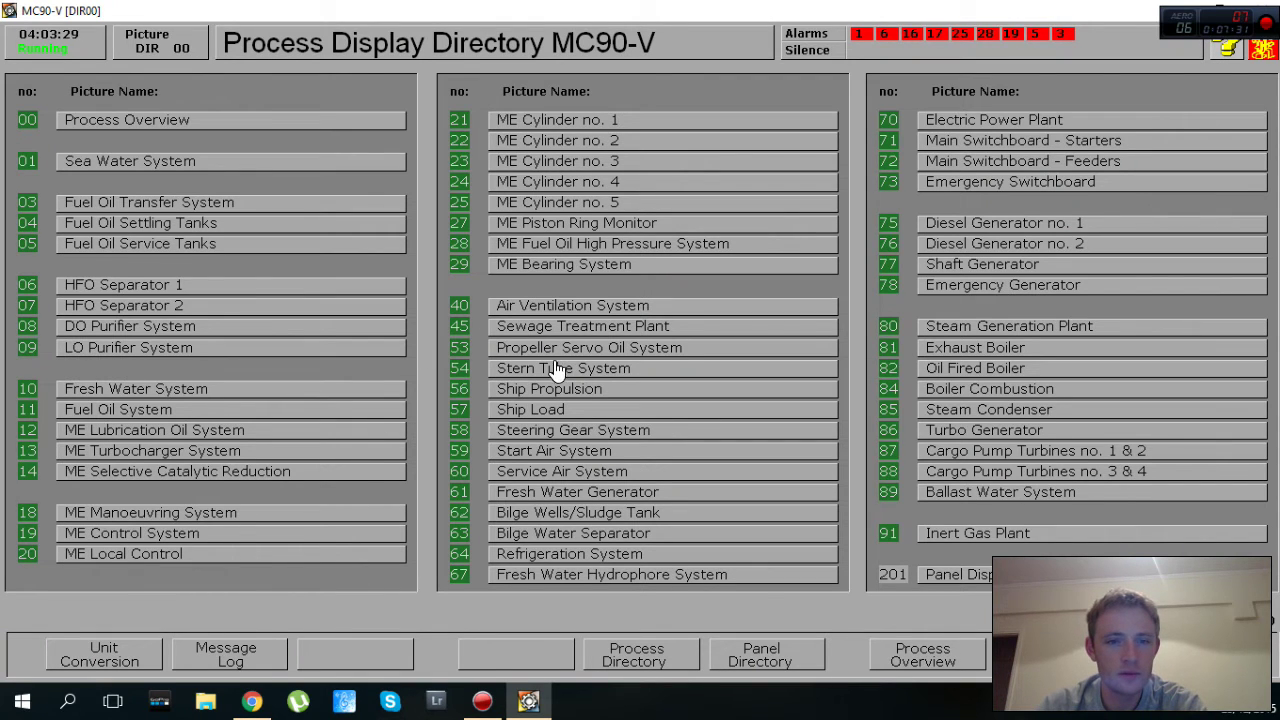
left_click(540, 450)
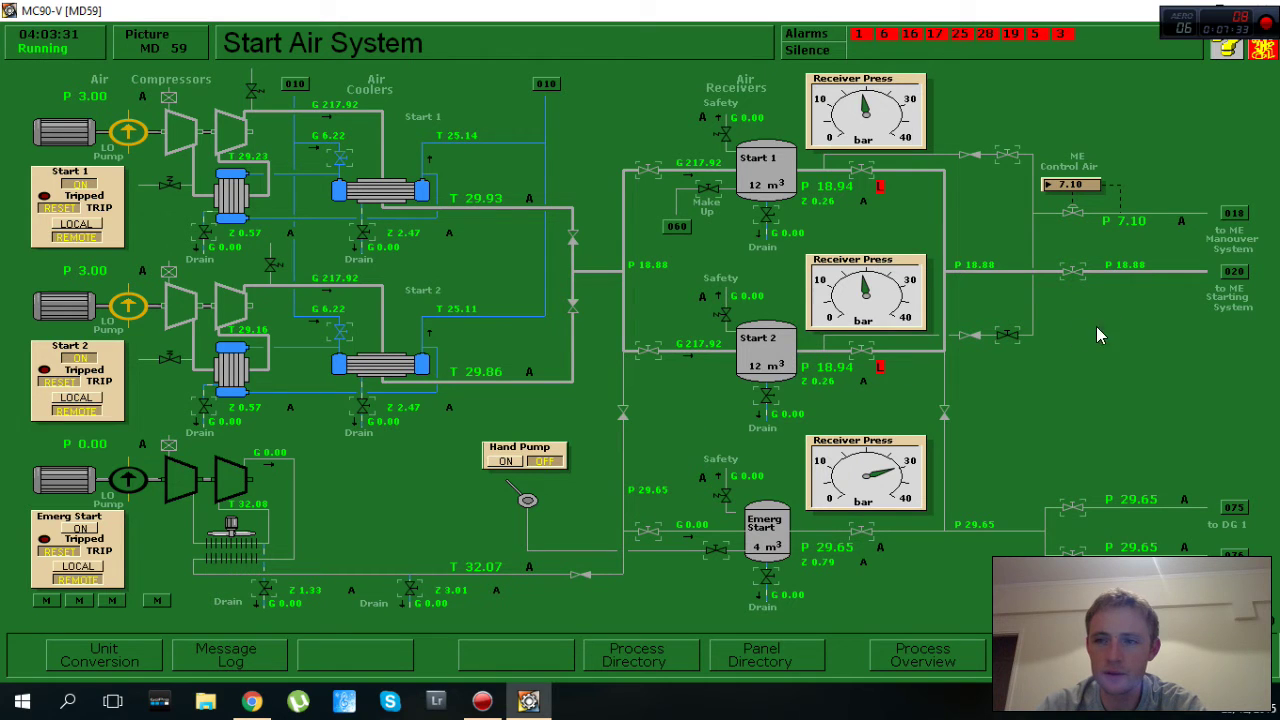
left_click(1232, 218)
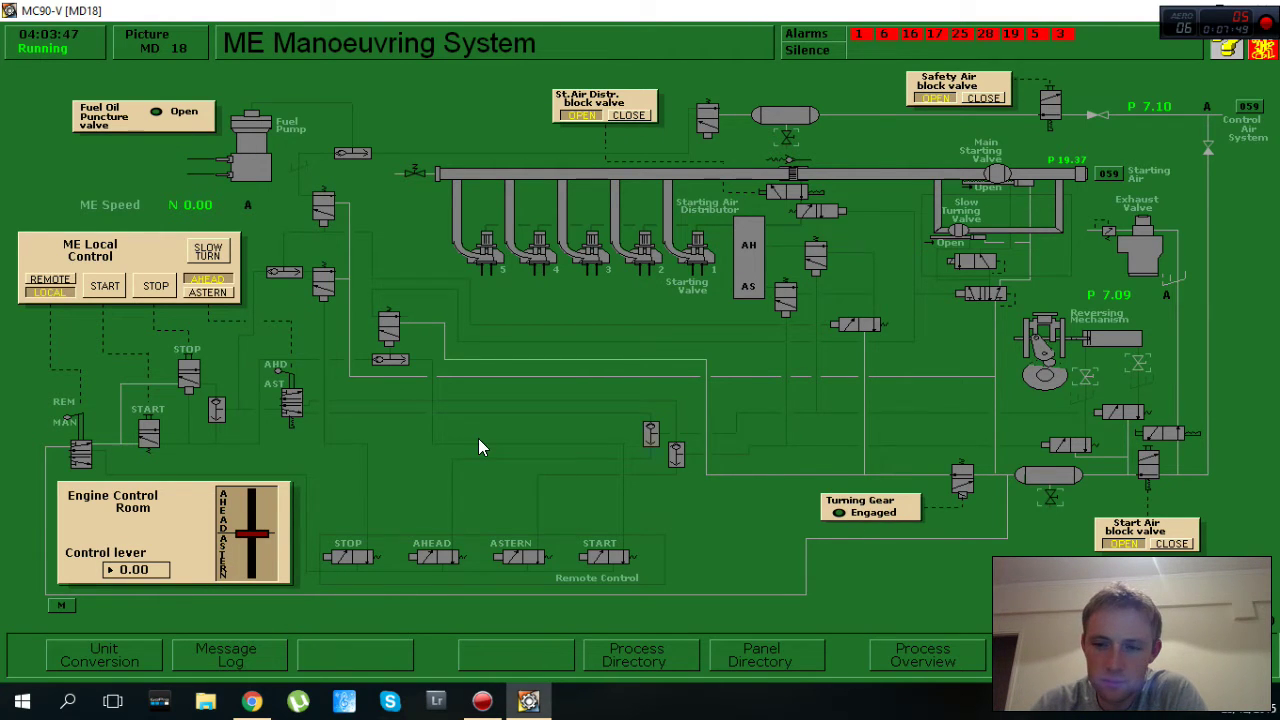
key("F5")
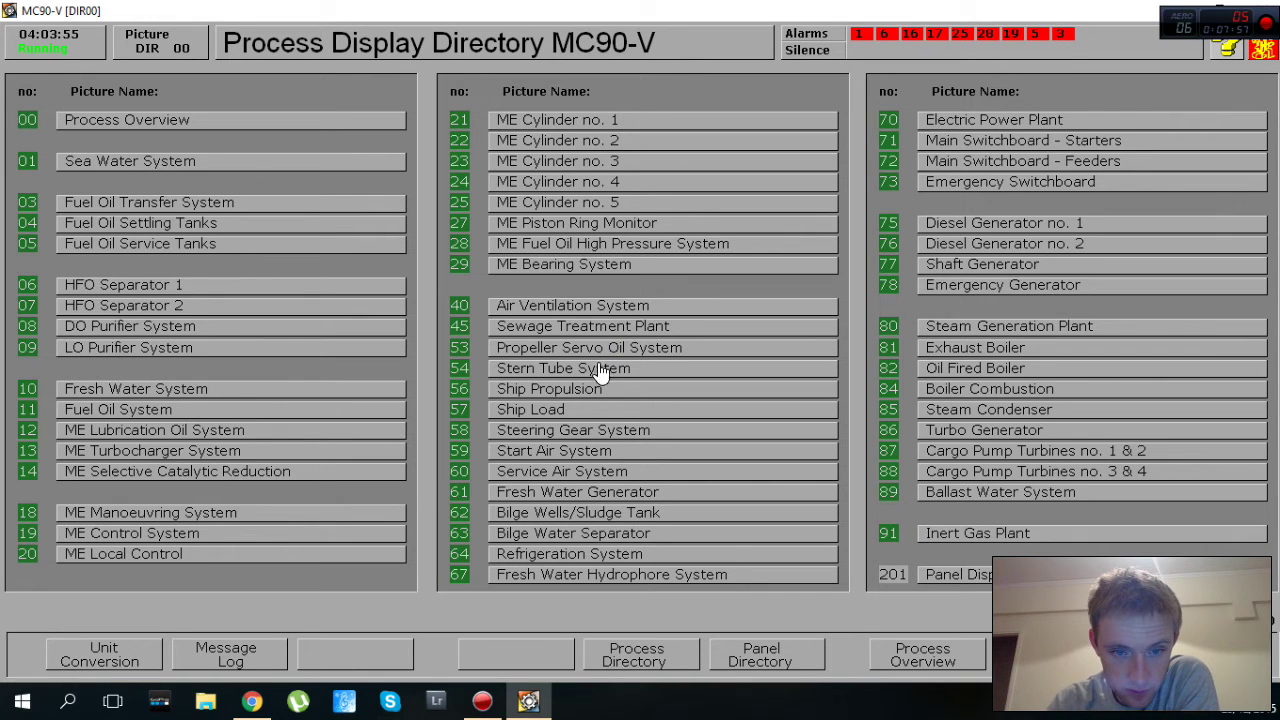
left_click(172, 512)
On ME Local Control, engage and start the turning gear and reset the ME failure status
left_click(172, 510)
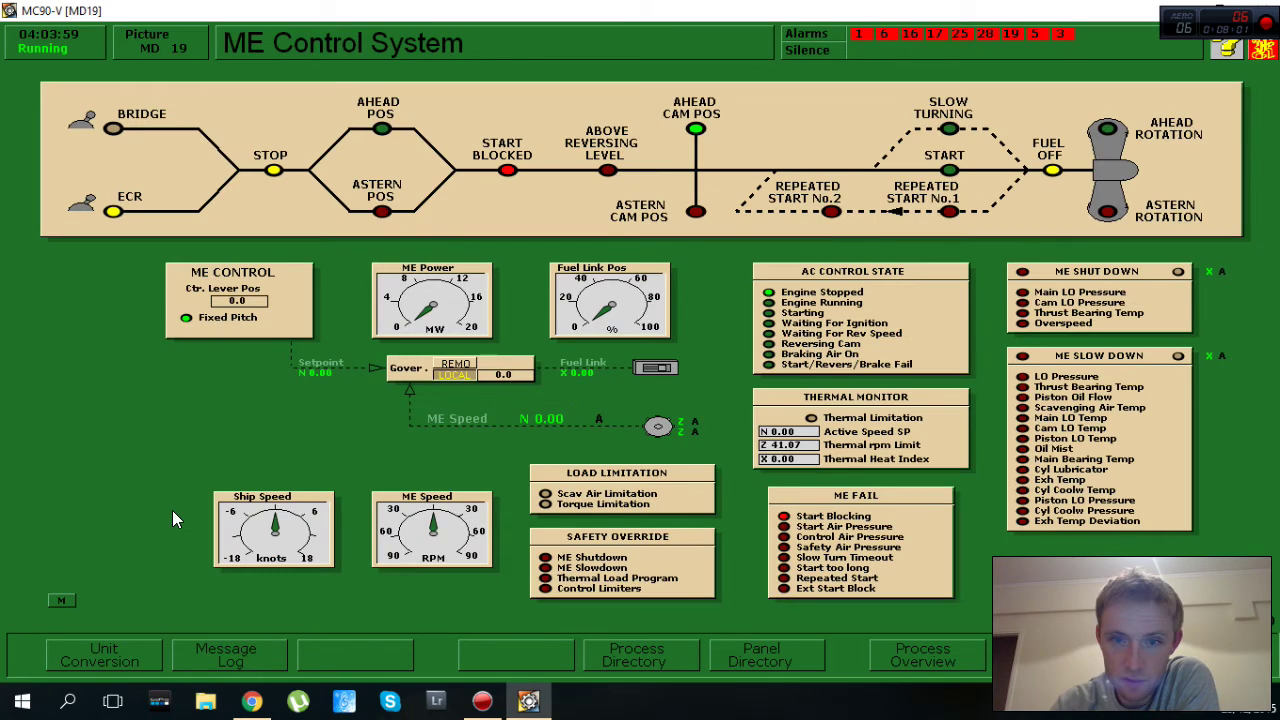
key("Page_Down")
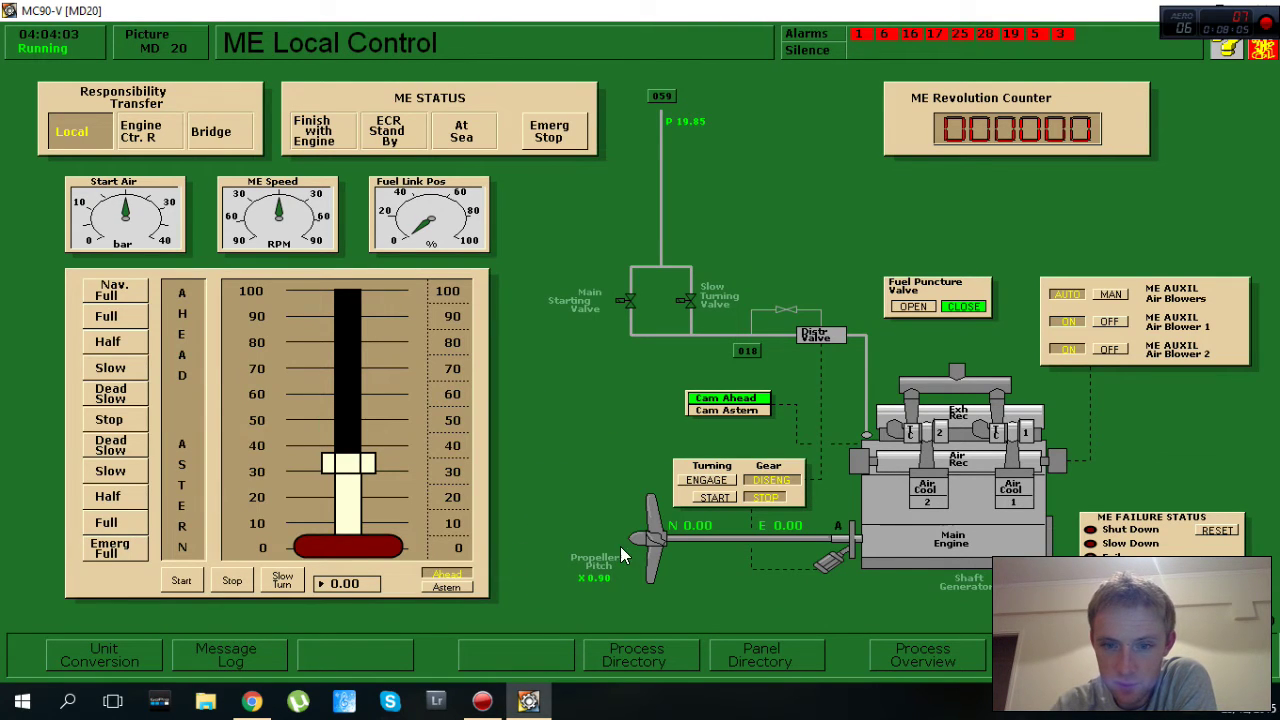
left_click(733, 481)
left_click(726, 498)
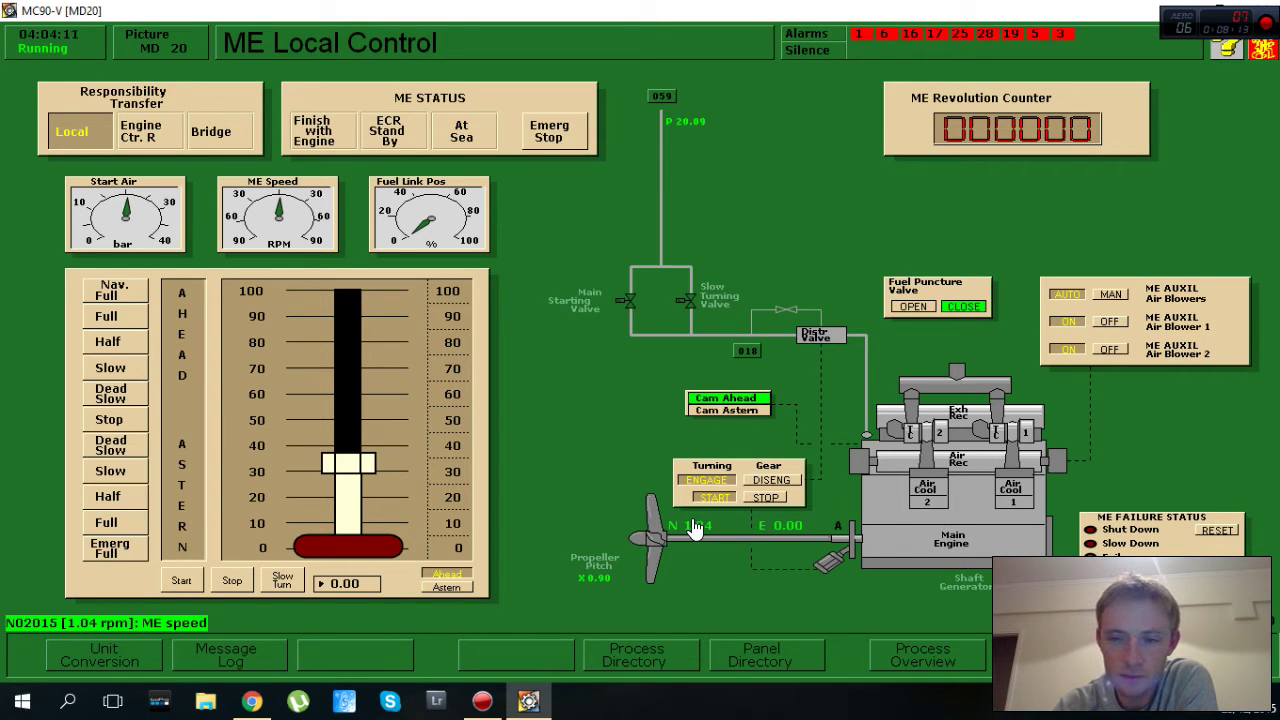
left_click(1220, 531)
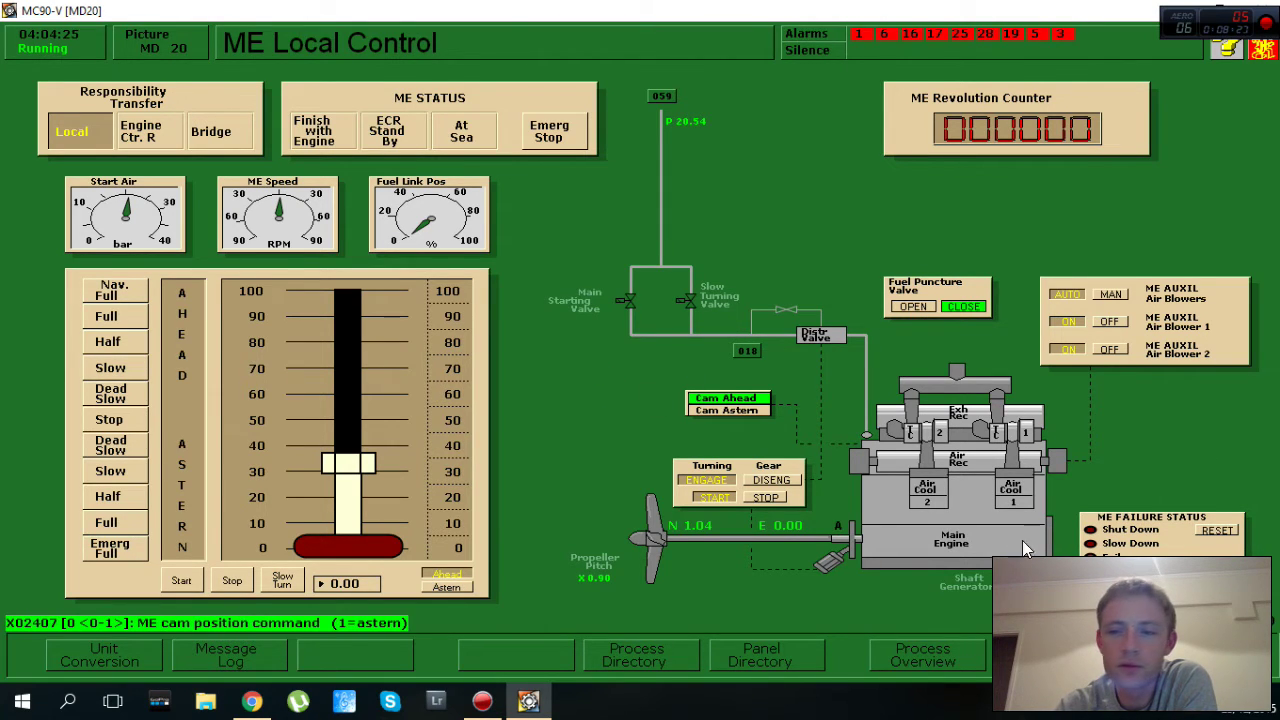
left_click(1100, 563)
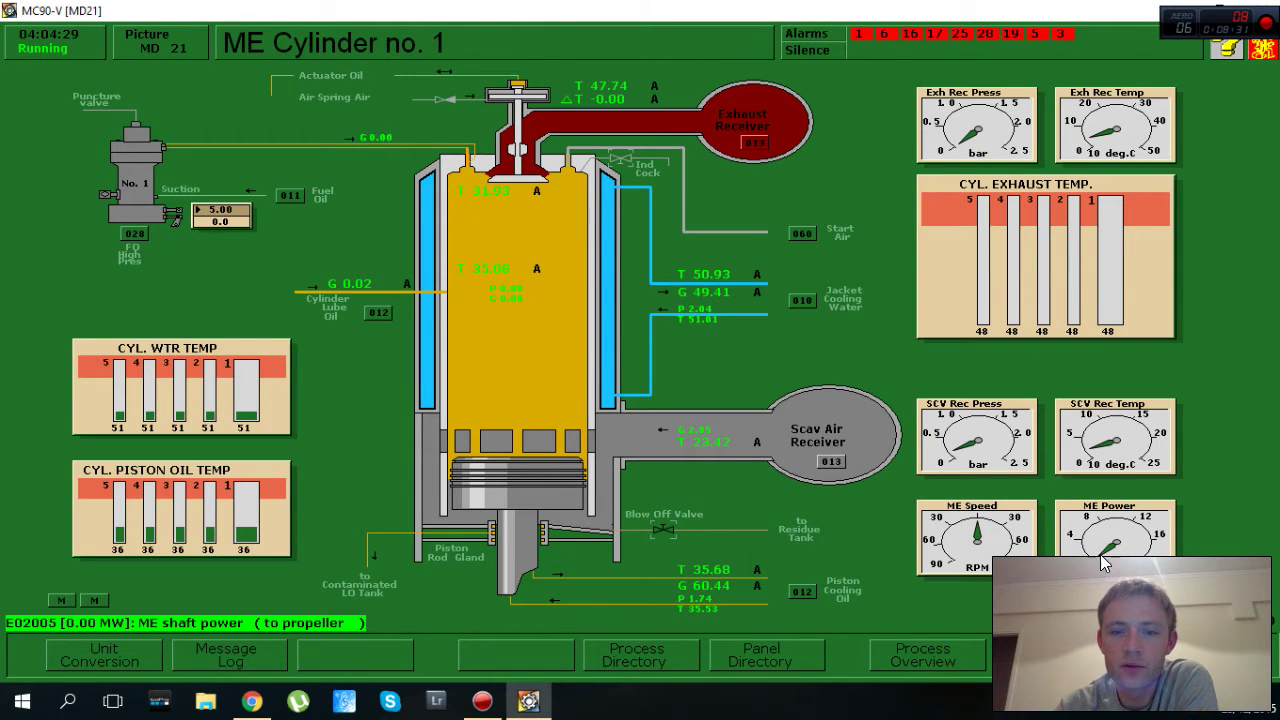
Page past the cylinder and bearing displays and start engine room exhaust fan No 4
left_click(1100, 563)
left_click(1100, 563)
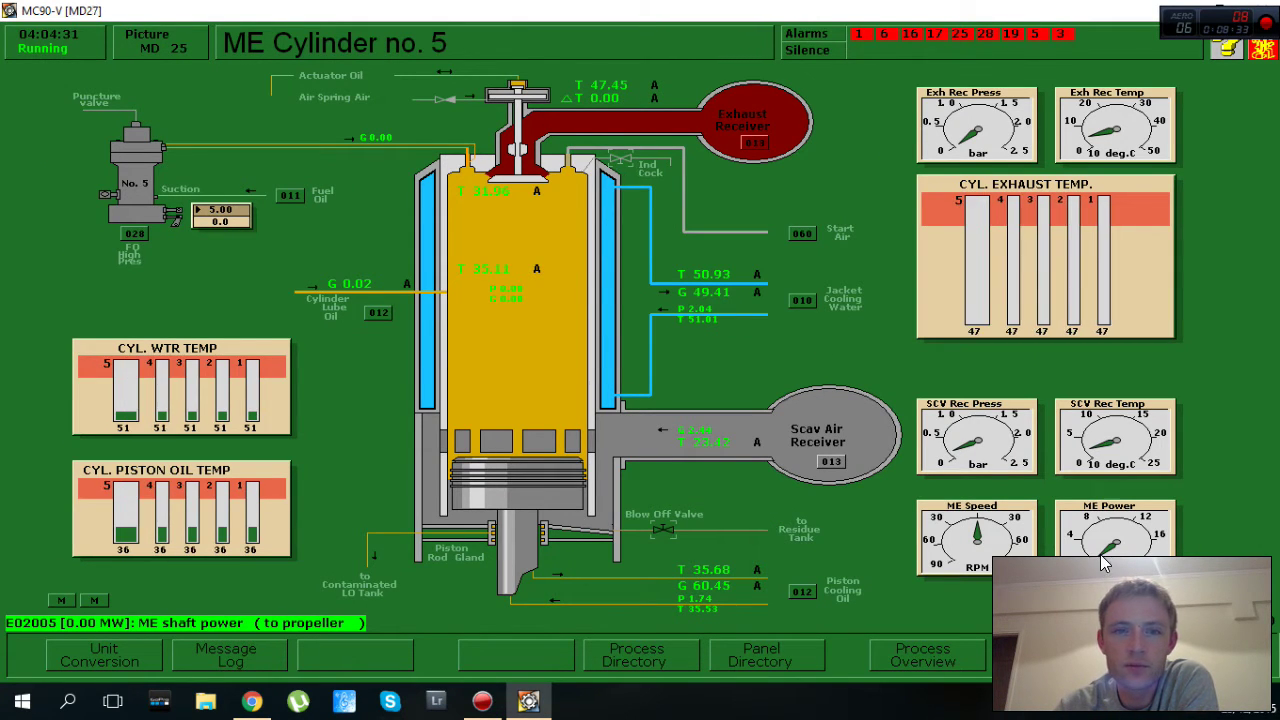
left_click(1101, 563)
left_click(1101, 563)
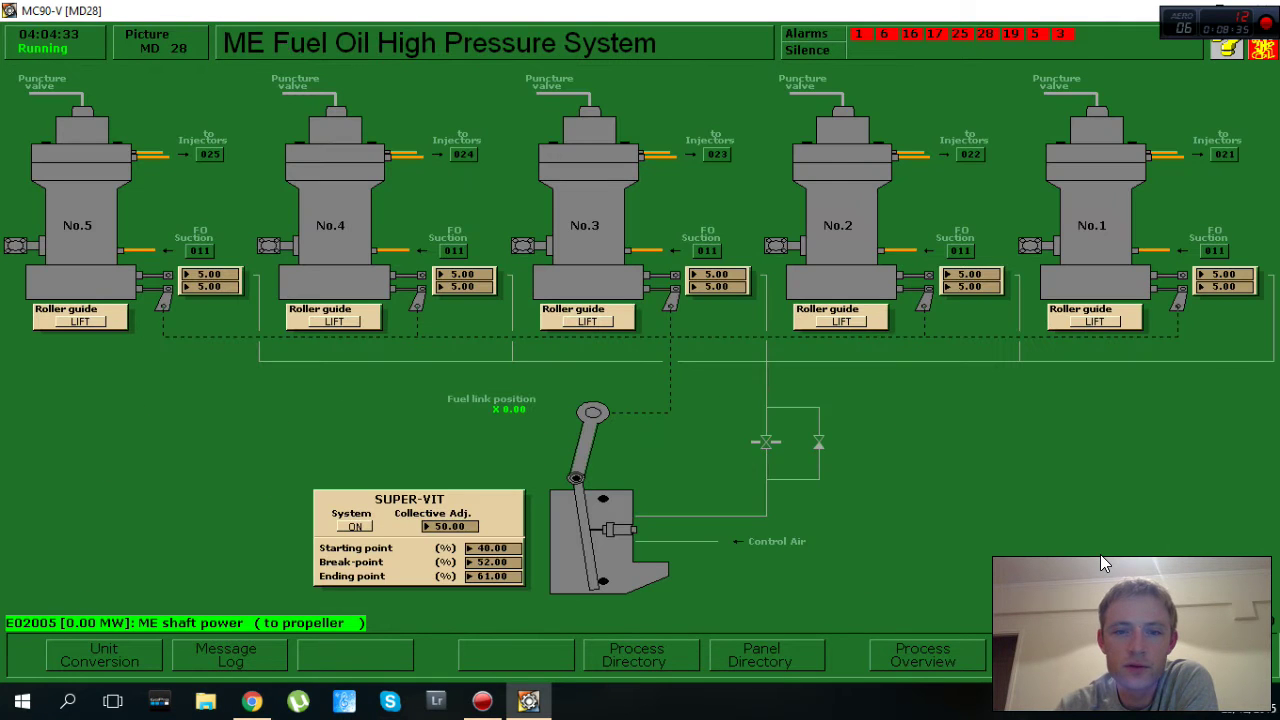
left_click(1100, 563)
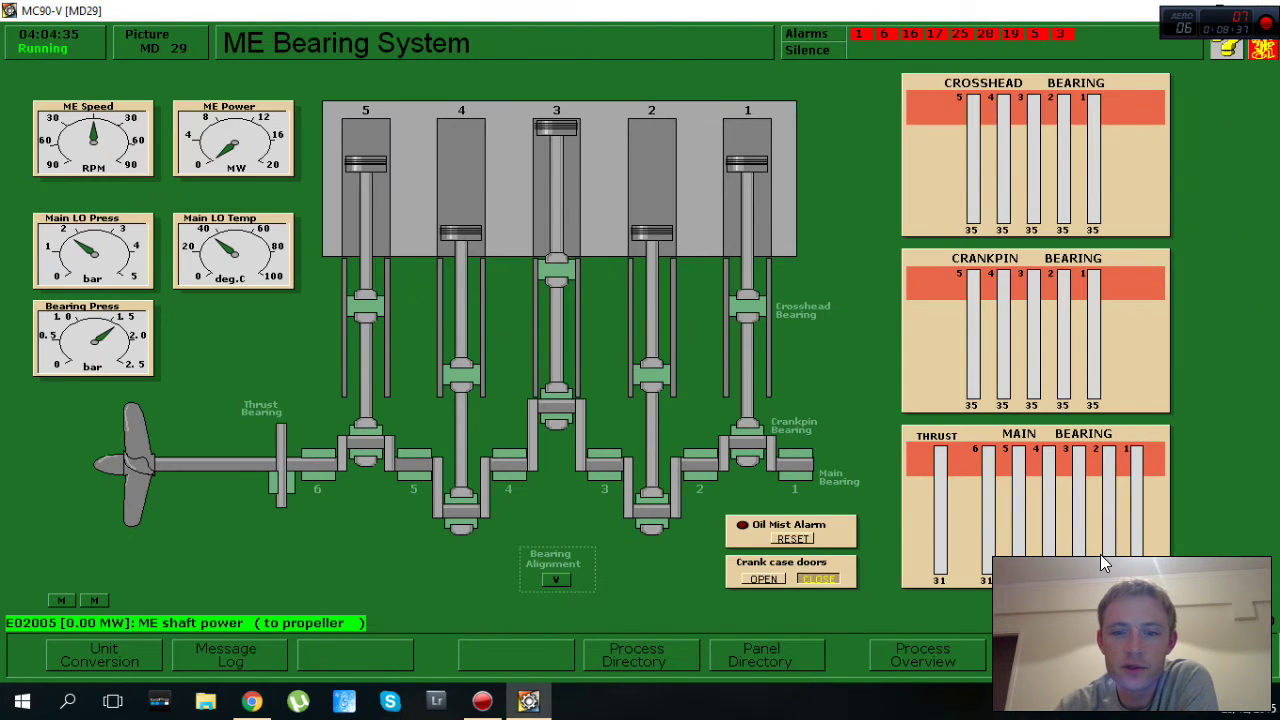
left_click(1100, 556)
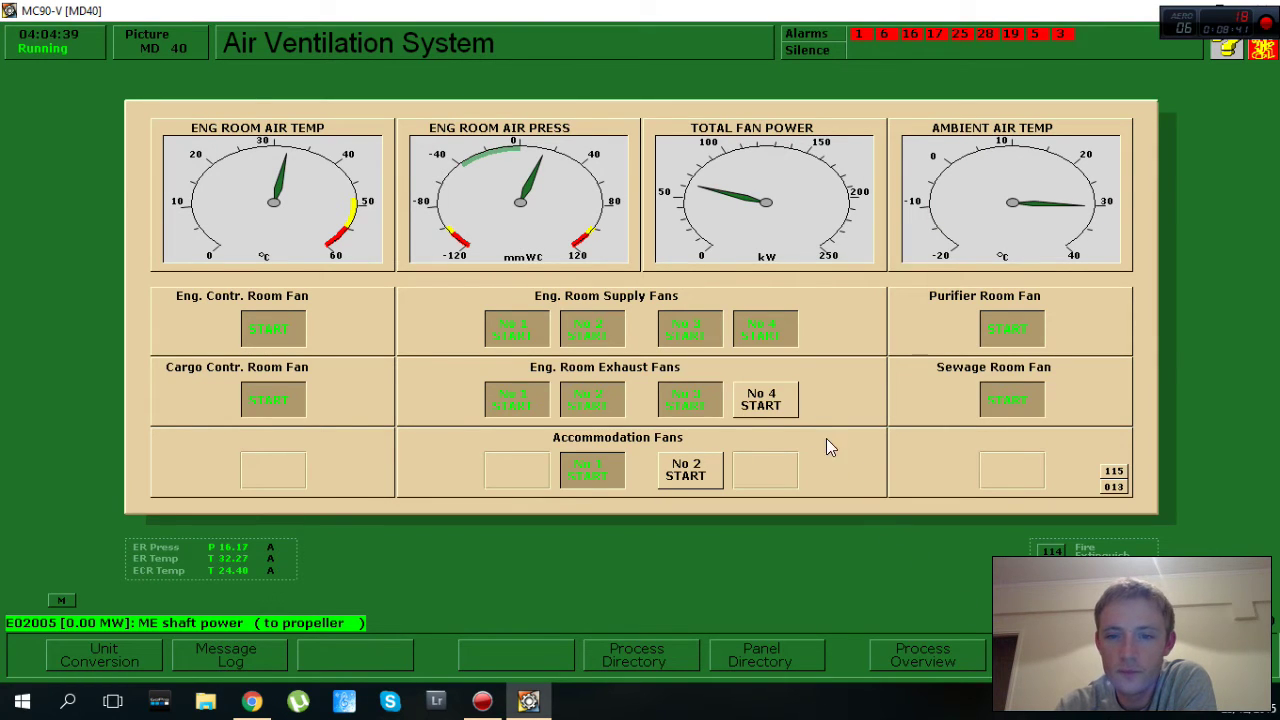
left_click(790, 410)
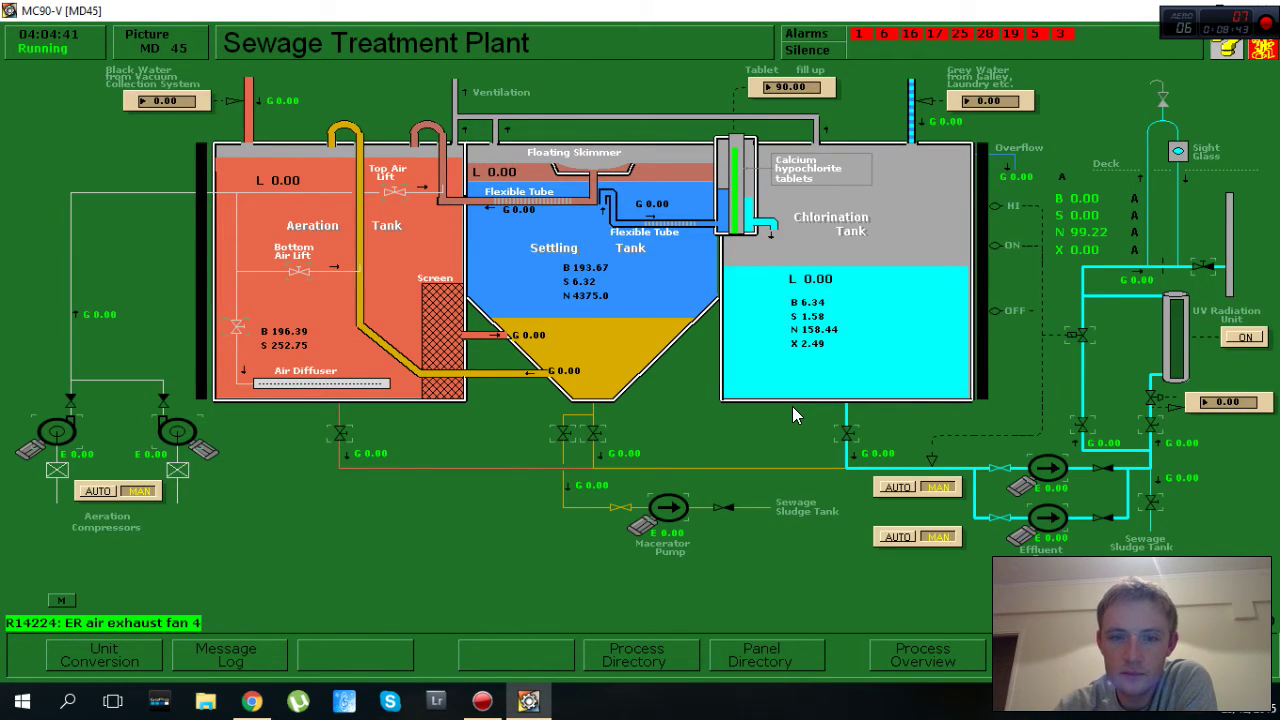
Page through the ship load, service air, switchboard and generator displays to the shaft generator page
key("Page_Down")
key("Page_Down")
key("Page_Down")
key("Page_Down")
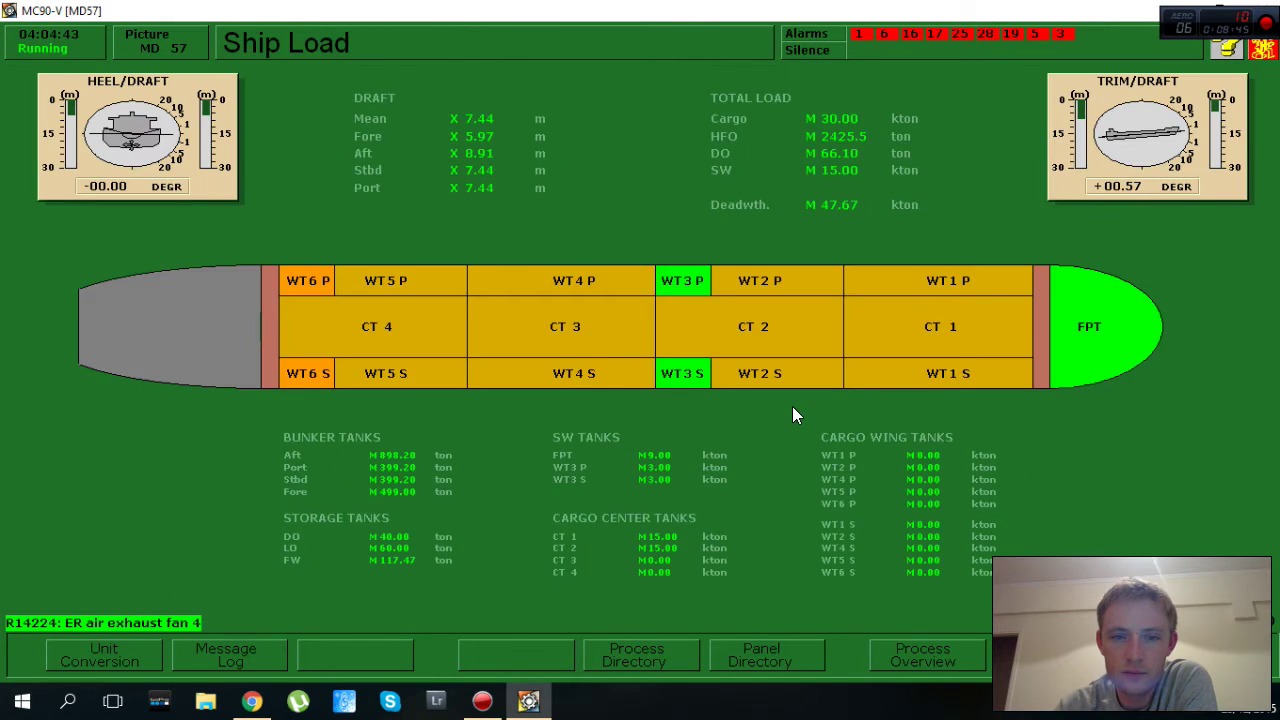
key("Page_Down")
key("Page_Down")
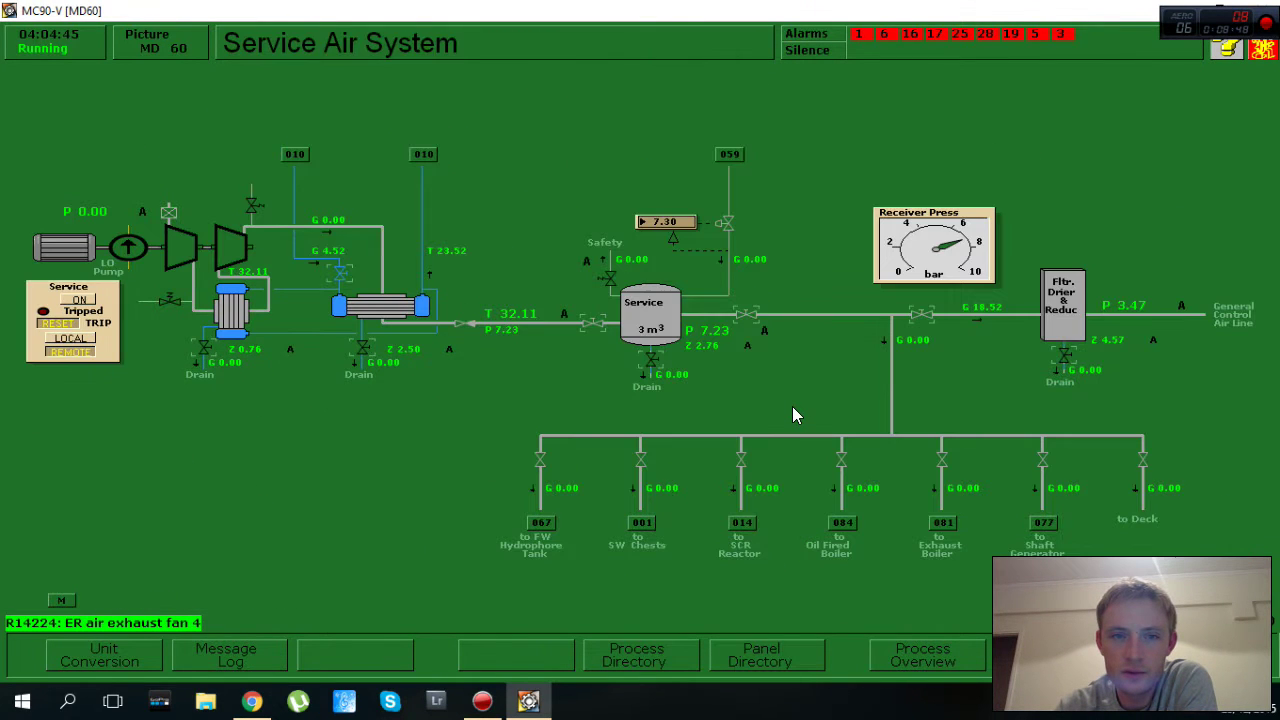
key("Page_Down")
key("Page_Down")
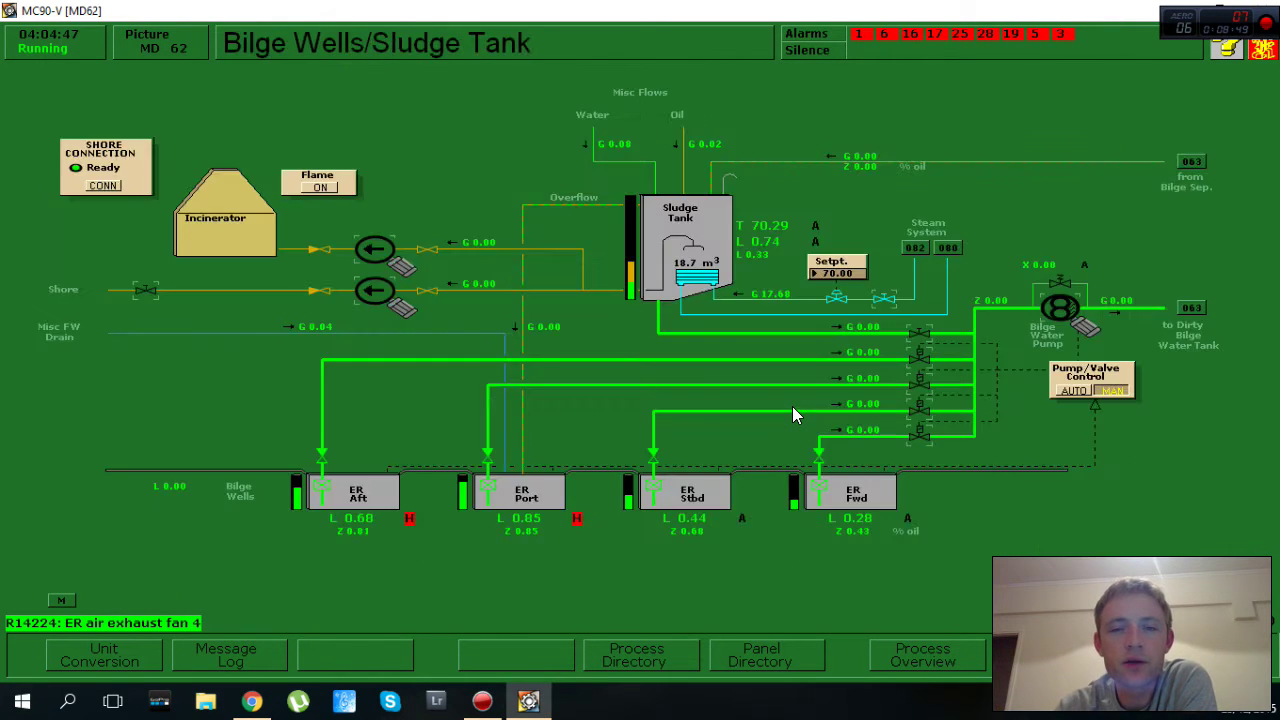
key("Page_Down")
key("Page_Down")
key("Page_Down")
key("Page_Down")
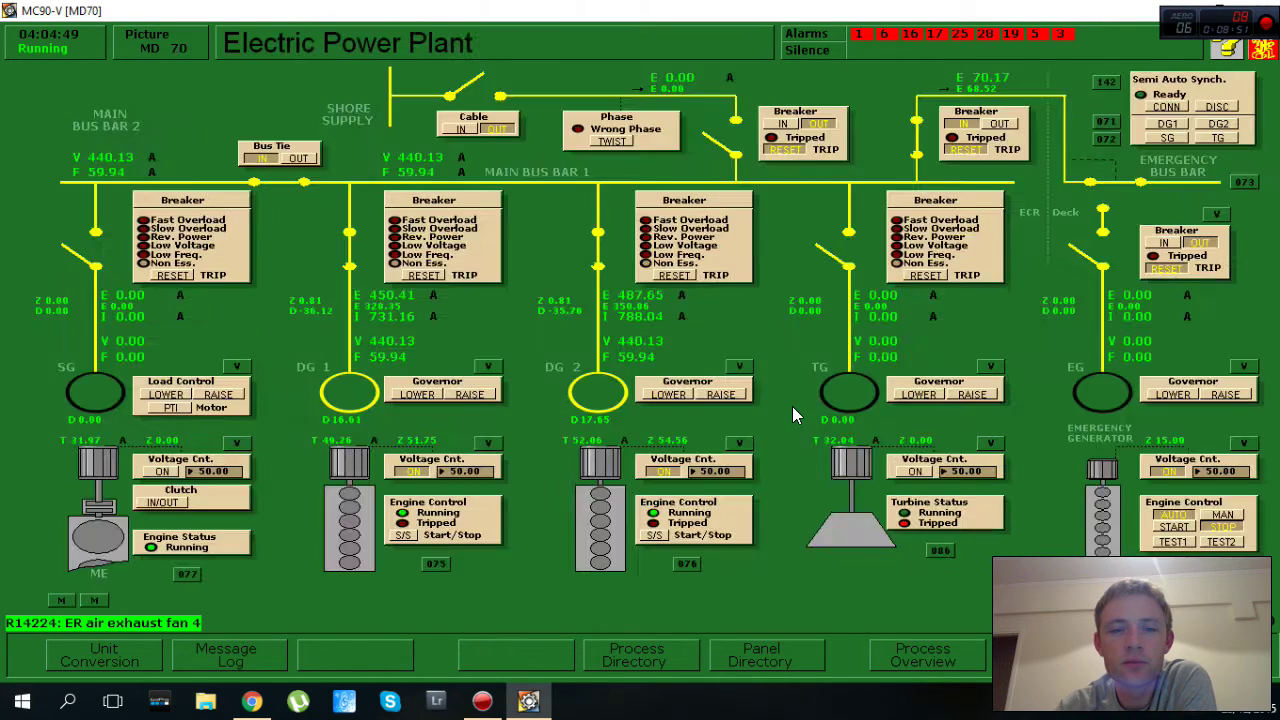
key("Page_Up")
key("Page_Down")
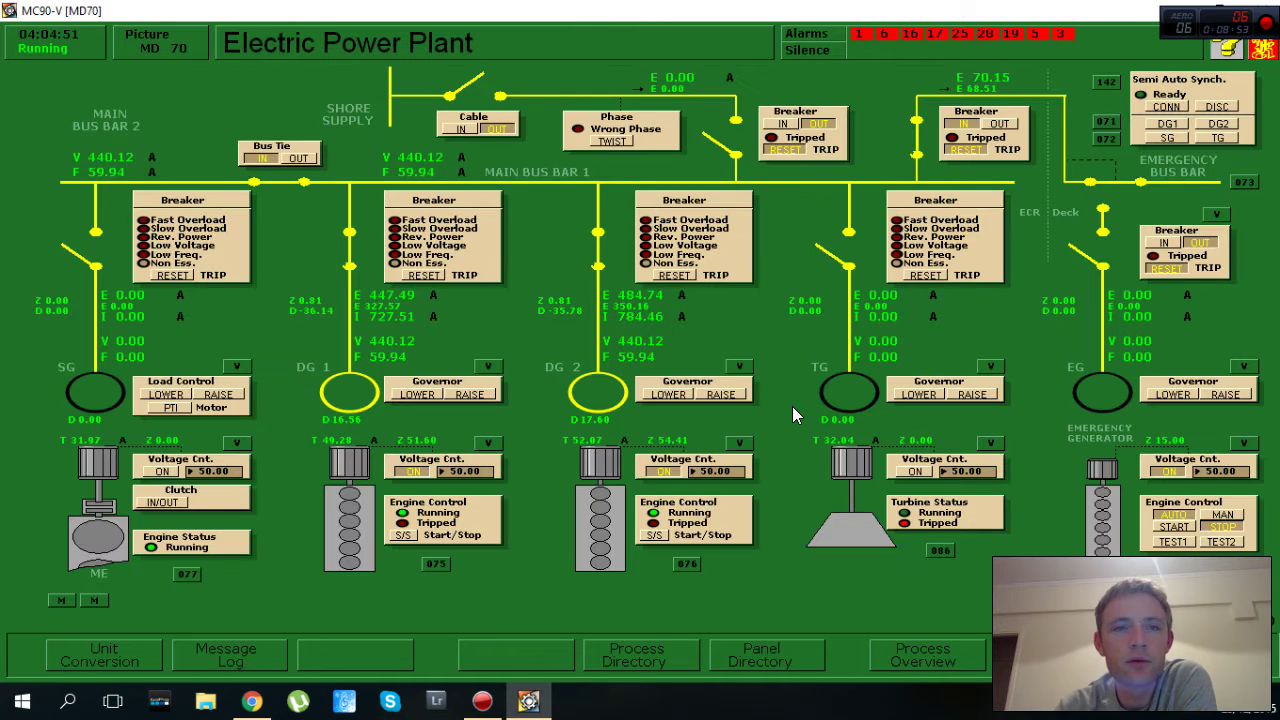
key("Page_Down")
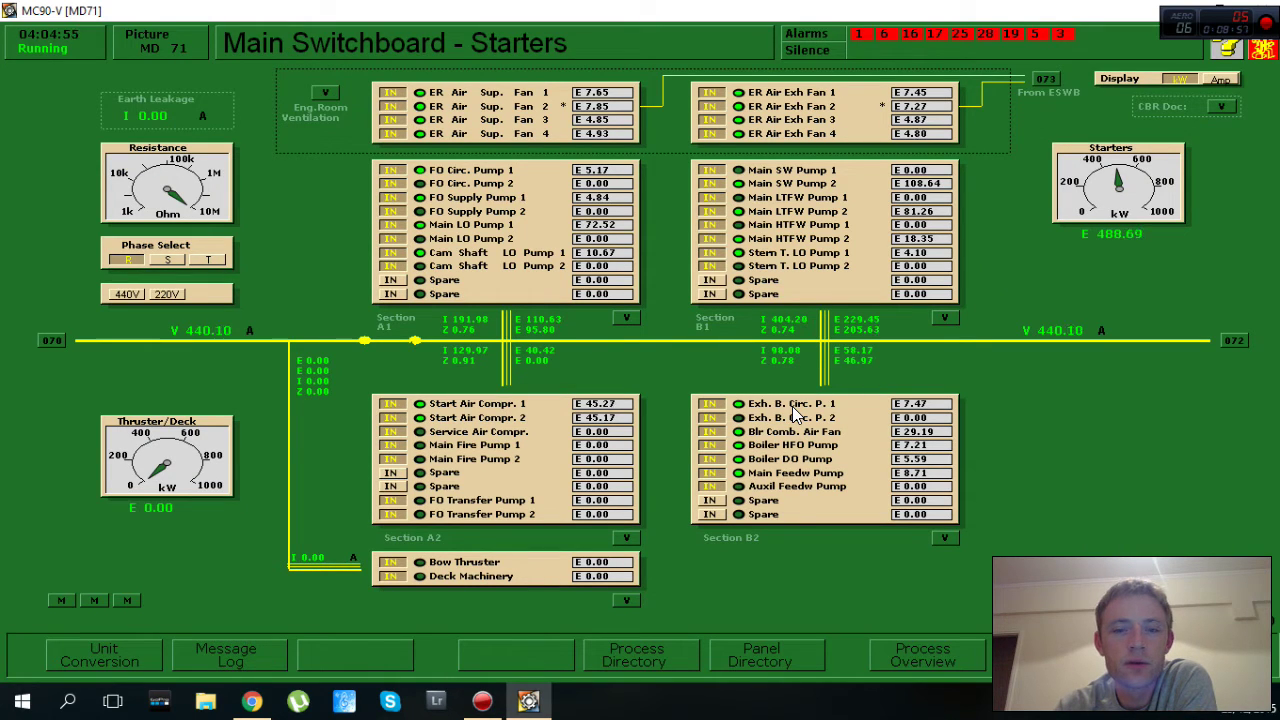
key("Page_Down")
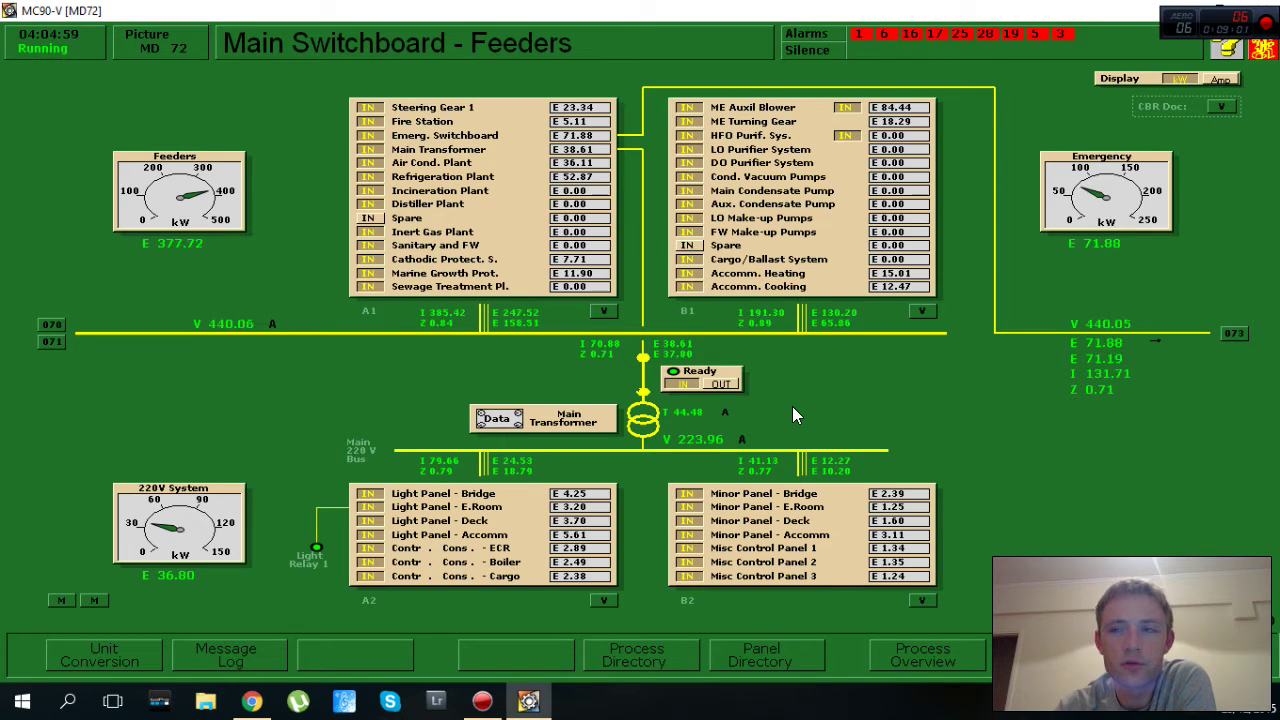
key("Page_Down")
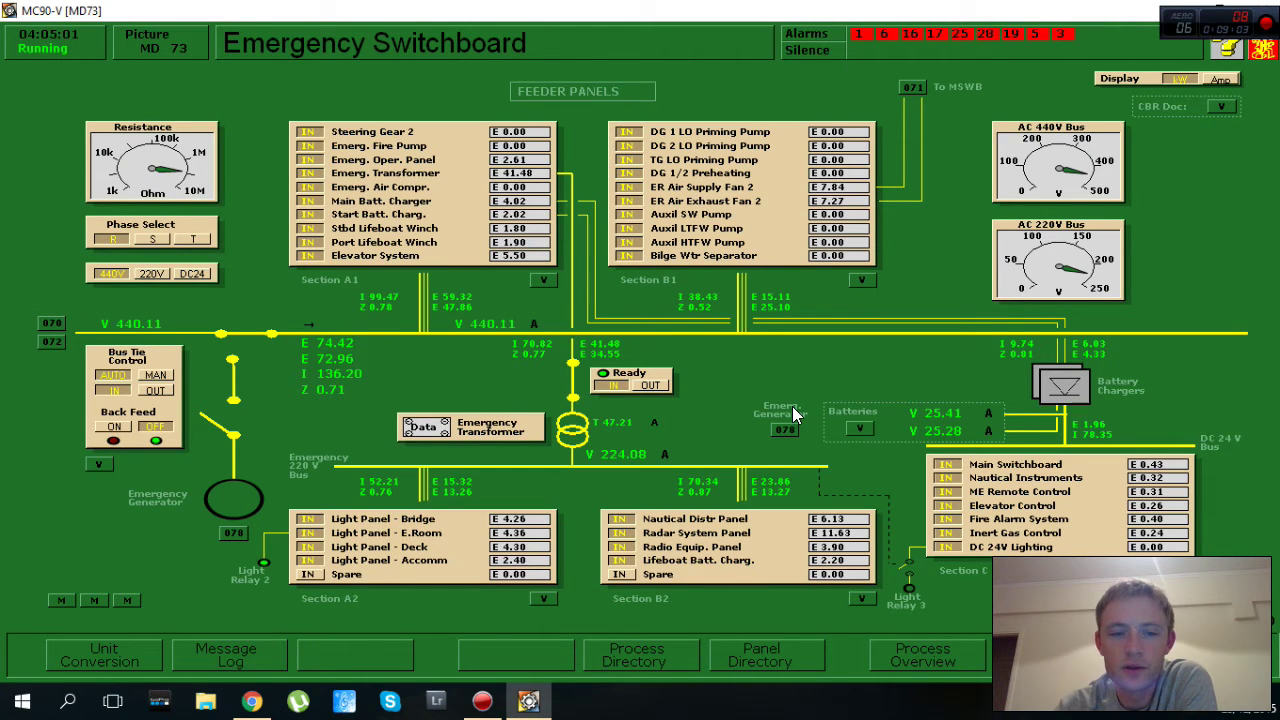
key("Page_Down")
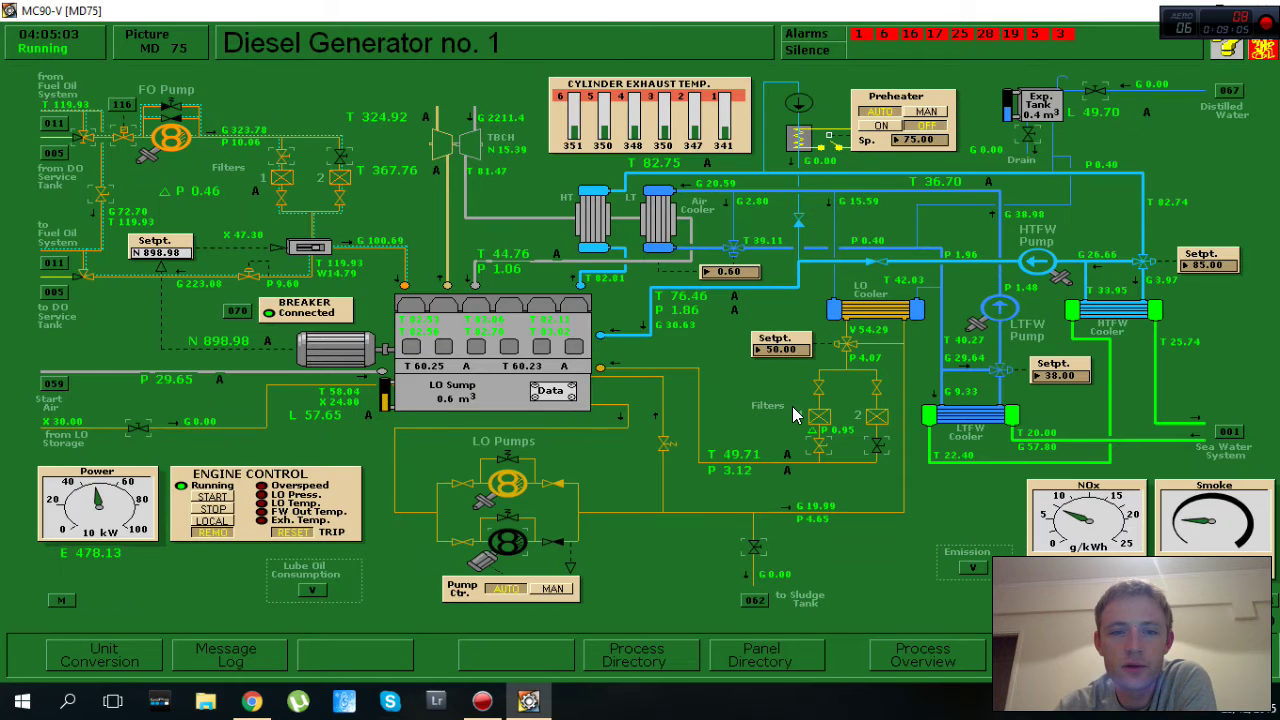
key("Page_Down")
key("Page_Down")
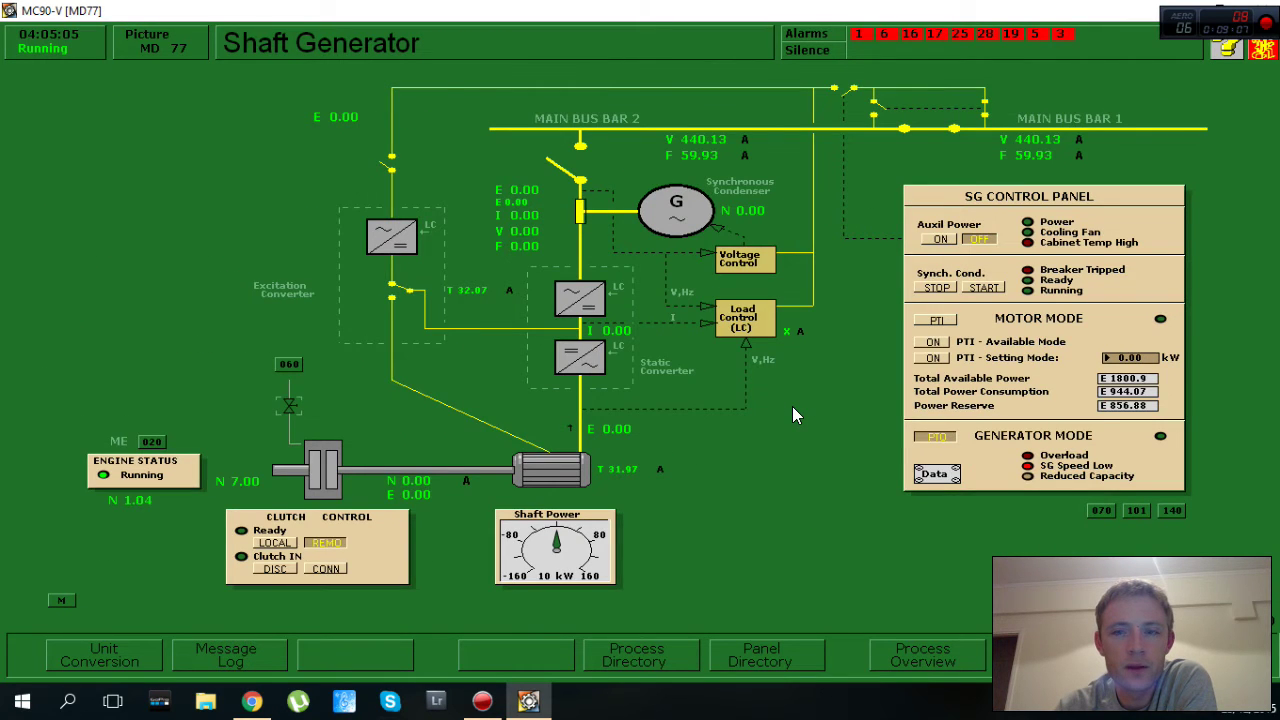
key("Page_Down")
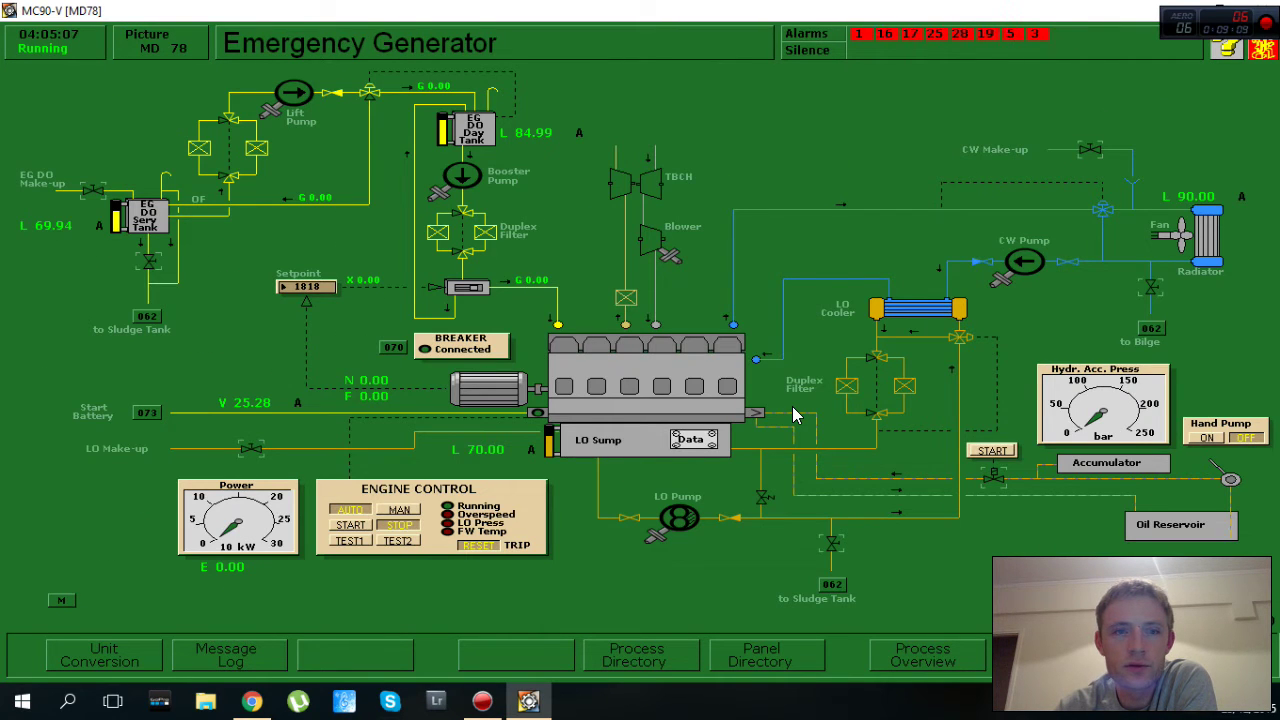
Page through the steam plant, boiler and pump displays to the Auto Chief main engine control page
key("Page_Down")
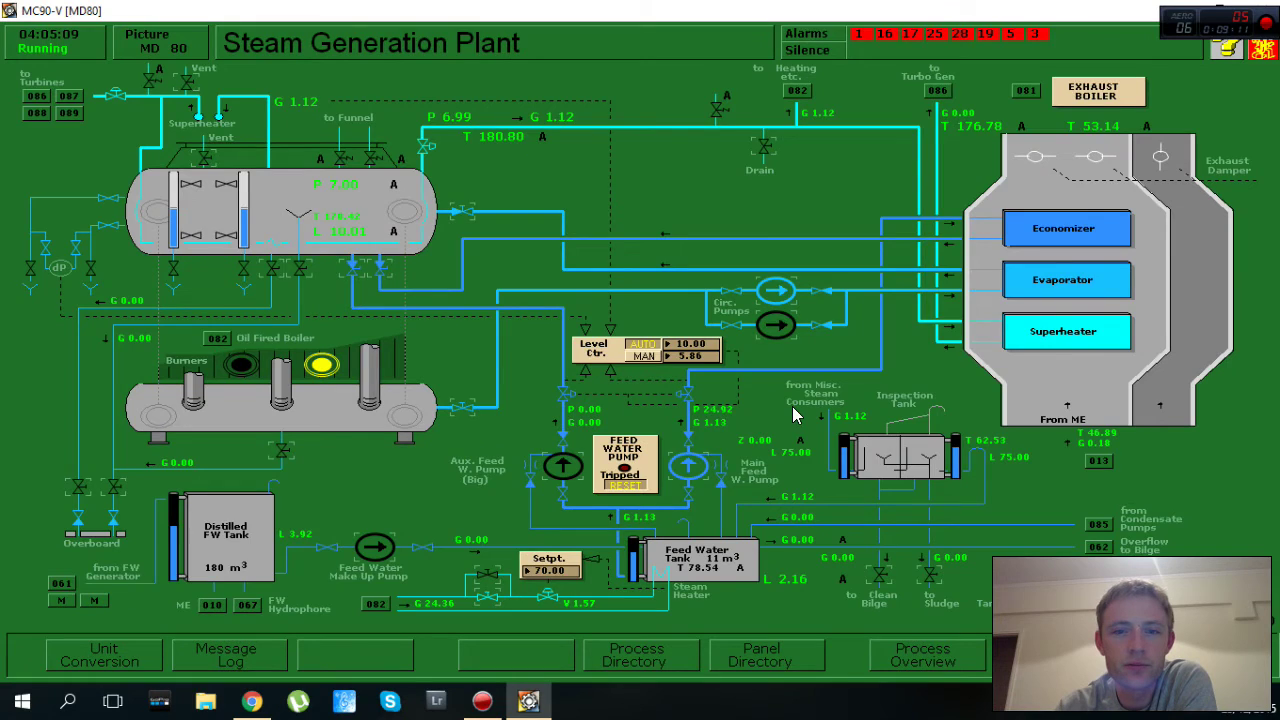
key("Page_Down")
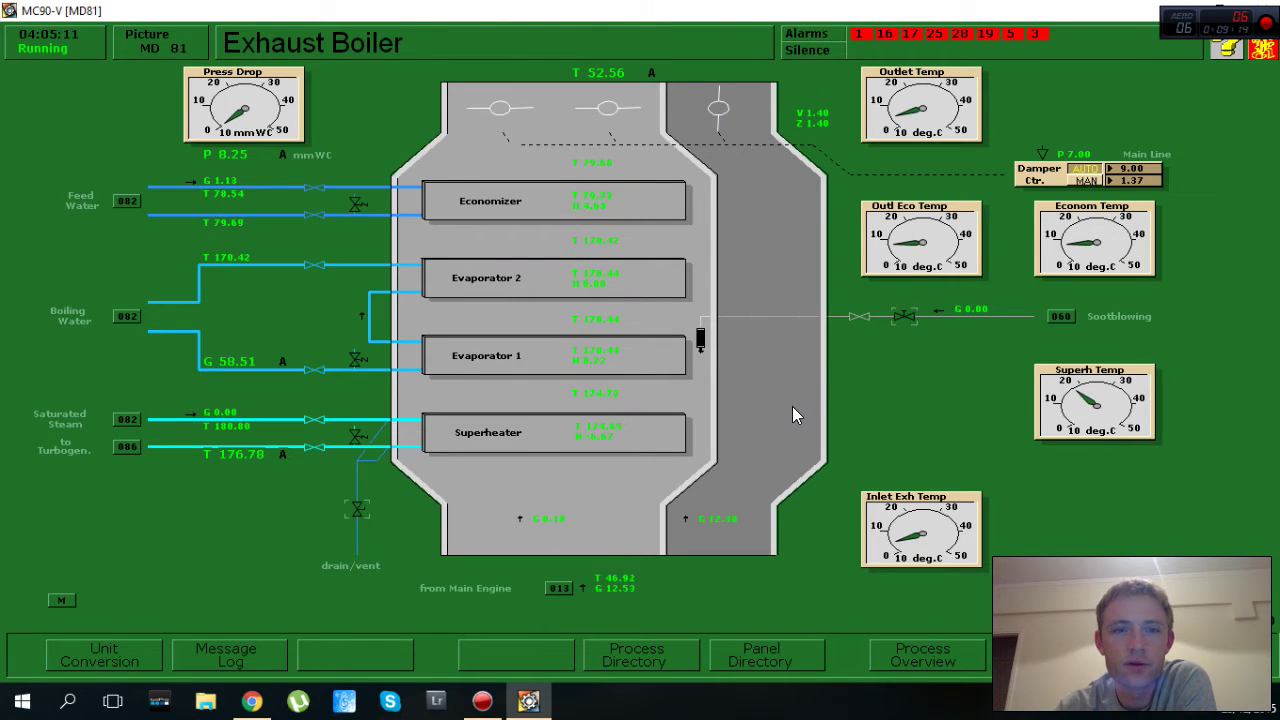
key("Page_Down")
key("Page_Up")
key("Page_Down")
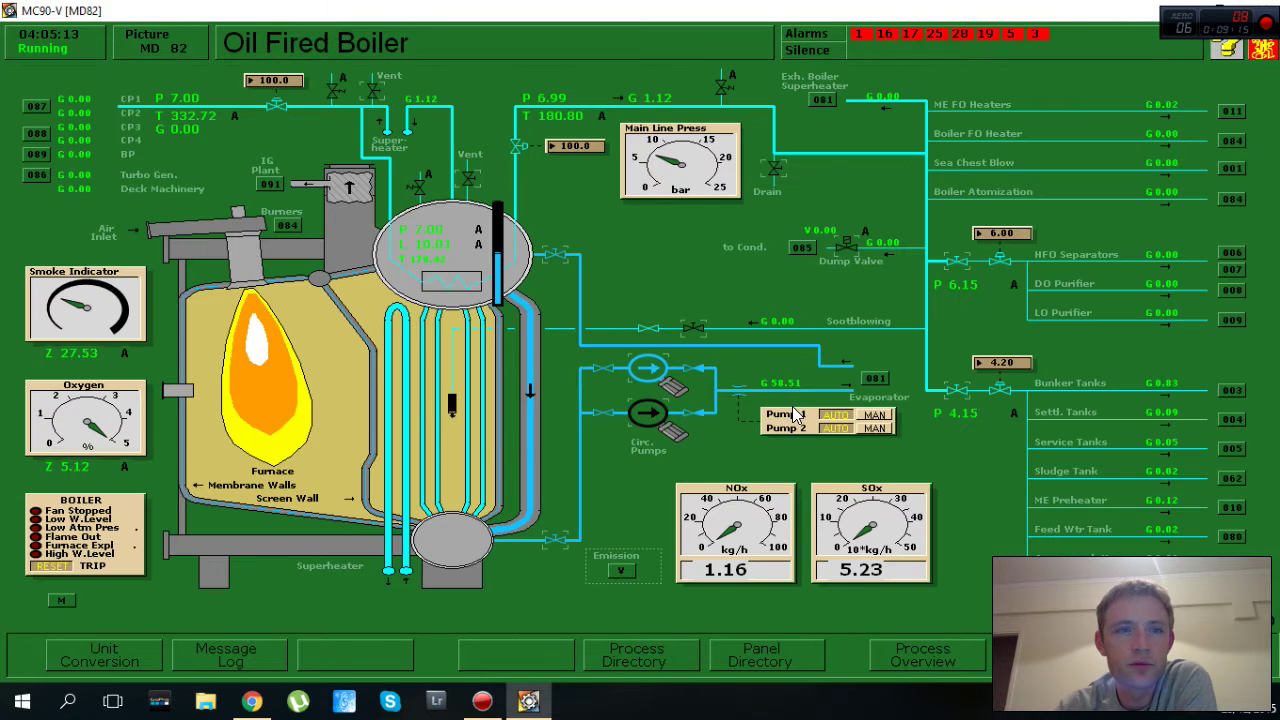
key("Page_Down")
key("Page_Down")
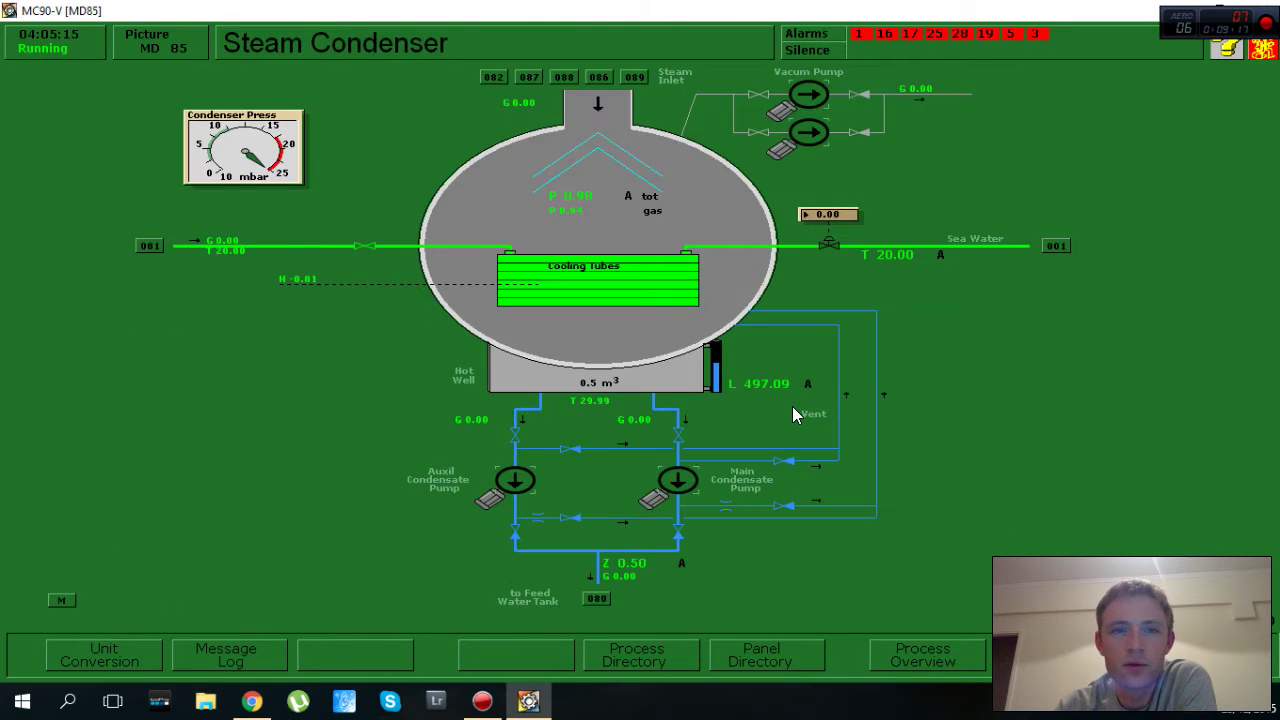
key("Page_Down")
key("Page_Down")
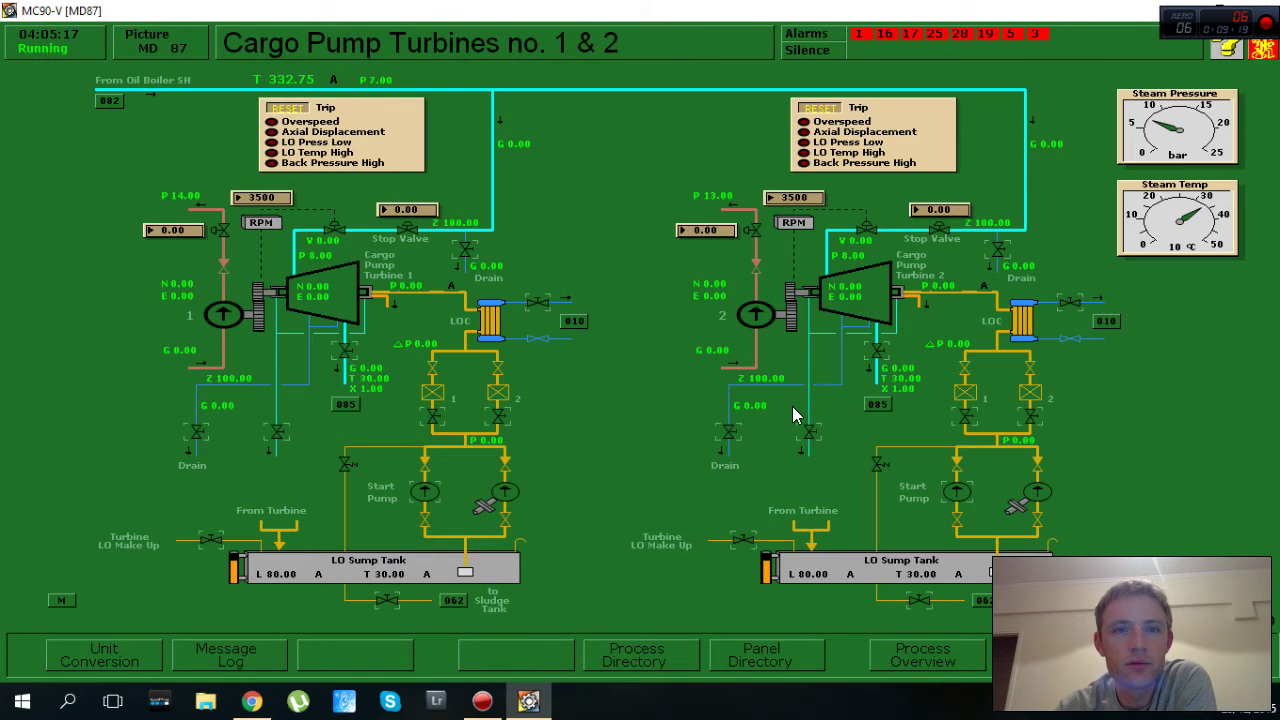
key("Page_Down")
key("Page_Down")
key("Page_Down")
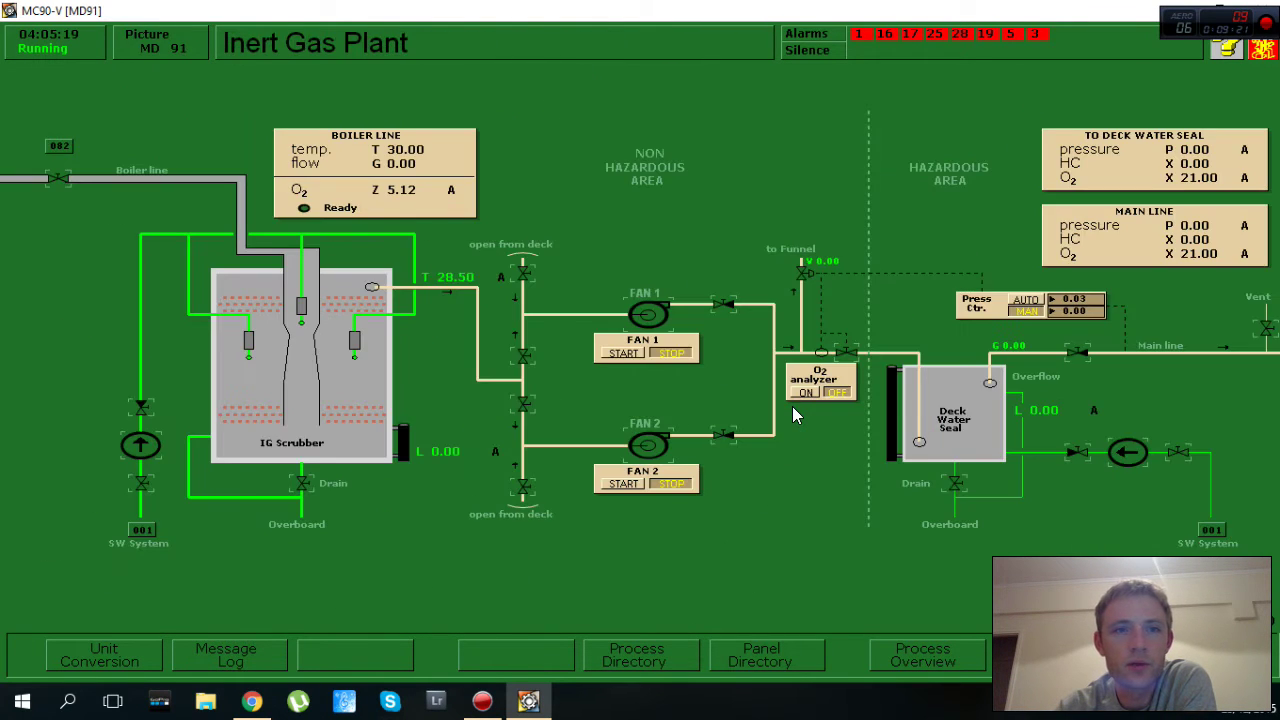
key("Page_Down")
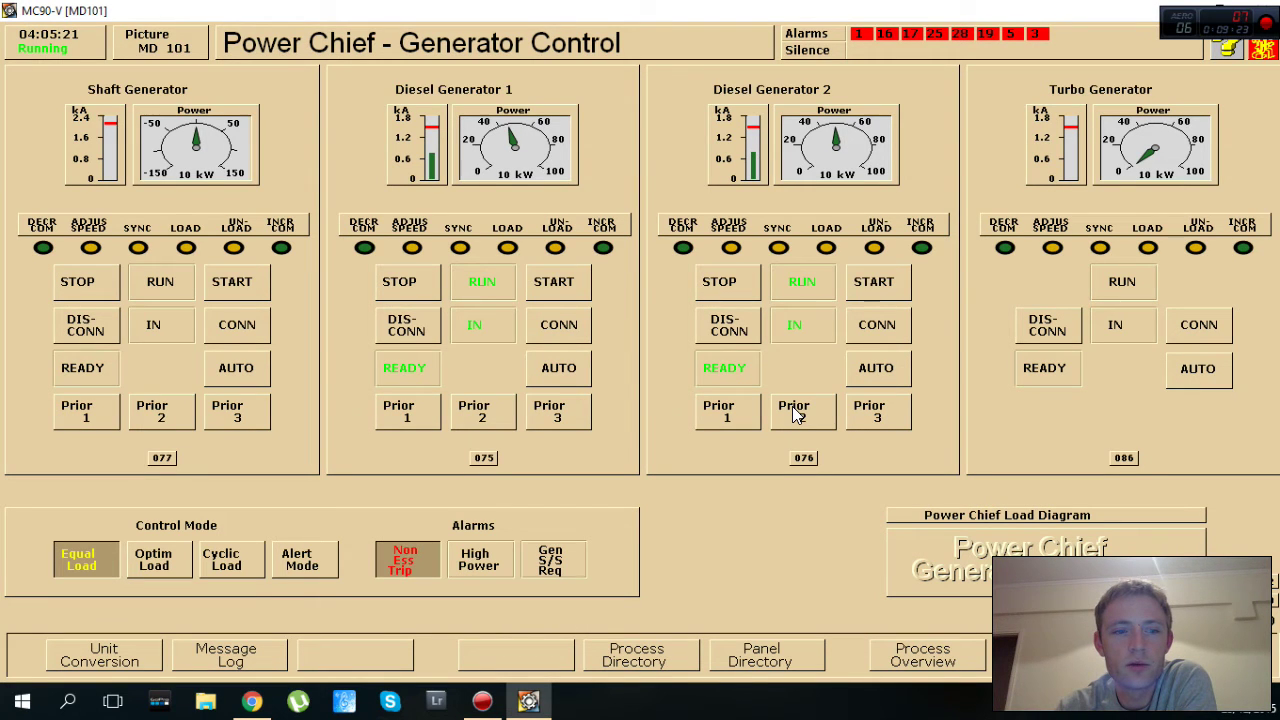
key("Page_Down")
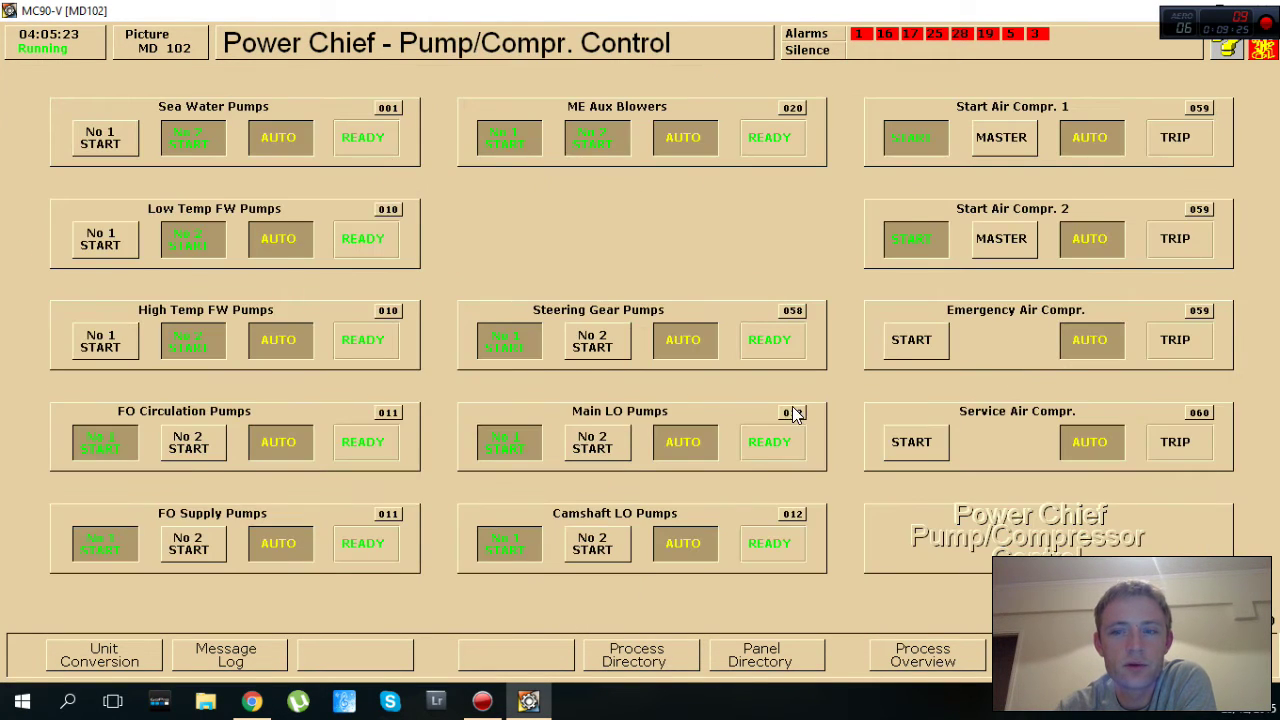
key("Page_Down")
key("Page_Down")
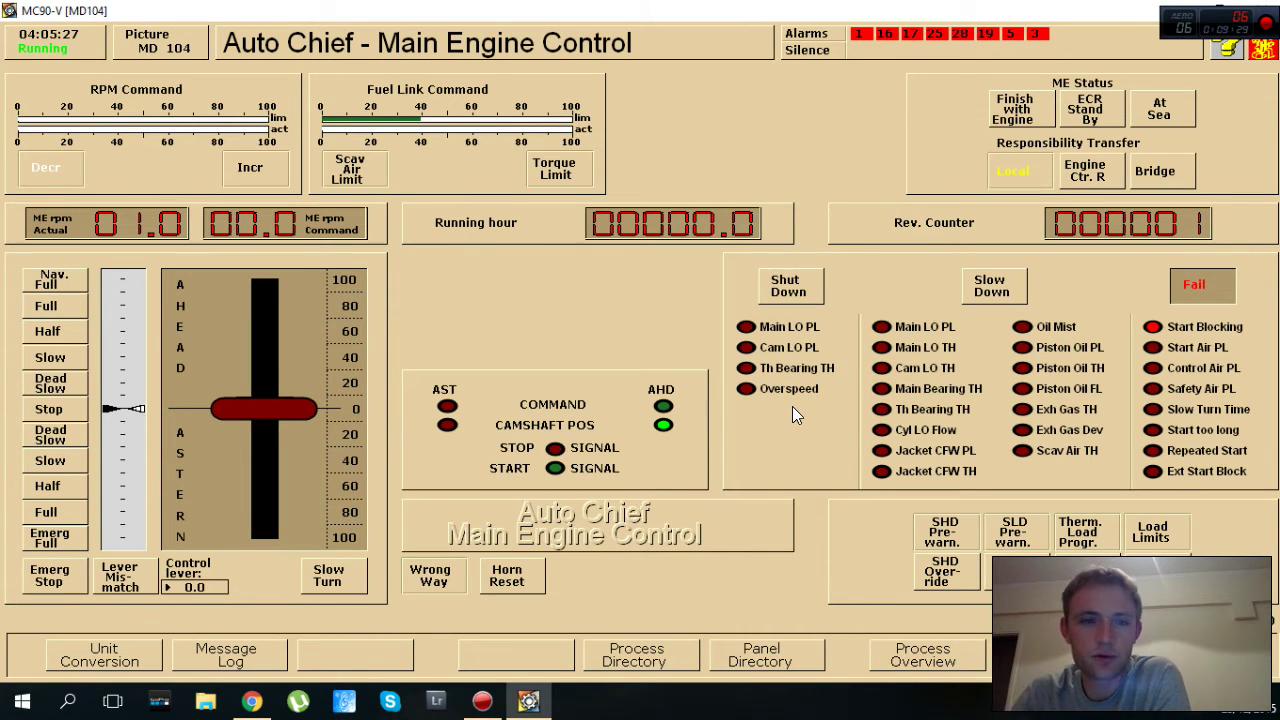
Acknowledge the X02446 Autochief Fail alarm and page forward to the CO2 Release Panel
key("Page_Up")
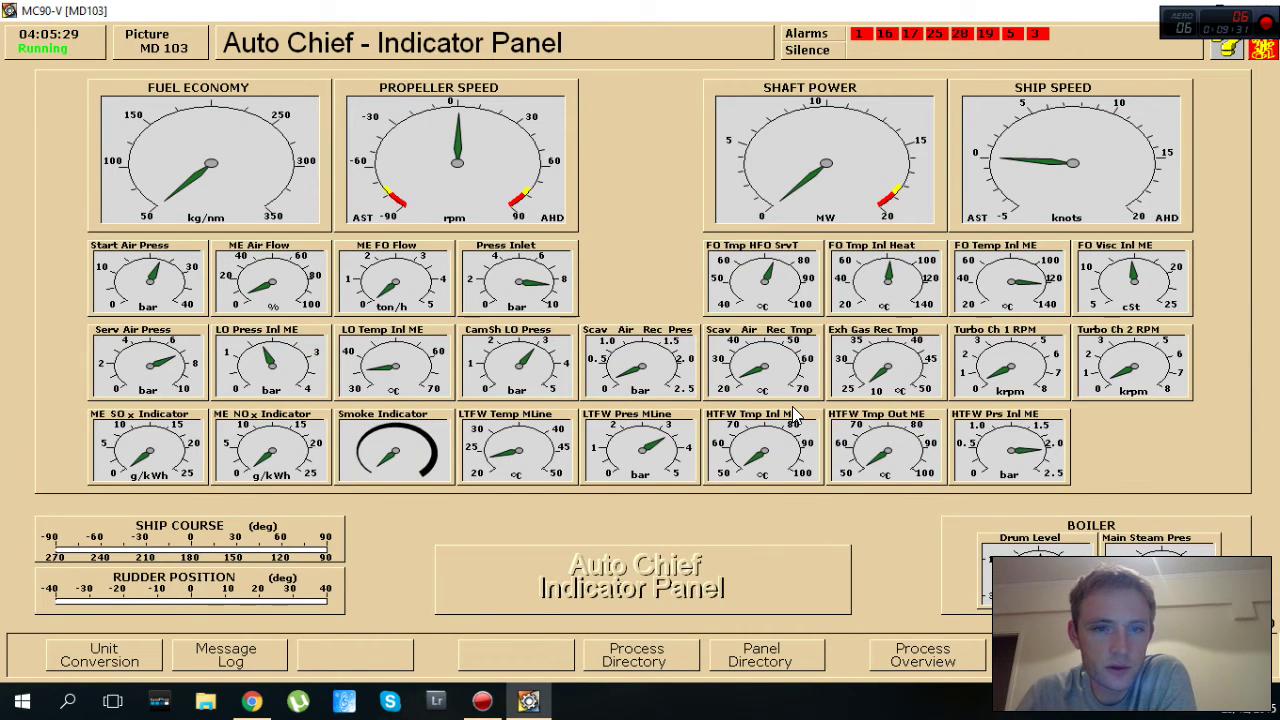
key("Page_Down")
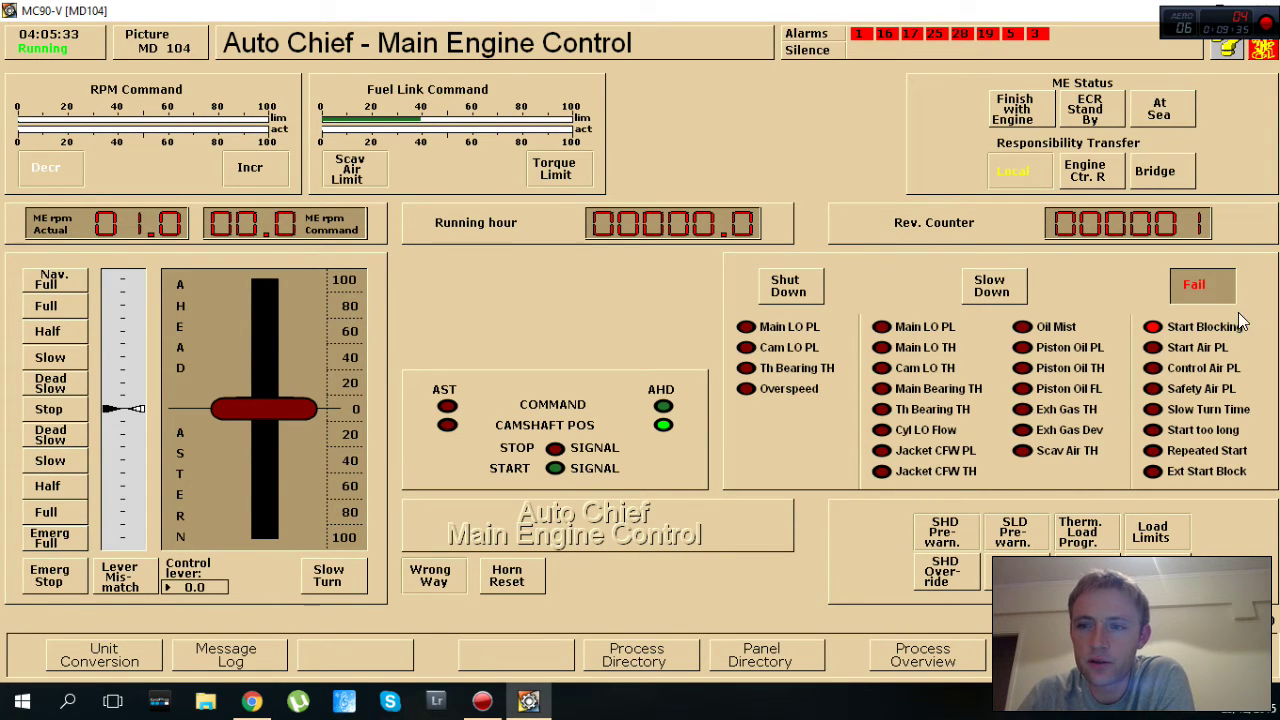
left_click(1187, 296)
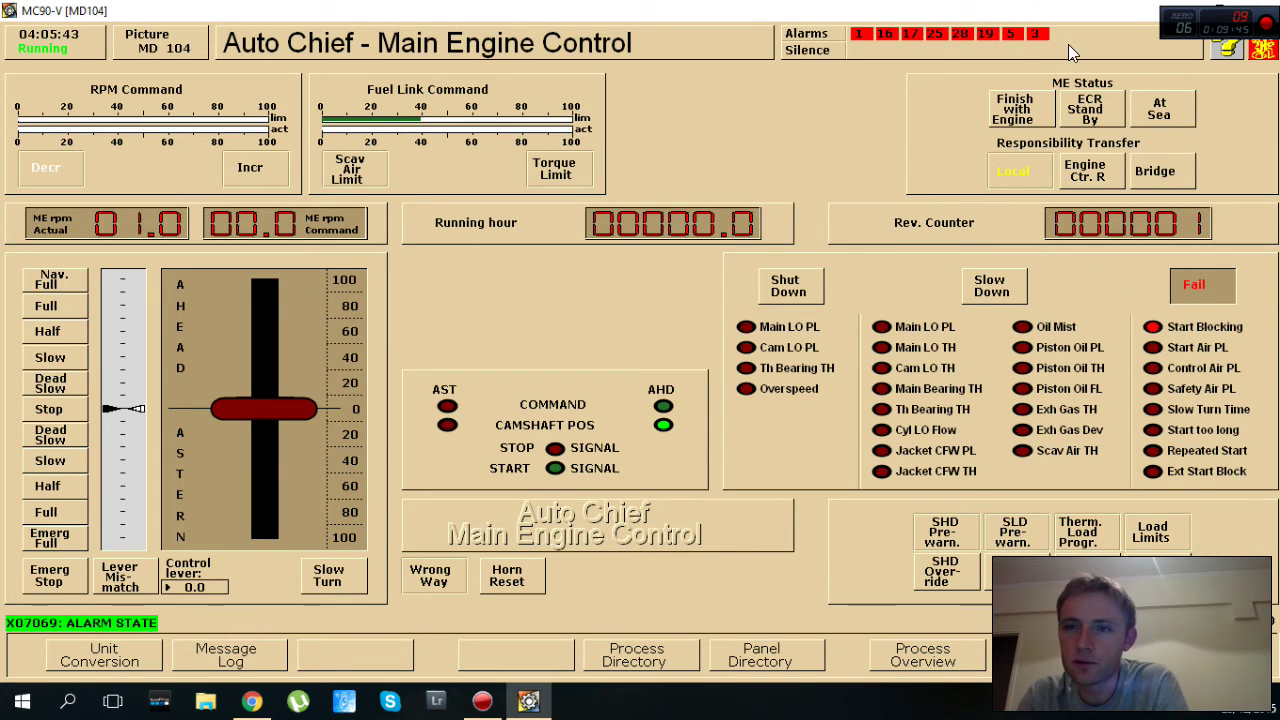
left_click(1040, 44)
left_click(728, 183)
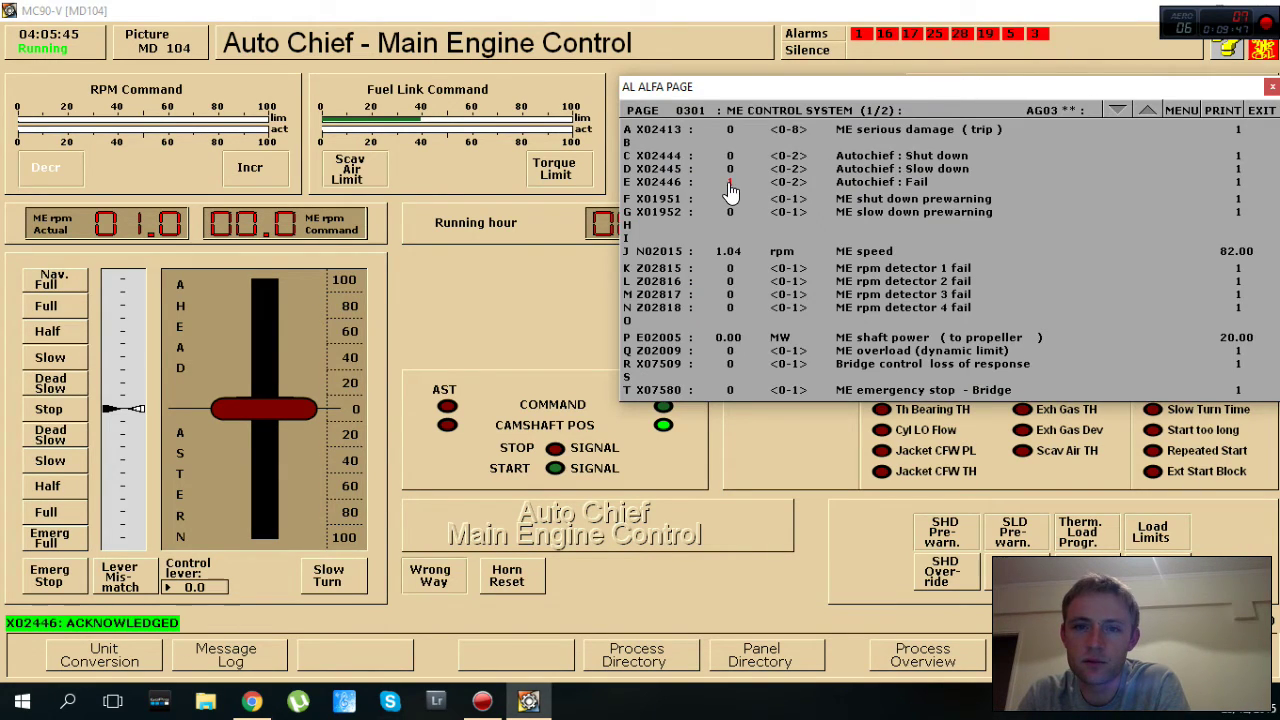
left_click(1265, 111)
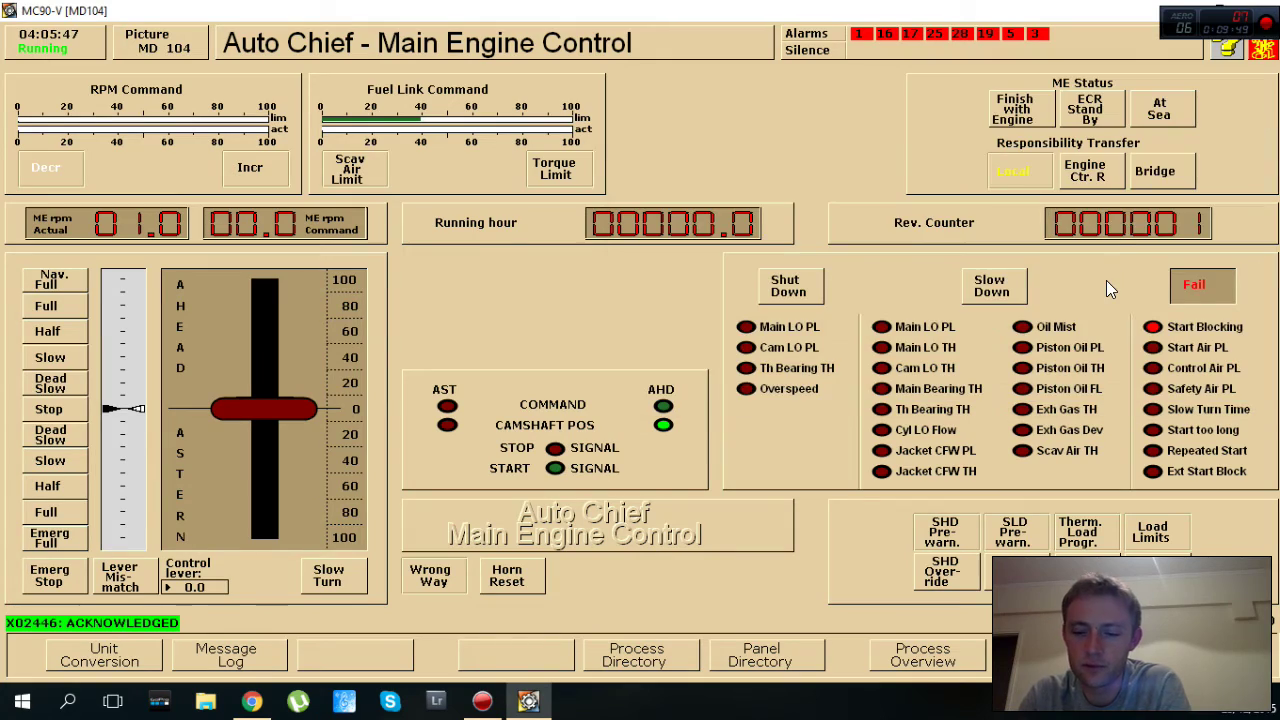
key("Page_Down")
key("Page_Down")
key("Page_Down")
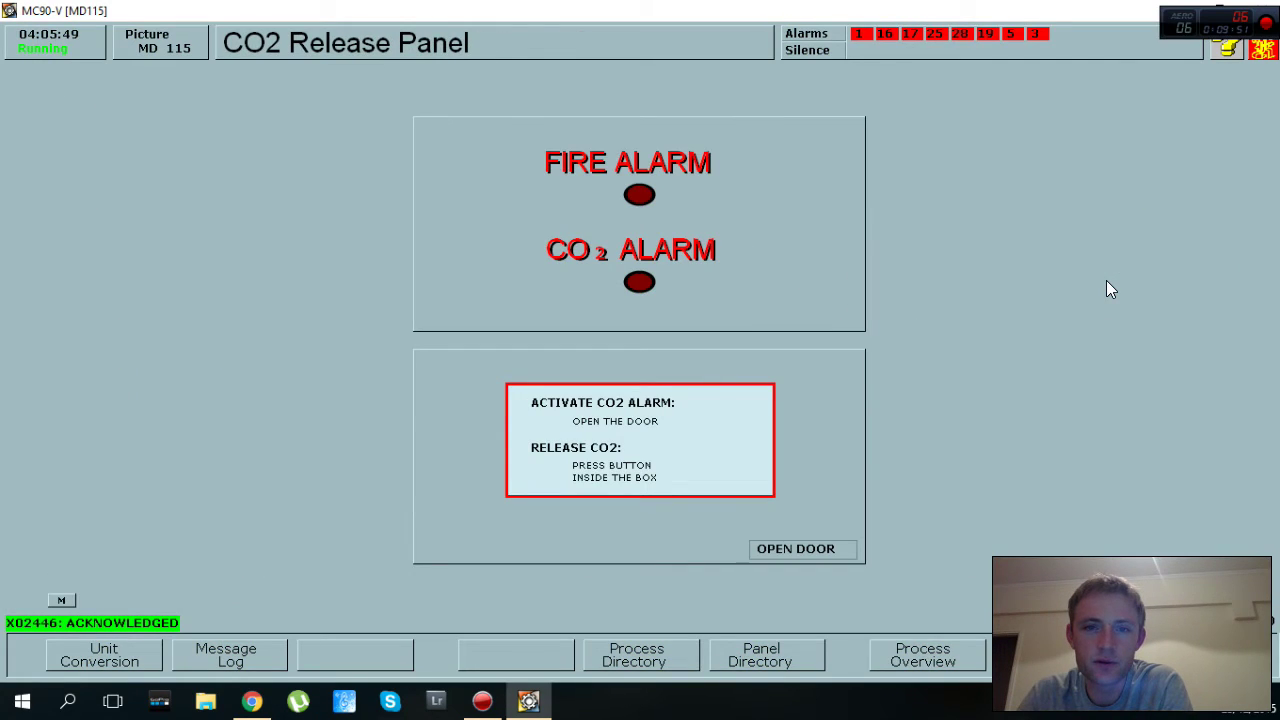
Page through the generator, fuel oil and turbocharger displays to the ME lubrication and manoeuvring pages
key("Page_Down")
key("Page_Down")
key("Page_Down")
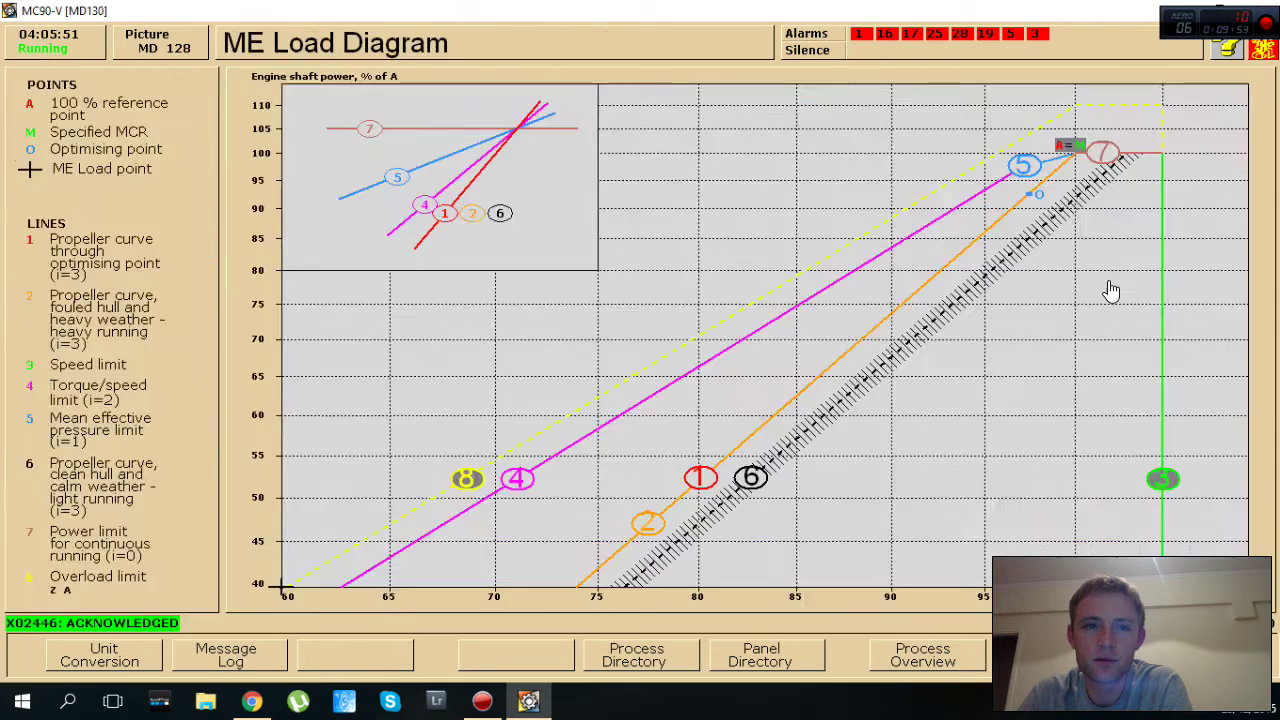
key("Page_Down")
key("Page_Down")
key("Page_Down")
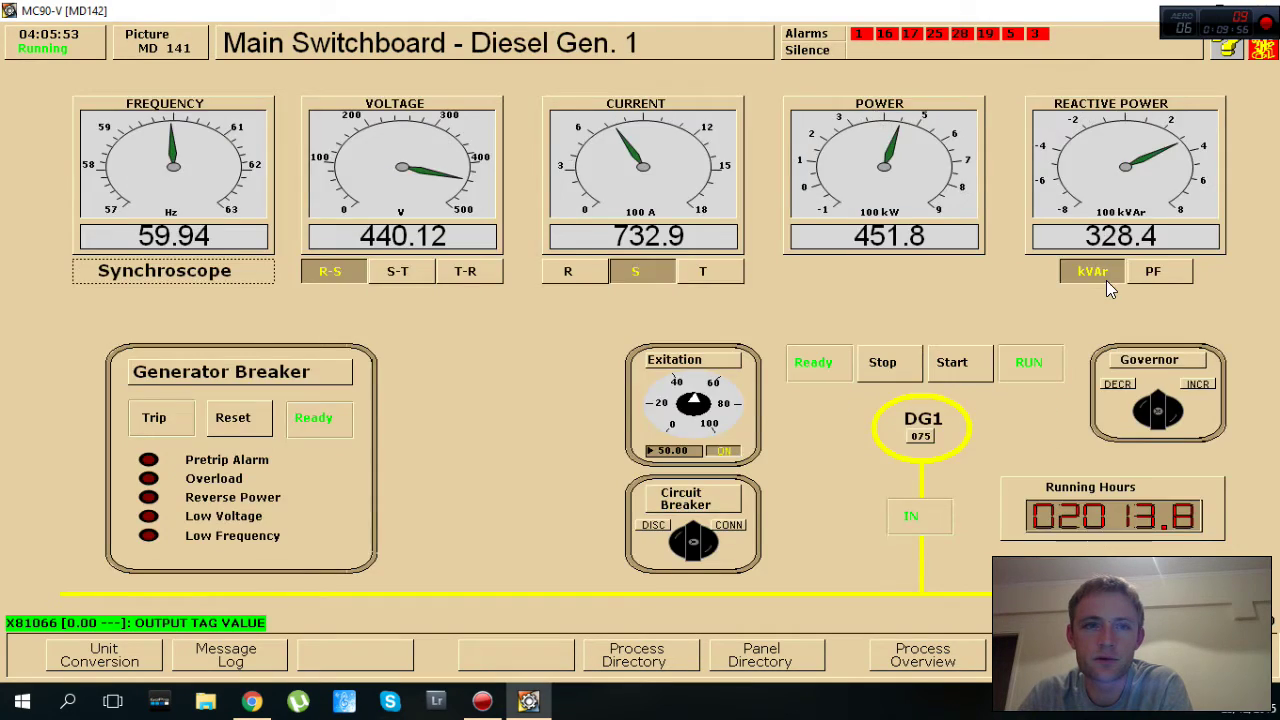
key("Page_Down")
key("Page_Down")
key("Page_Down")
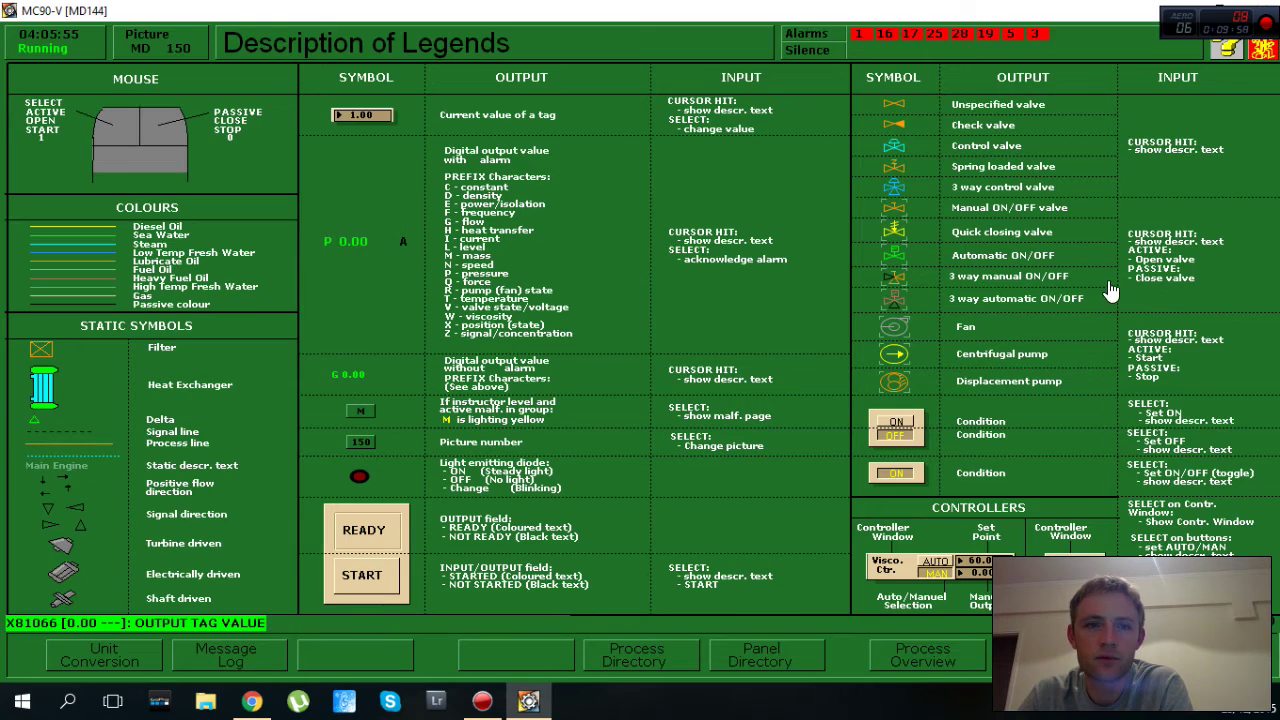
key("Page_Up")
key("Page_Up")
key("Page_Up")
key("Page_Up")
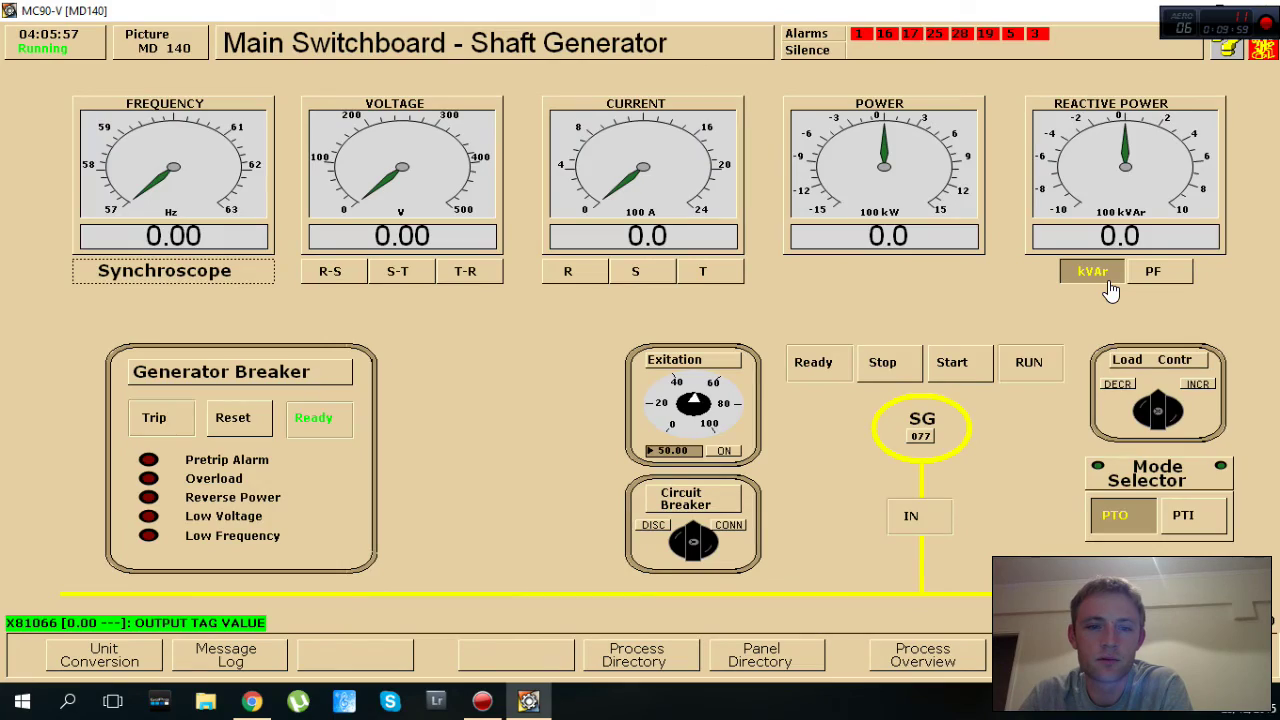
key("Page_Down")
key("F1")
key("F5")
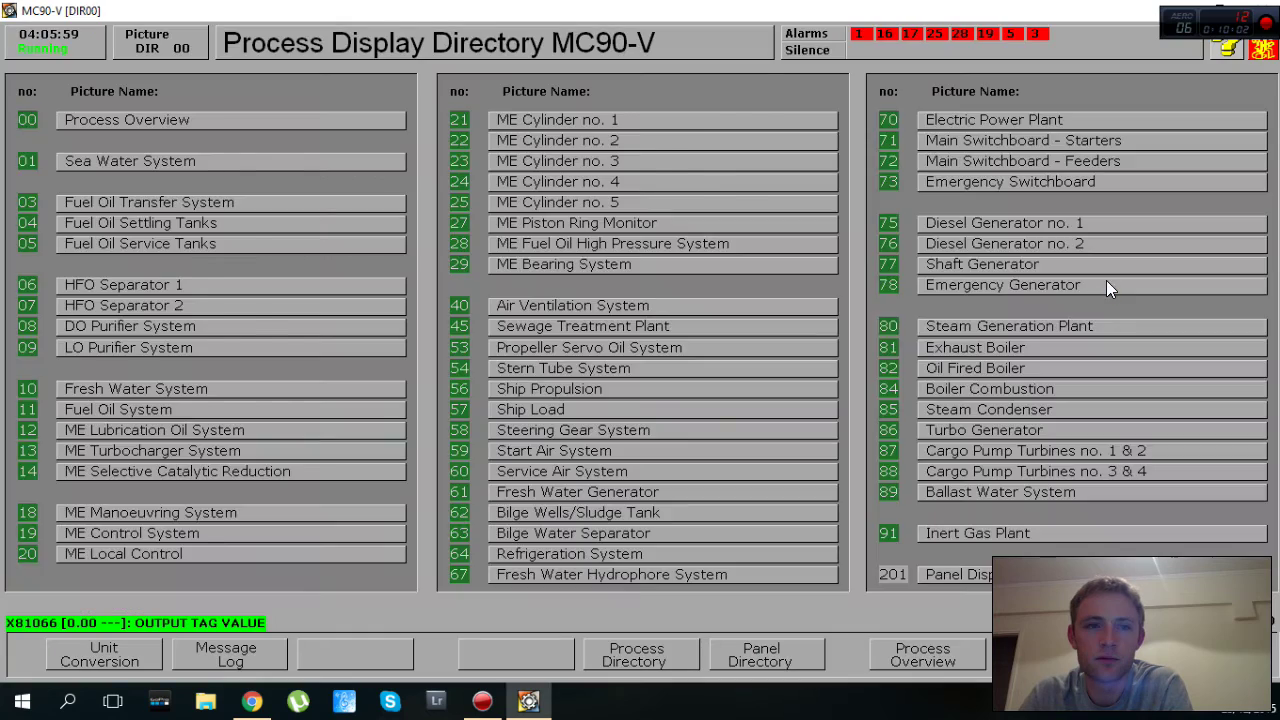
key("F6")
key("F7")
key("Page_Down")
key("Page_Down")
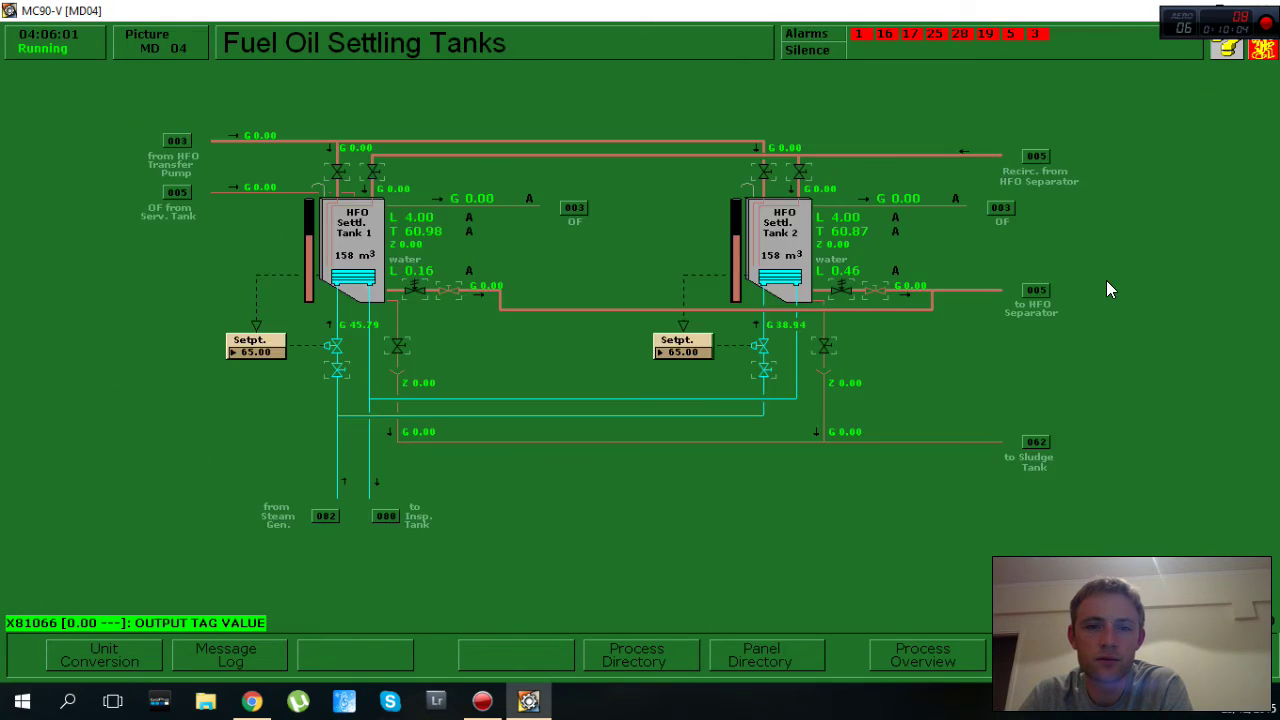
key("Page_Down")
key("Page_Down")
key("Page_Down")
key("Page_Down")
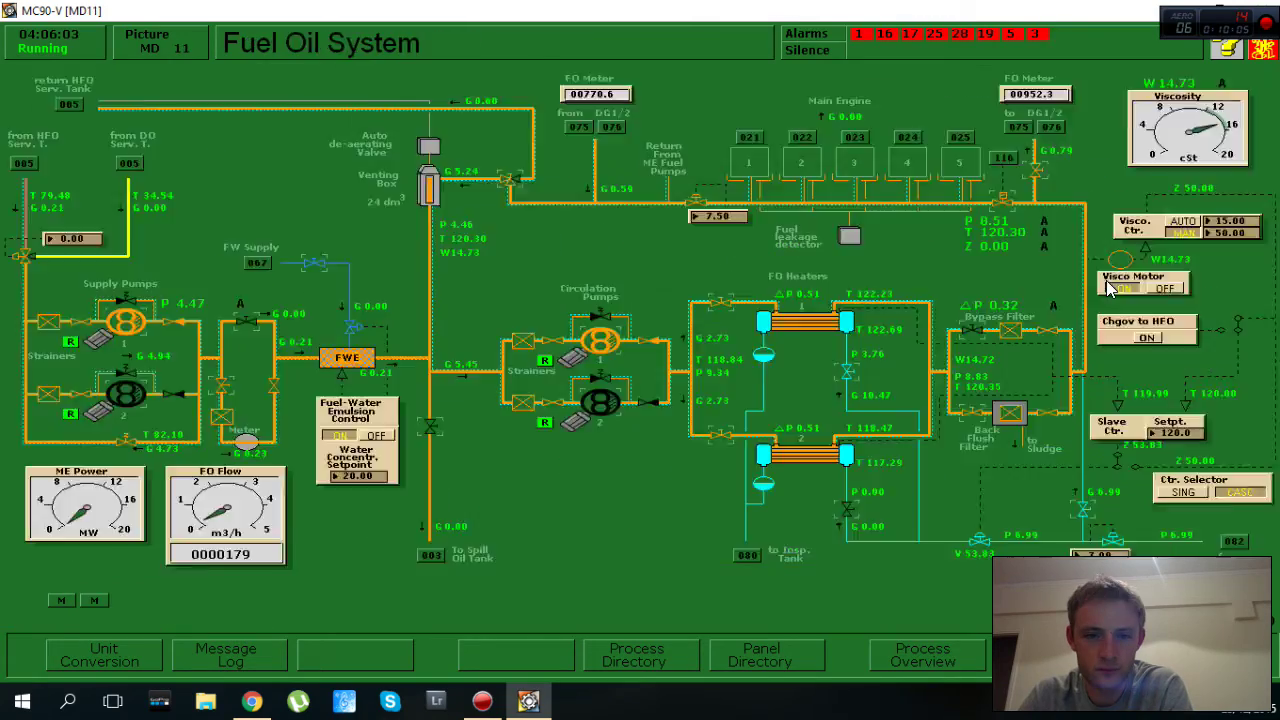
key("Page_Down")
key("Page_Down")
key("Page_Down")
key("Page_Up")
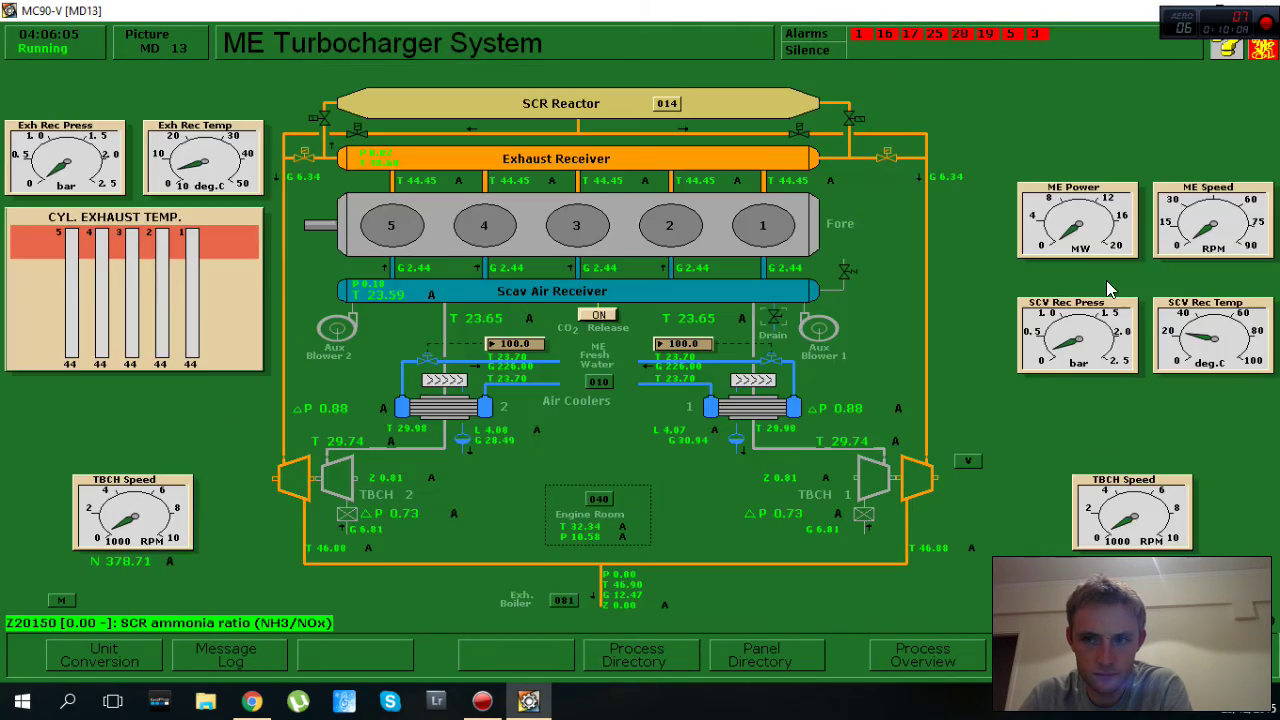
key("Page_Down")
key("Page_Up")
key("Page_Up")
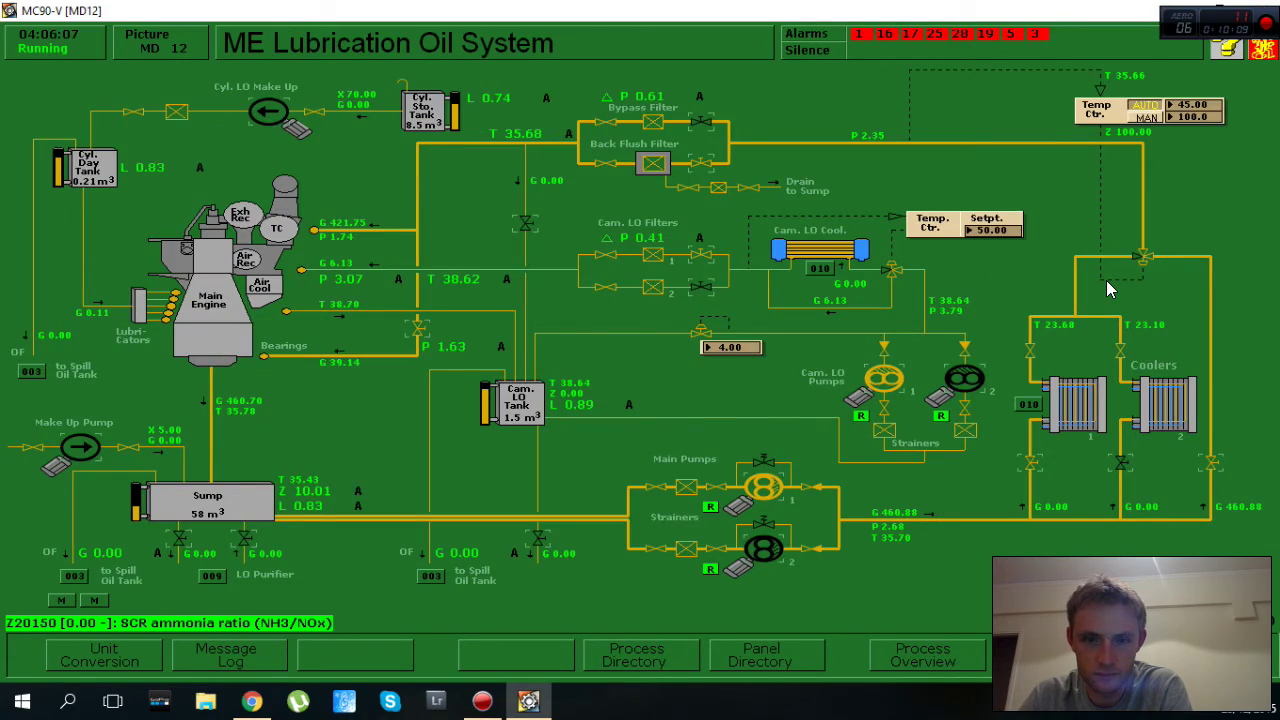
key("Page_Down")
key("Page_Down")
key("Page_Down")
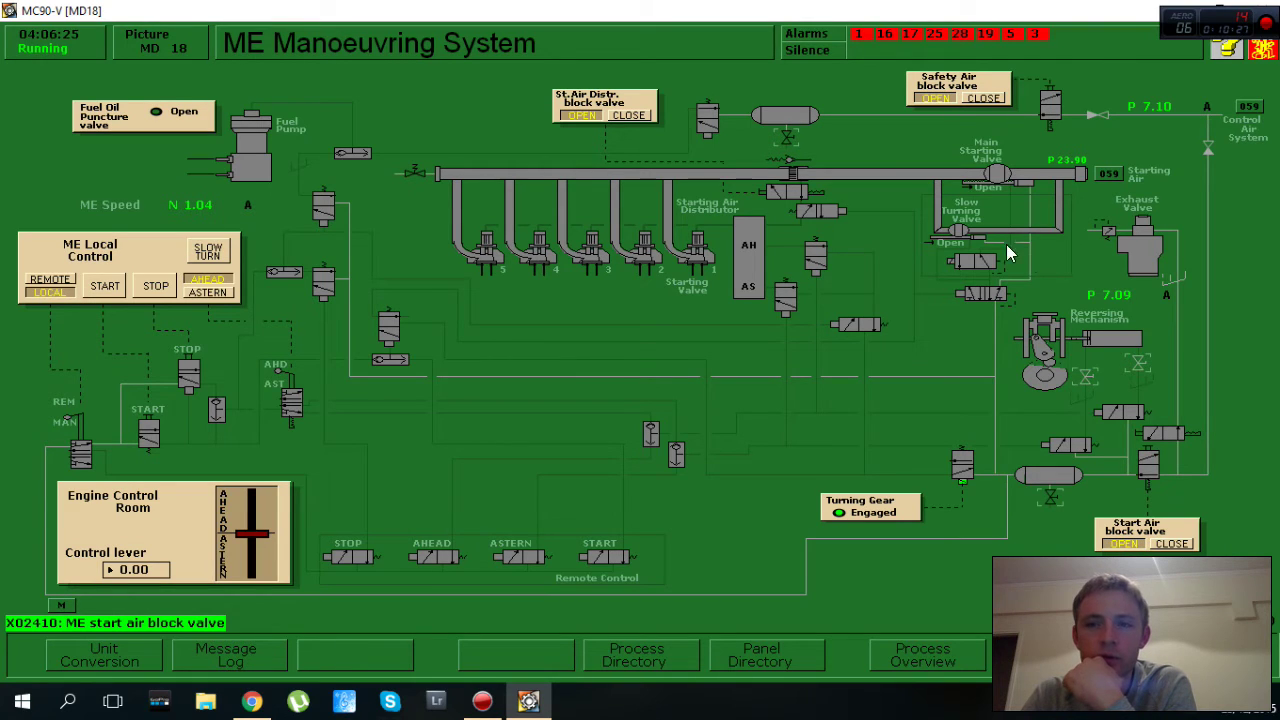
Close and reopen the St. Air Distr. block valve on the manoeuvring system display
left_click(630, 118)
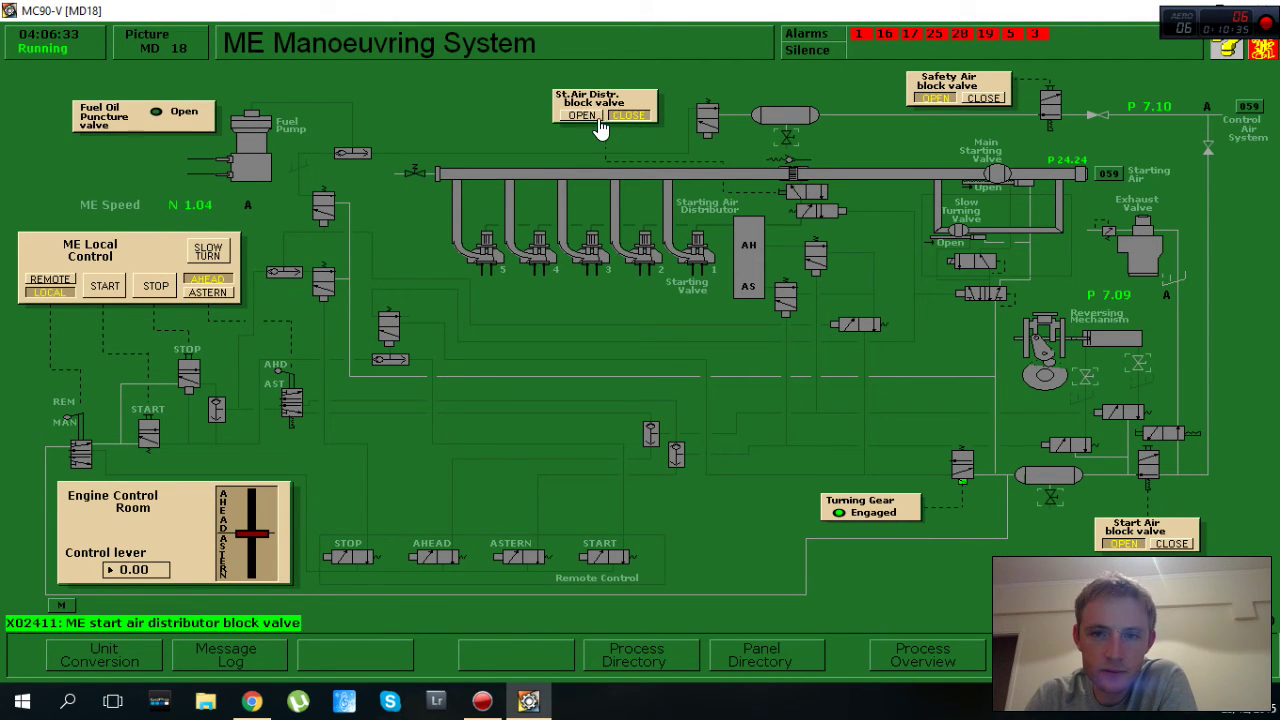
left_click(590, 118)
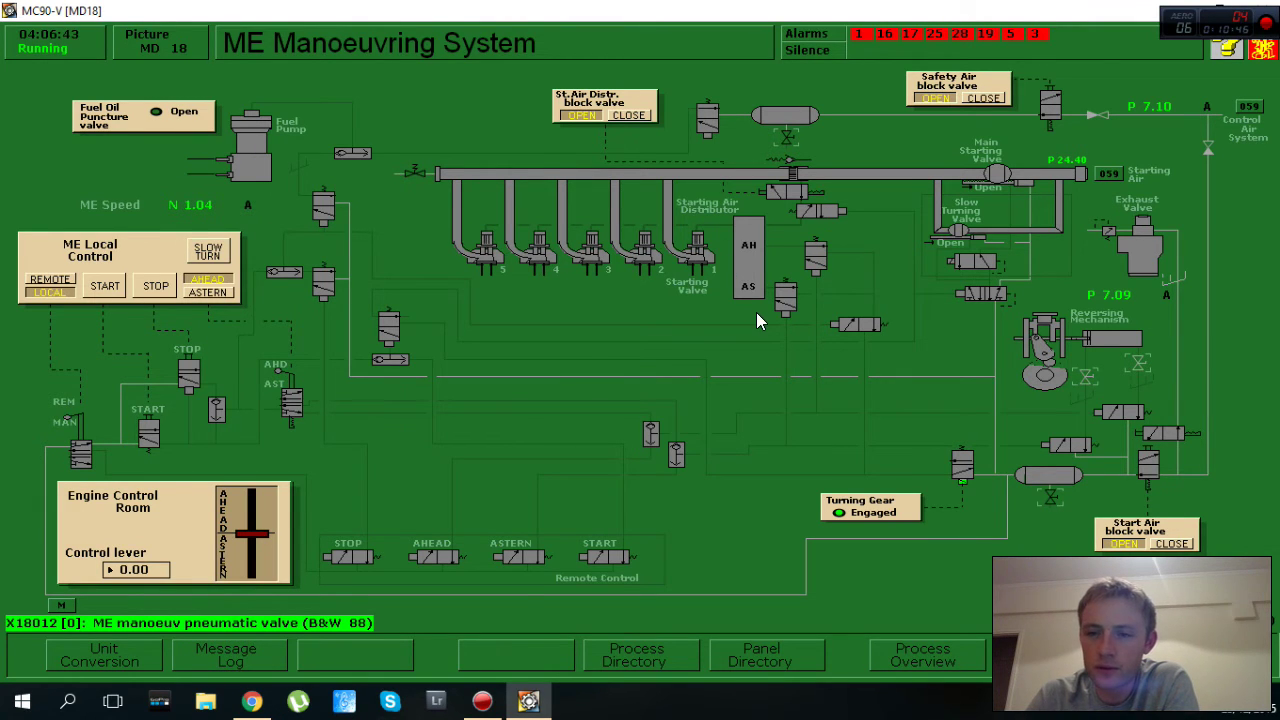
key("Page_Down")
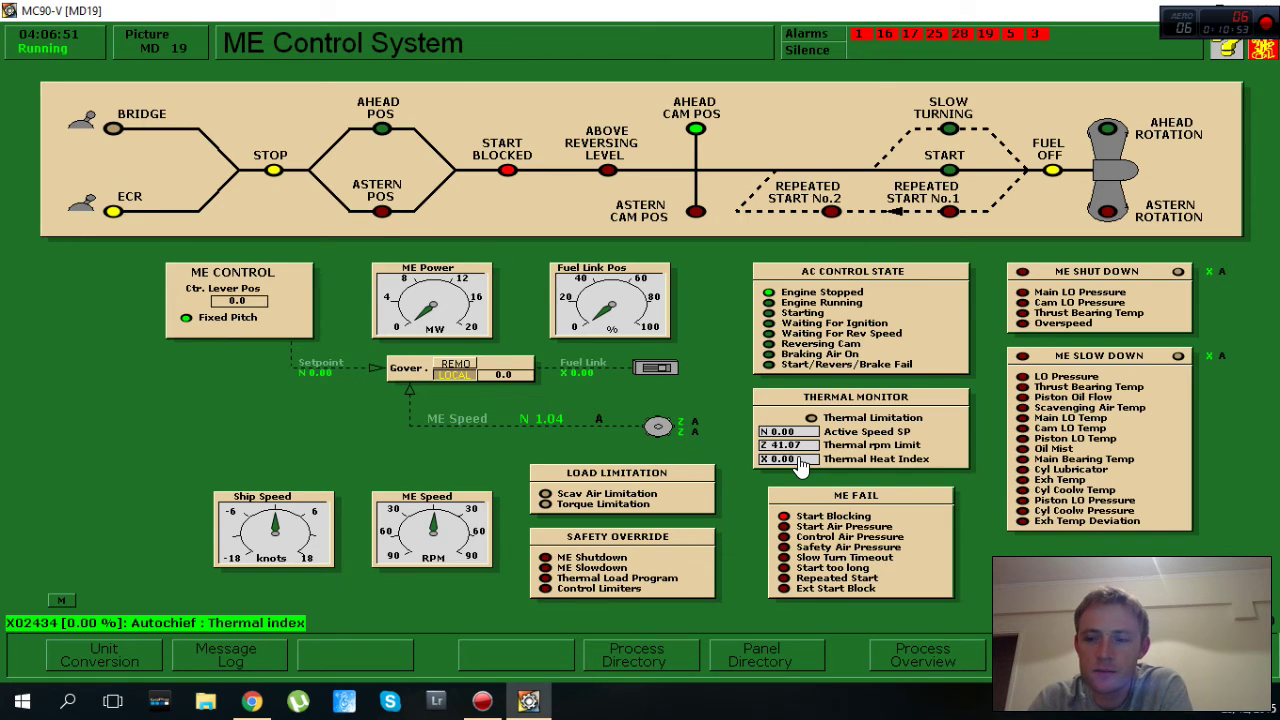
Go from ME Local Control via the Process Directory and ME Manoeuvring System to Start Air System
key("Page_Down")
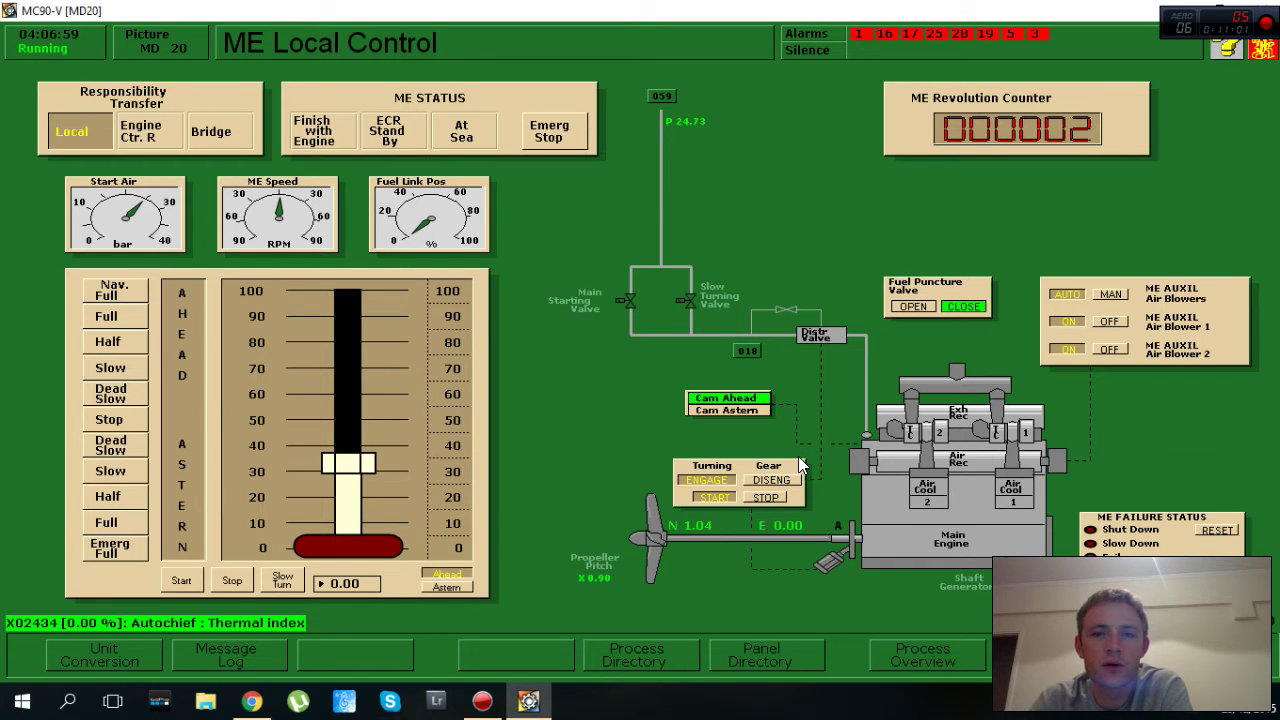
key("Page_Down")
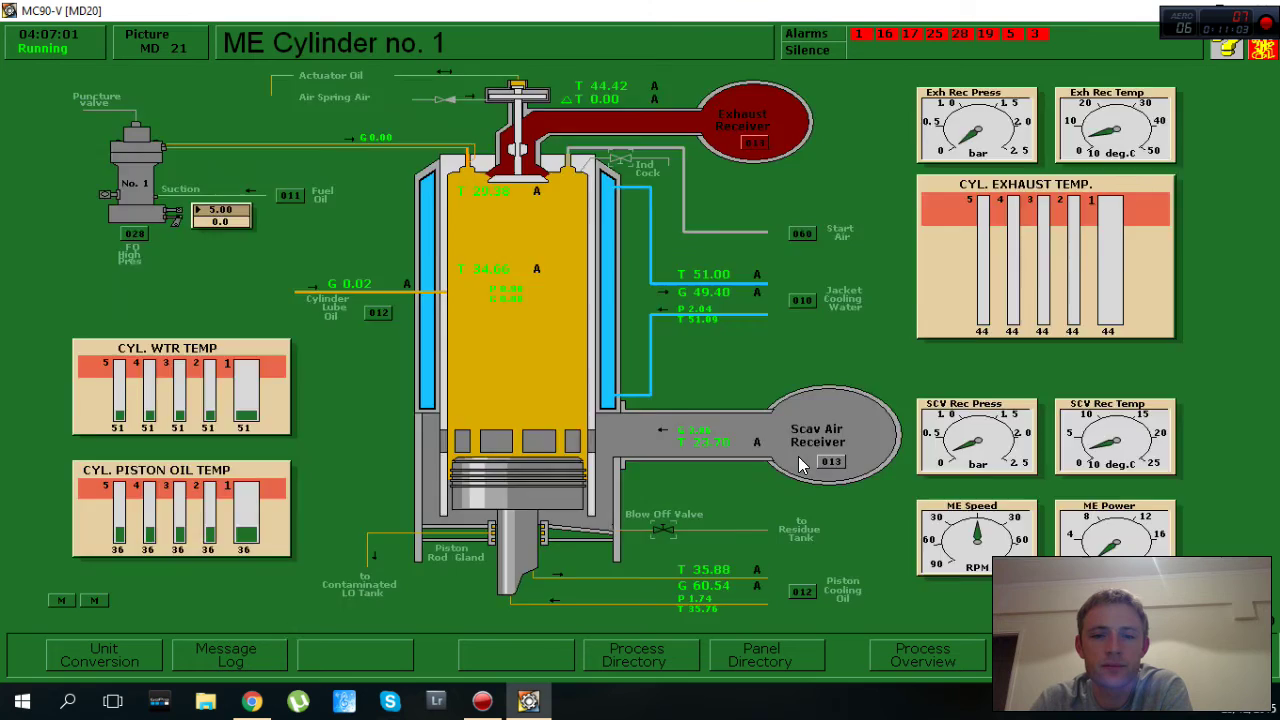
key("Page_Up")
key("Page_Up")
key("Home")
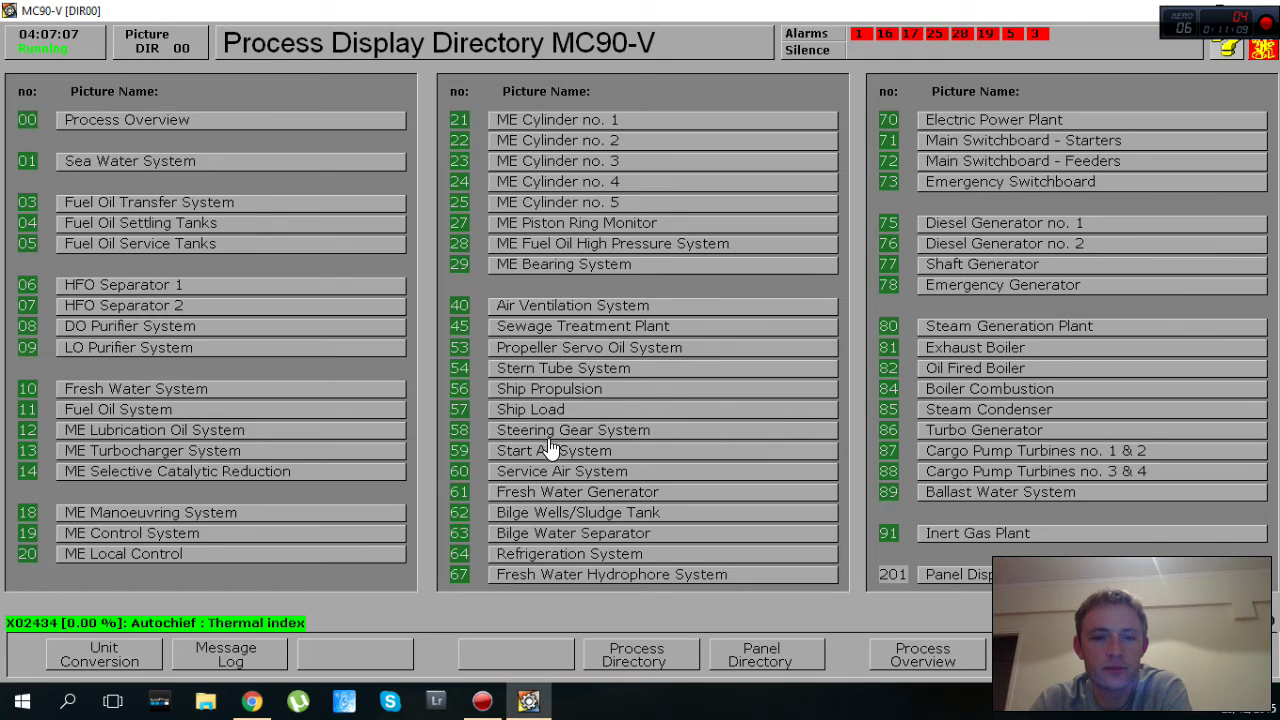
left_click(190, 514)
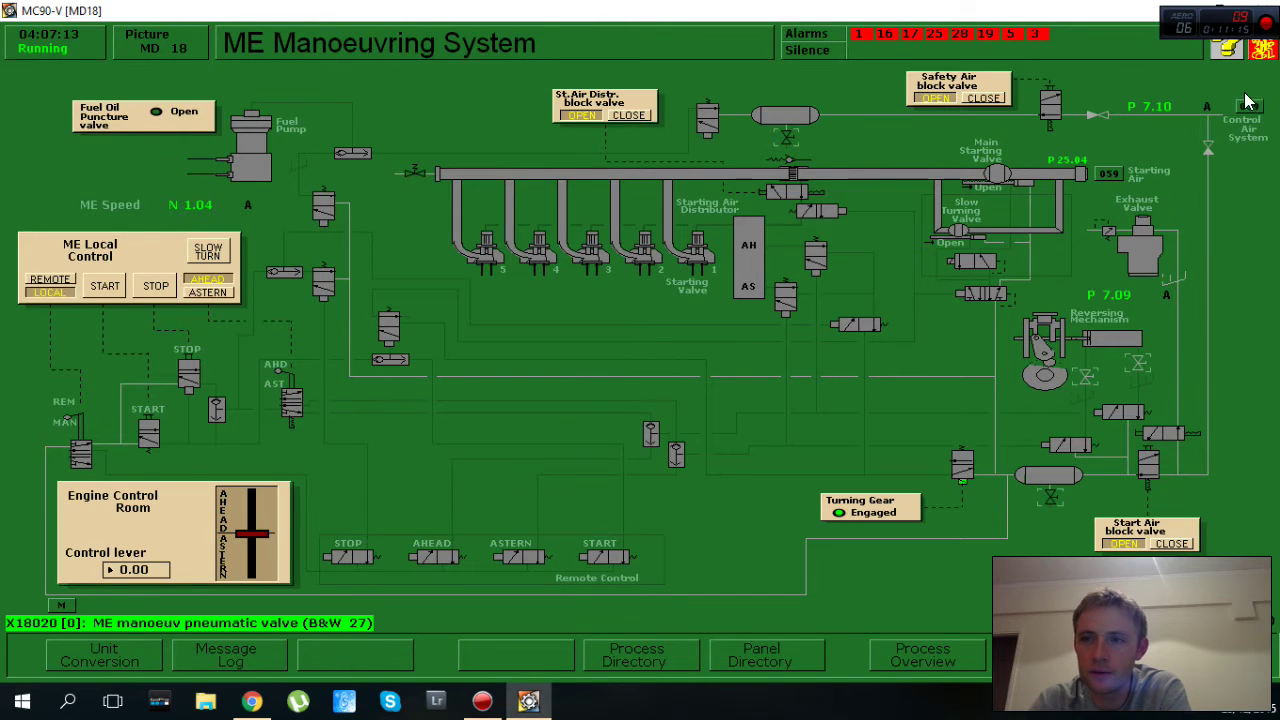
left_click(1260, 120)
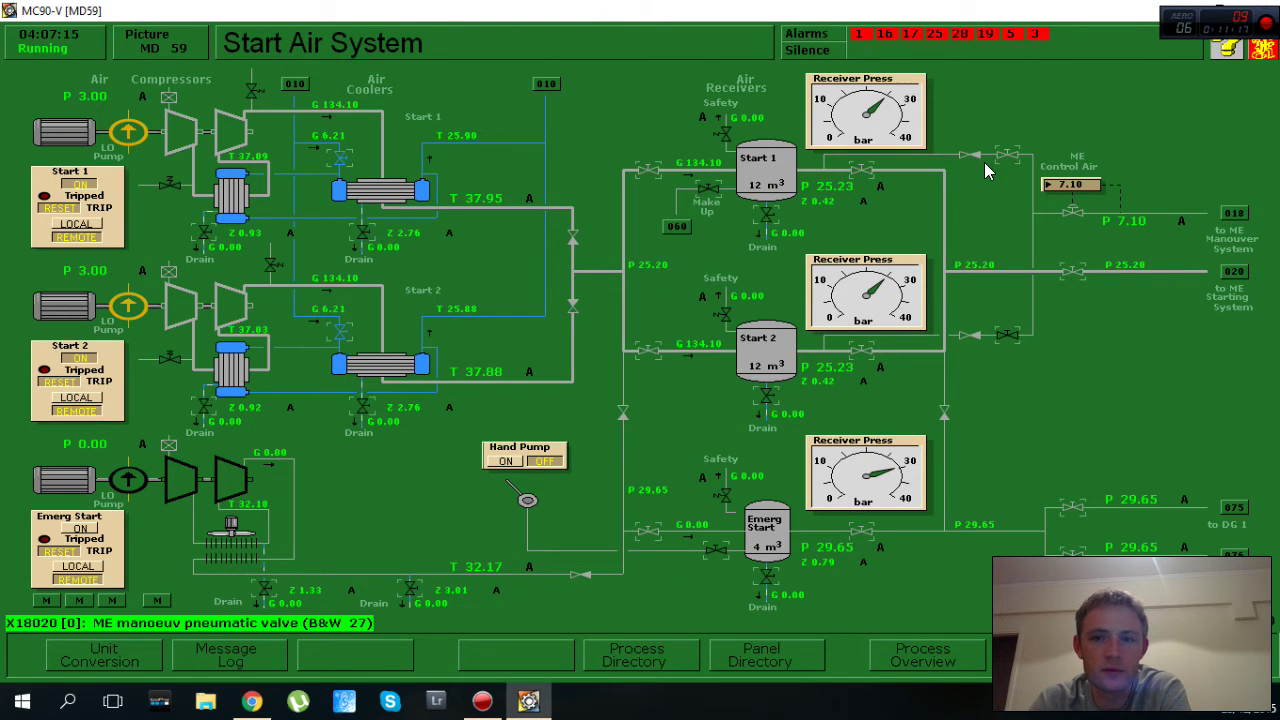
Open and re-close ME control air supply valve 2, then return to ME Local Control
left_click(1015, 343)
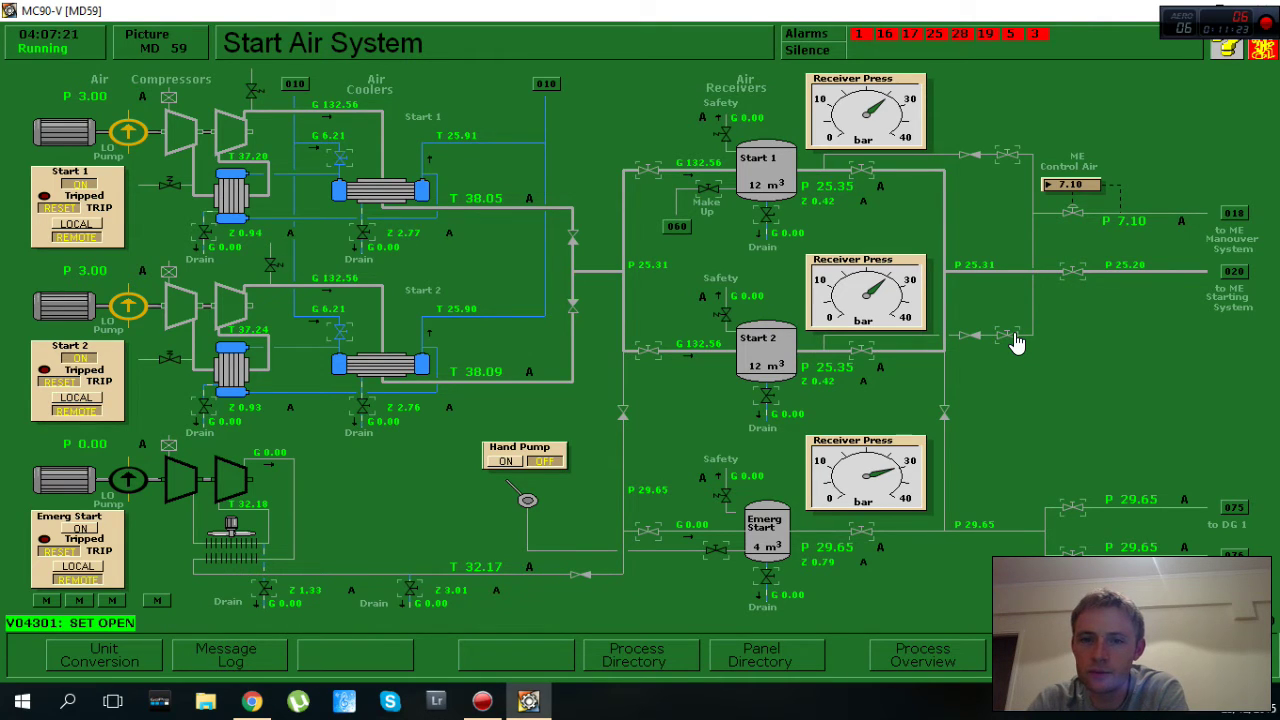
left_click(1014, 340)
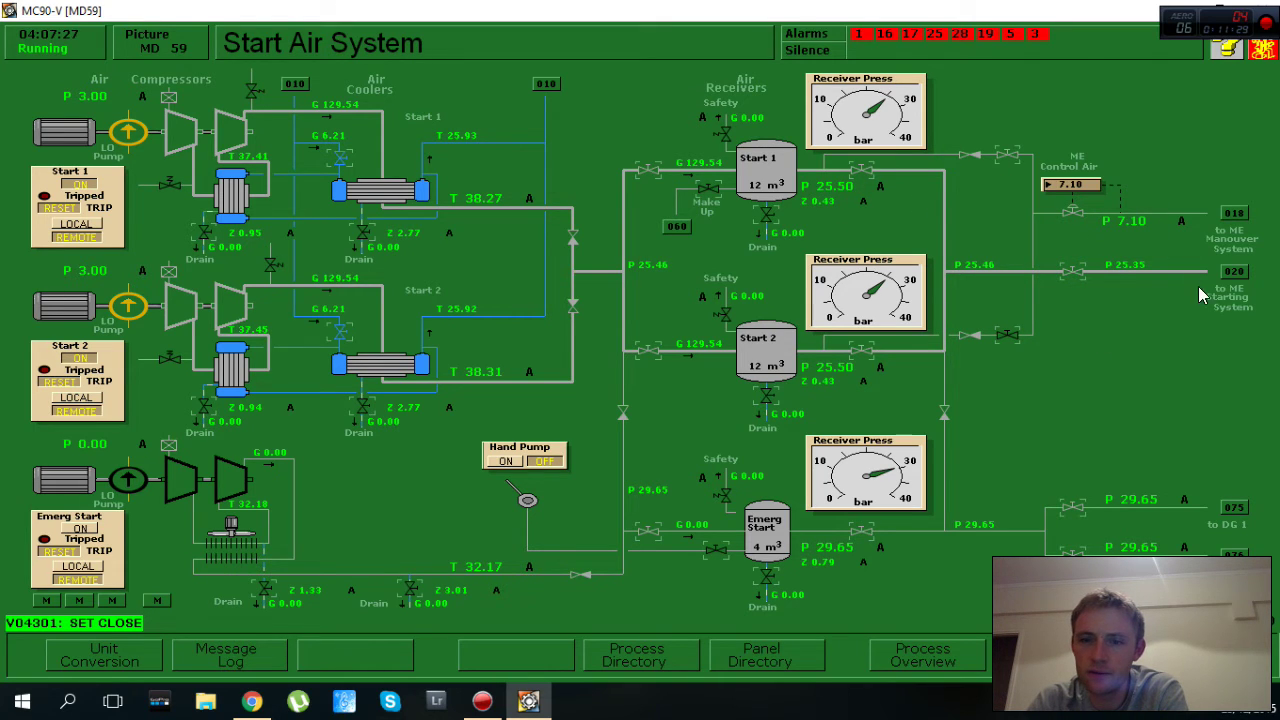
left_click(1232, 225)
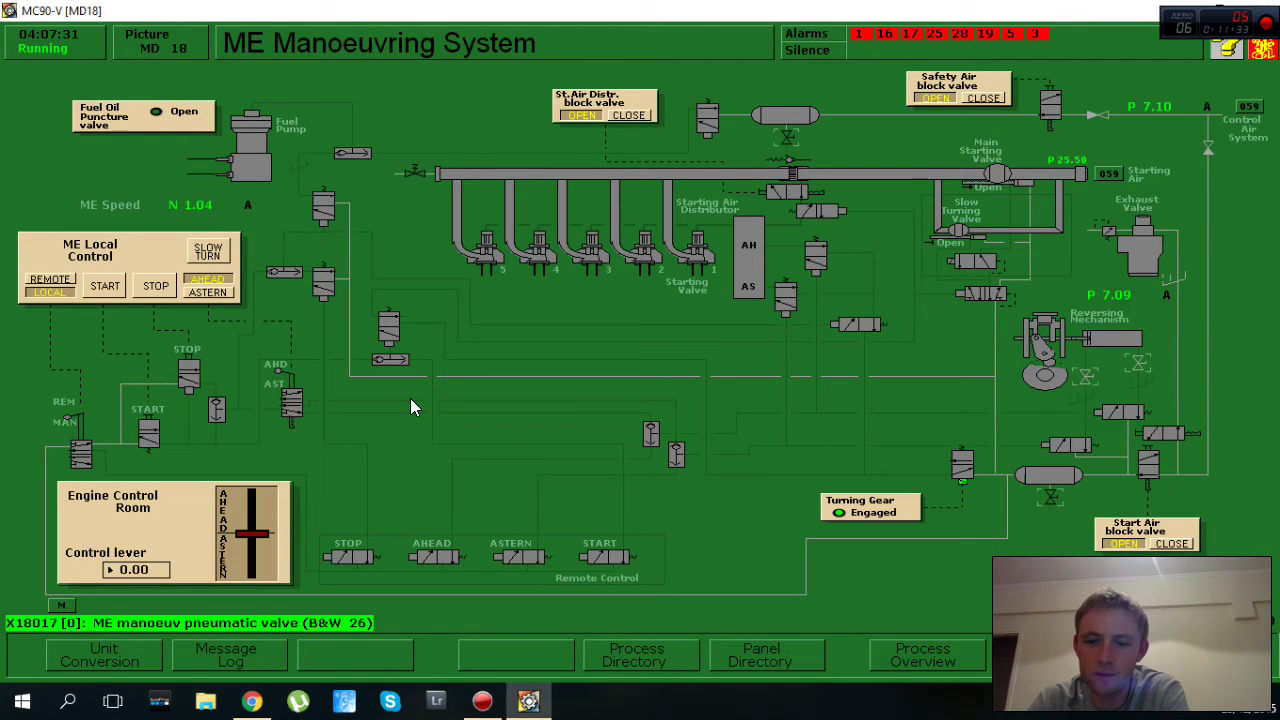
left_click(1108, 173)
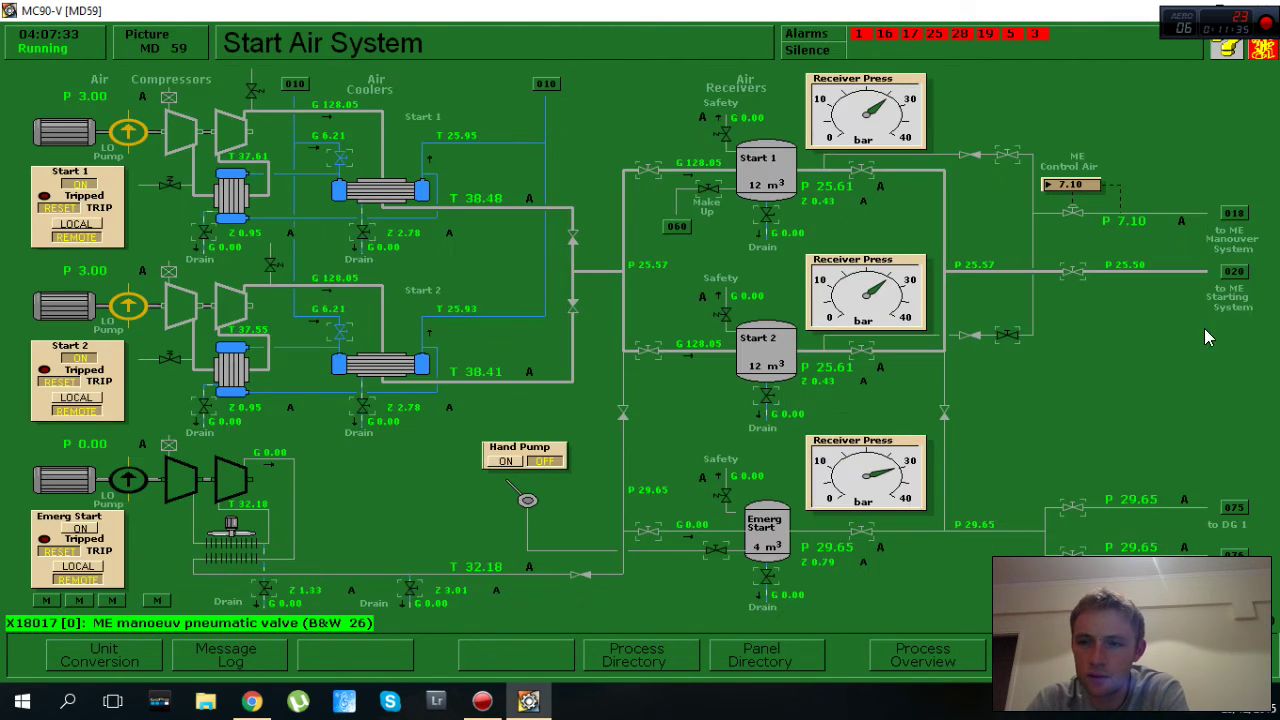
left_click(1230, 272)
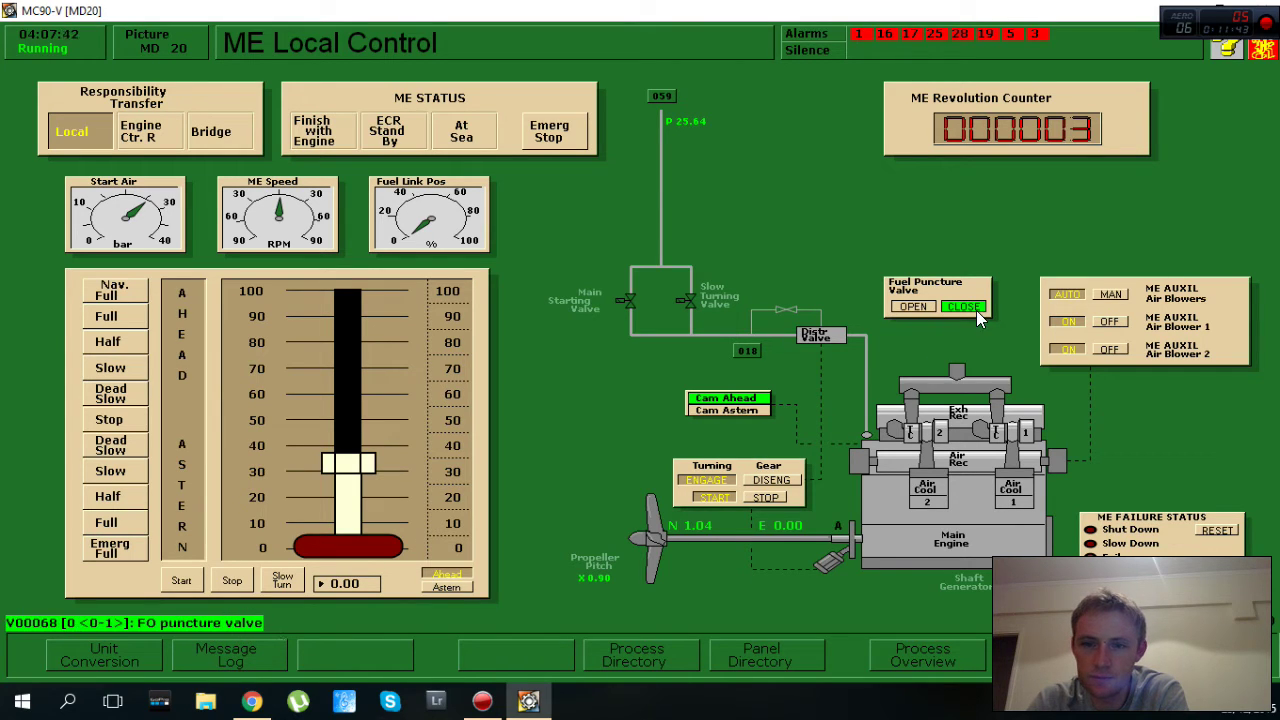
Disengage the turning gear from the main engine
left_click(750, 484)
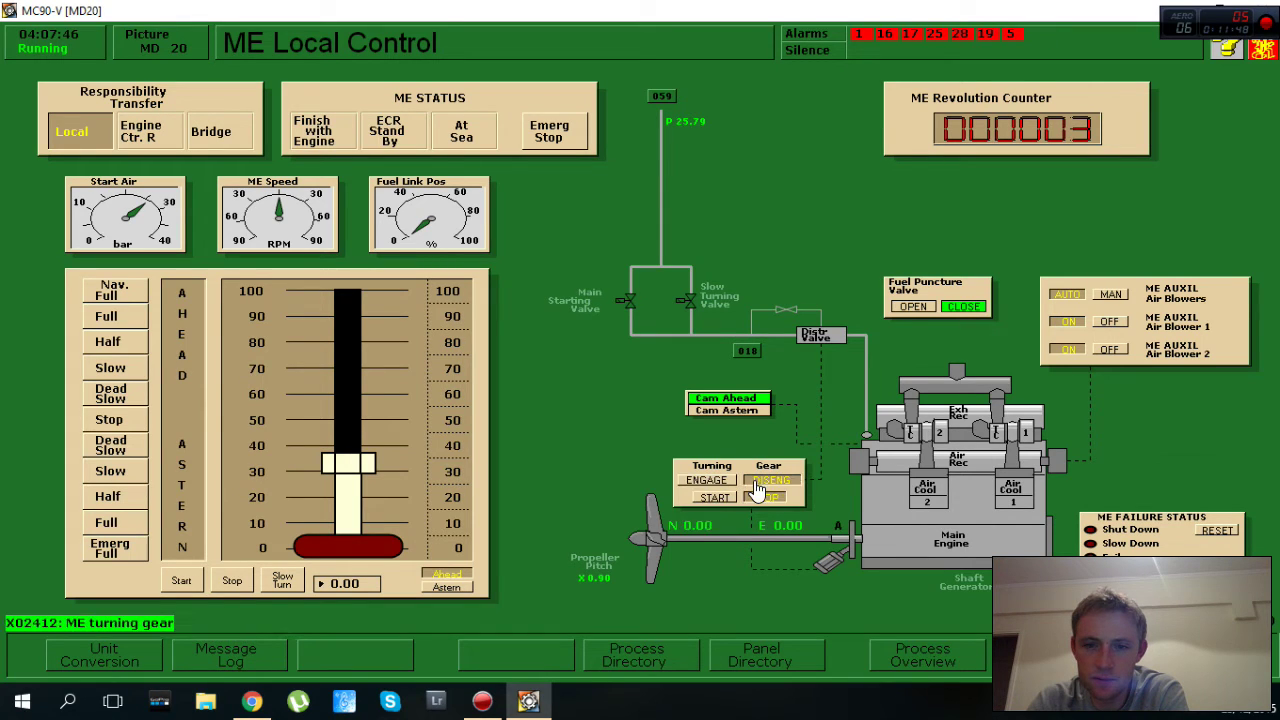
left_click(731, 494)
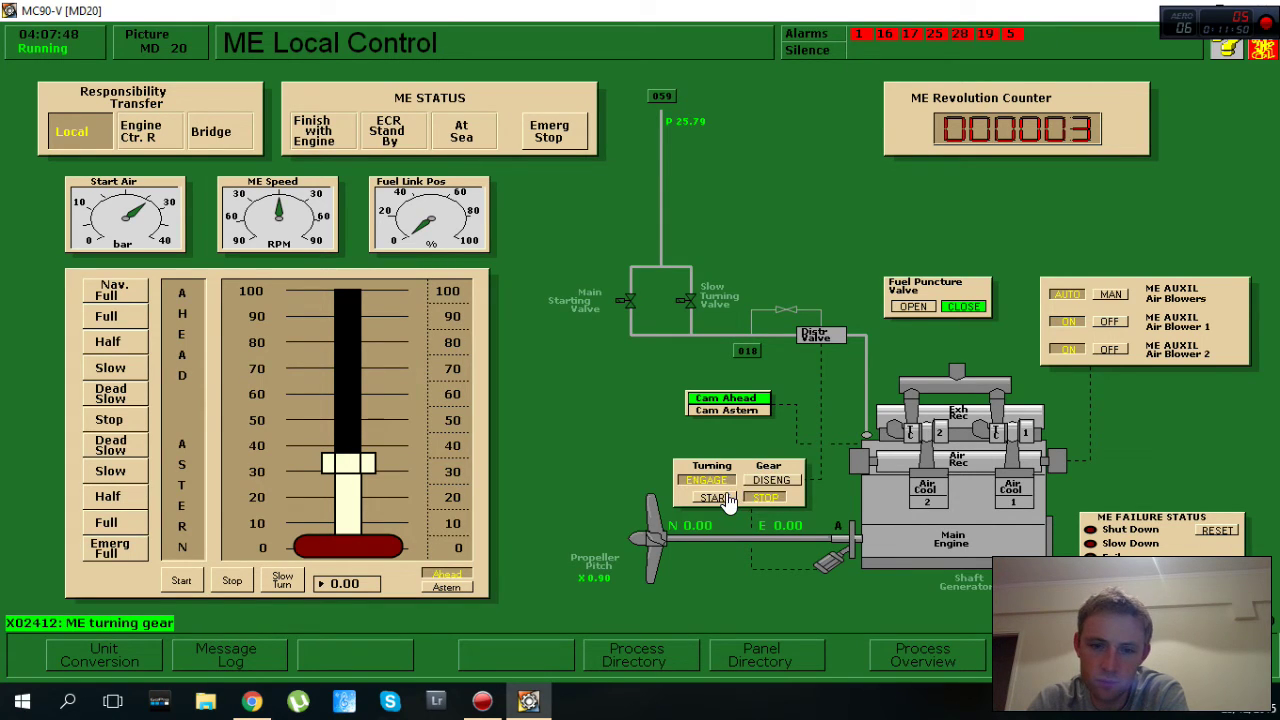
left_click(765, 498)
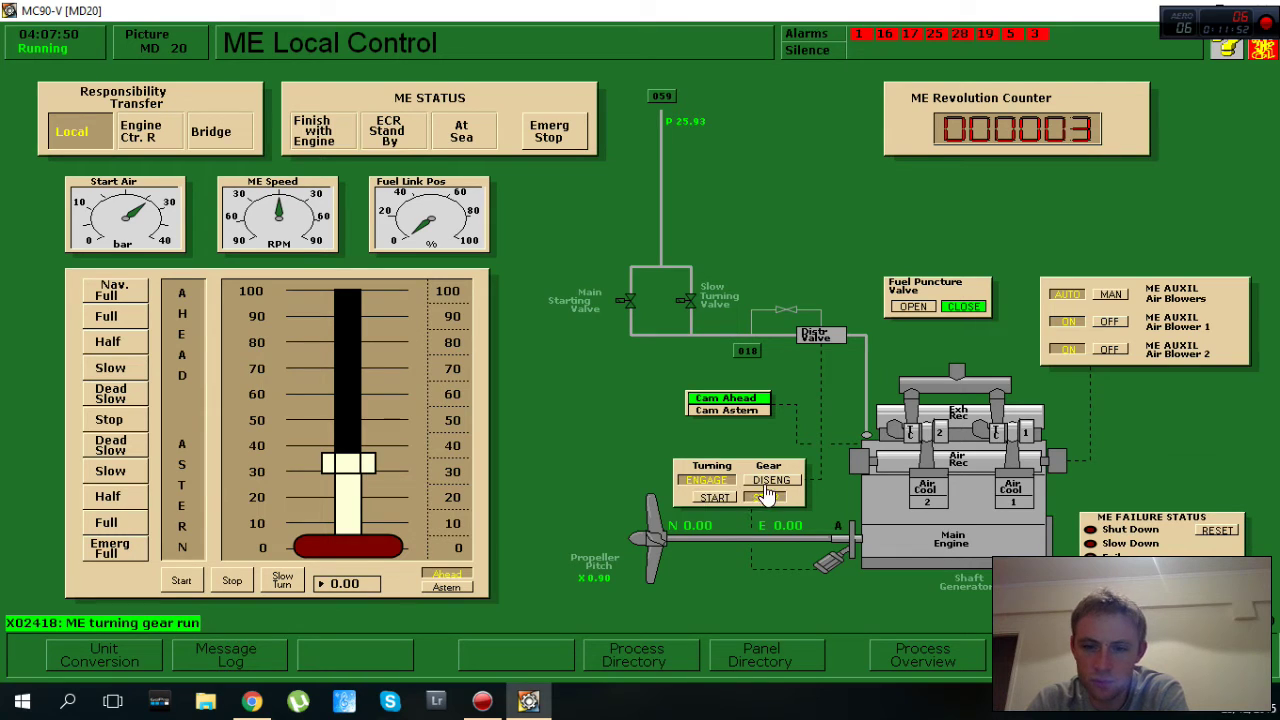
Acknowledge the Autochief Fail alarm, reset Autochief slow-down and shut-down, and show the Process Display Directory
left_click(1043, 35)
left_click(725, 185)
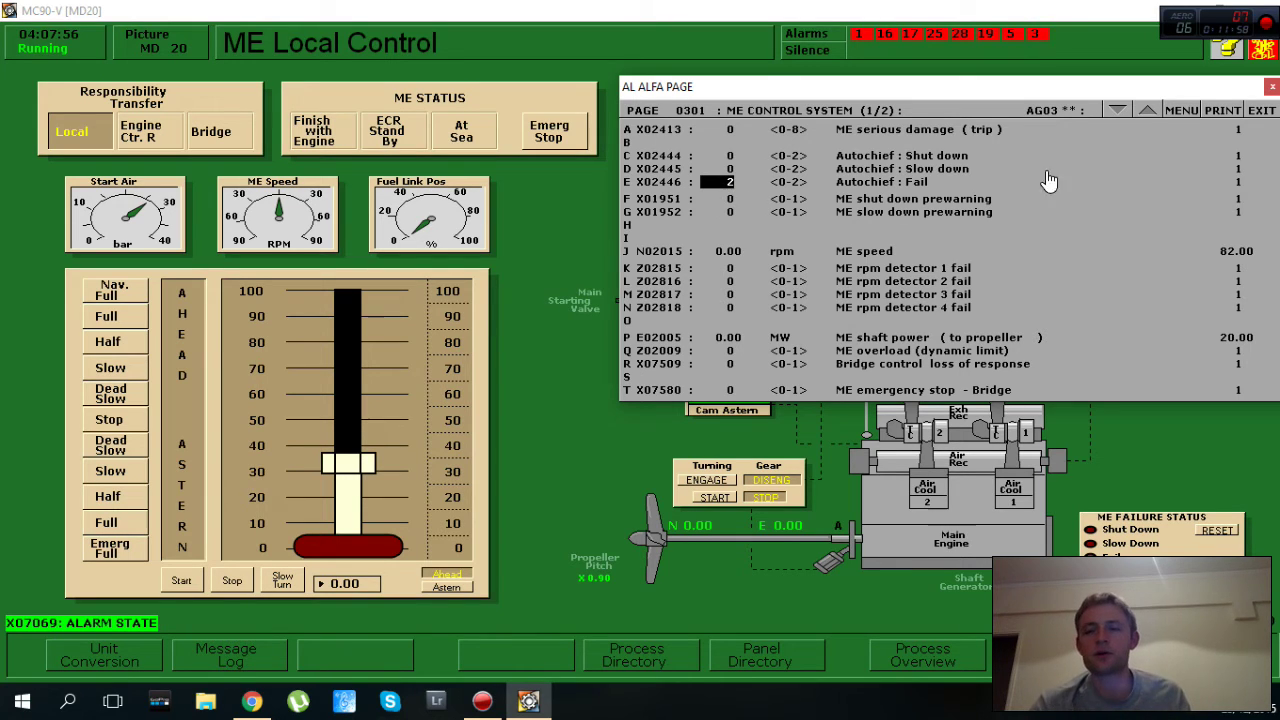
left_click(1271, 88)
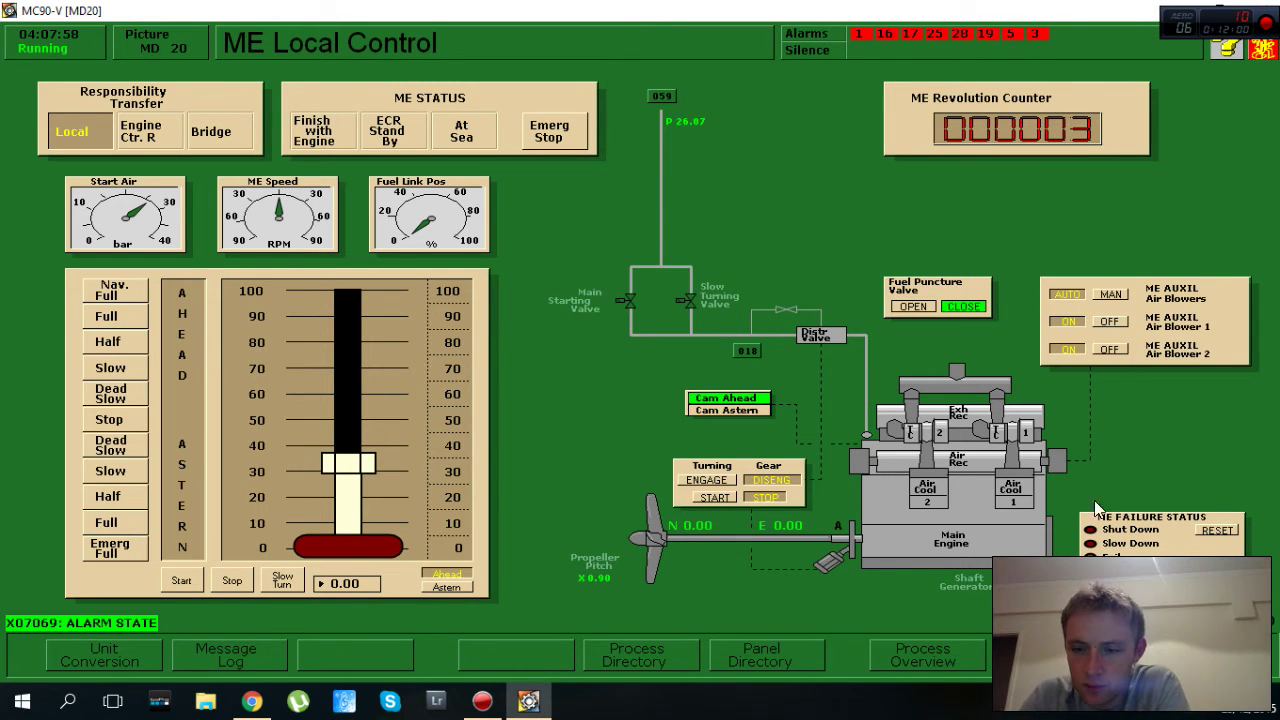
left_click(1215, 533)
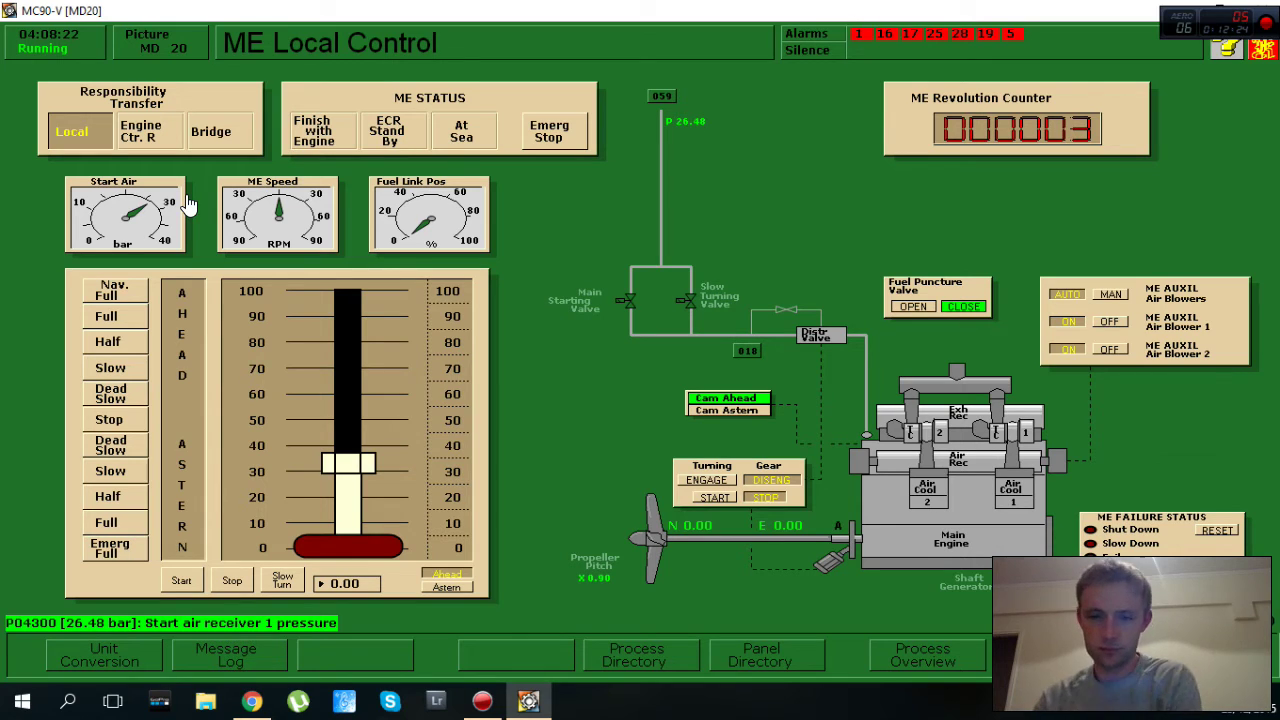
left_click(260, 185)
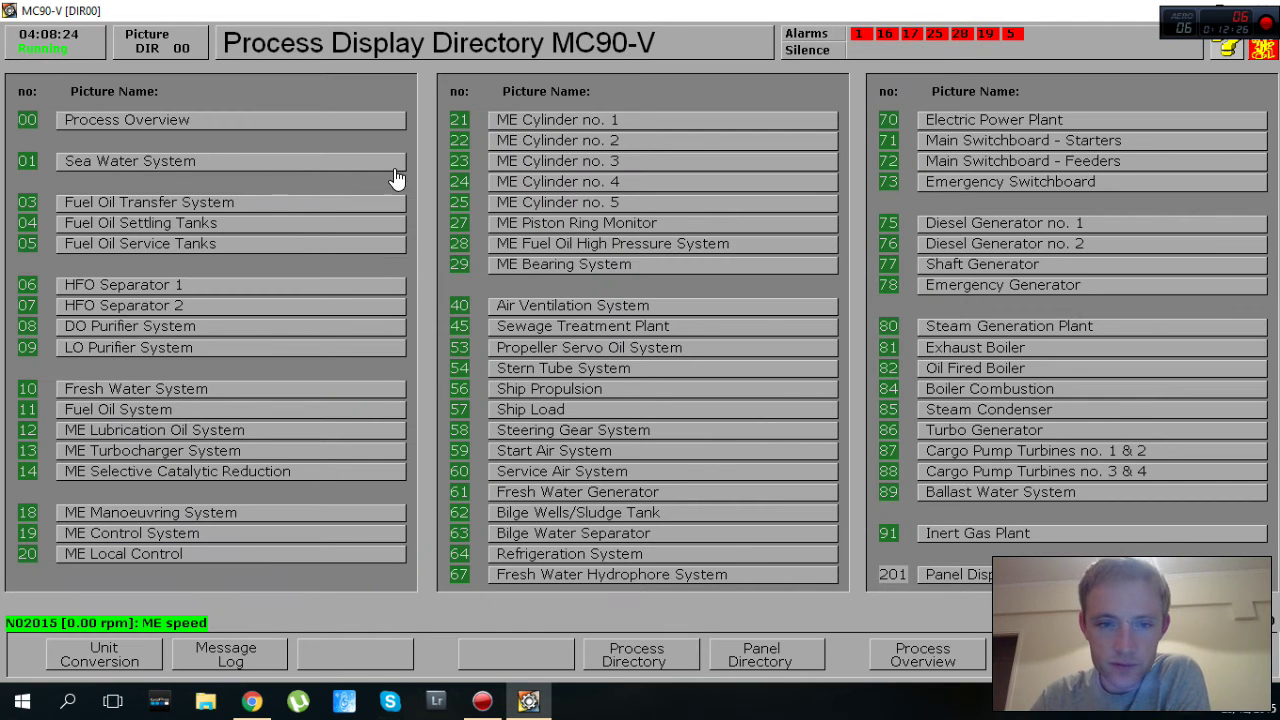
On the ME Manoeuvring System page, blow the engine through on starting air at slow turn, then stop it
left_click(190, 512)
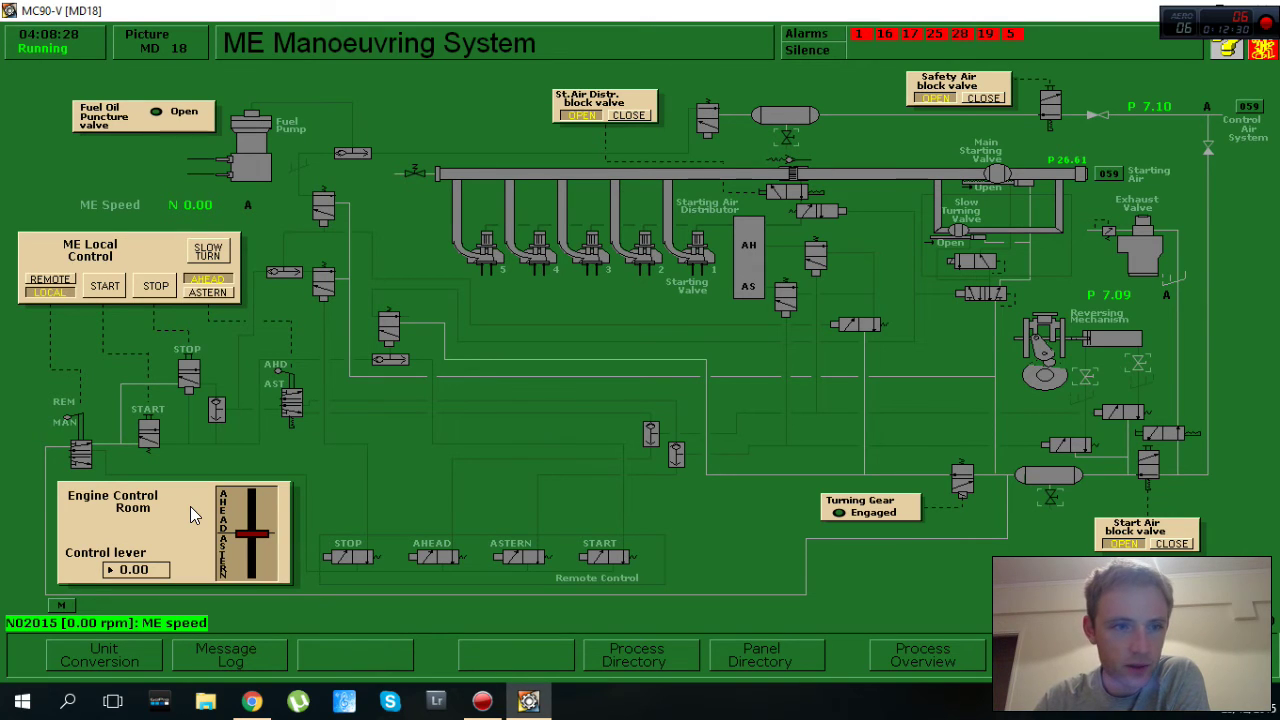
left_click(212, 254)
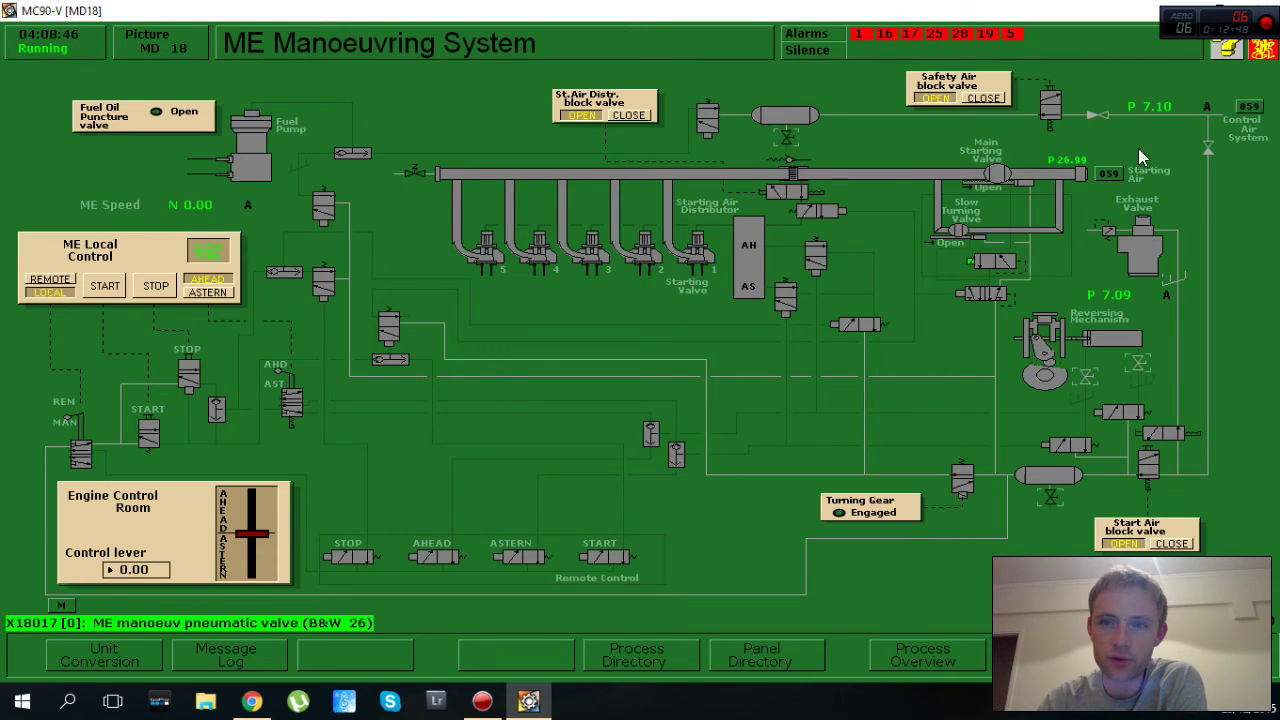
left_click(210, 255)
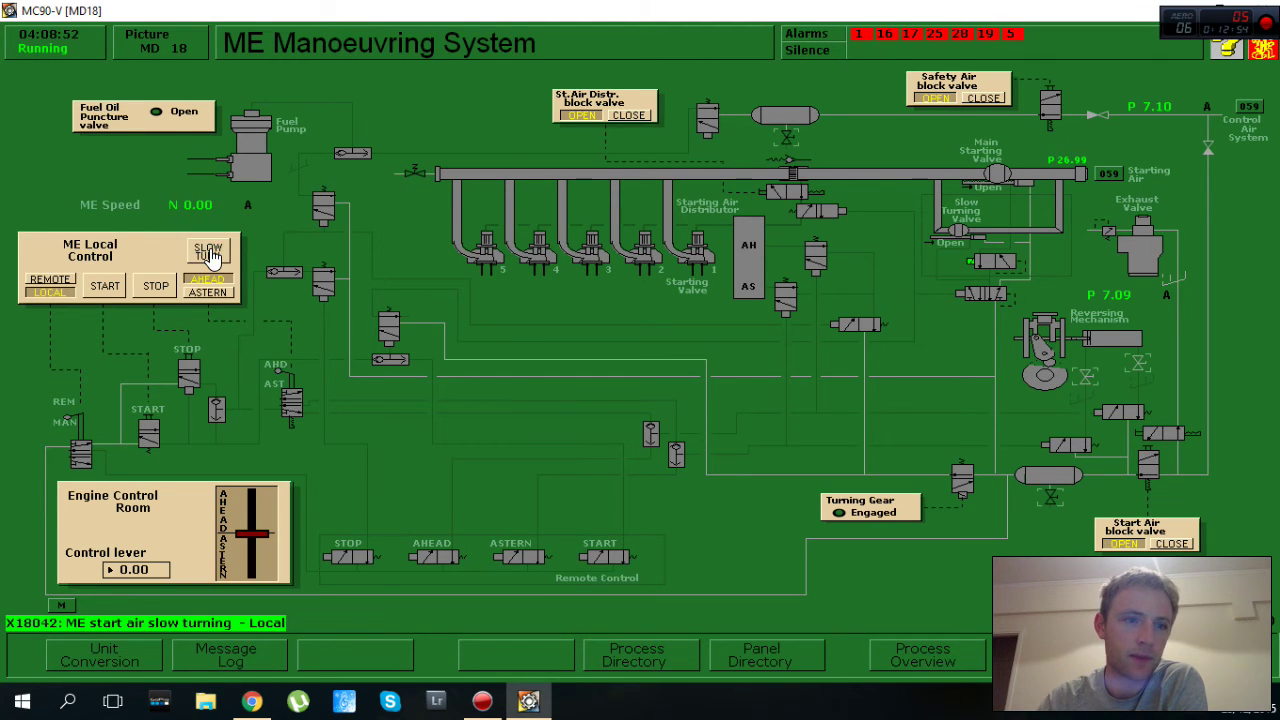
left_click(112, 287)
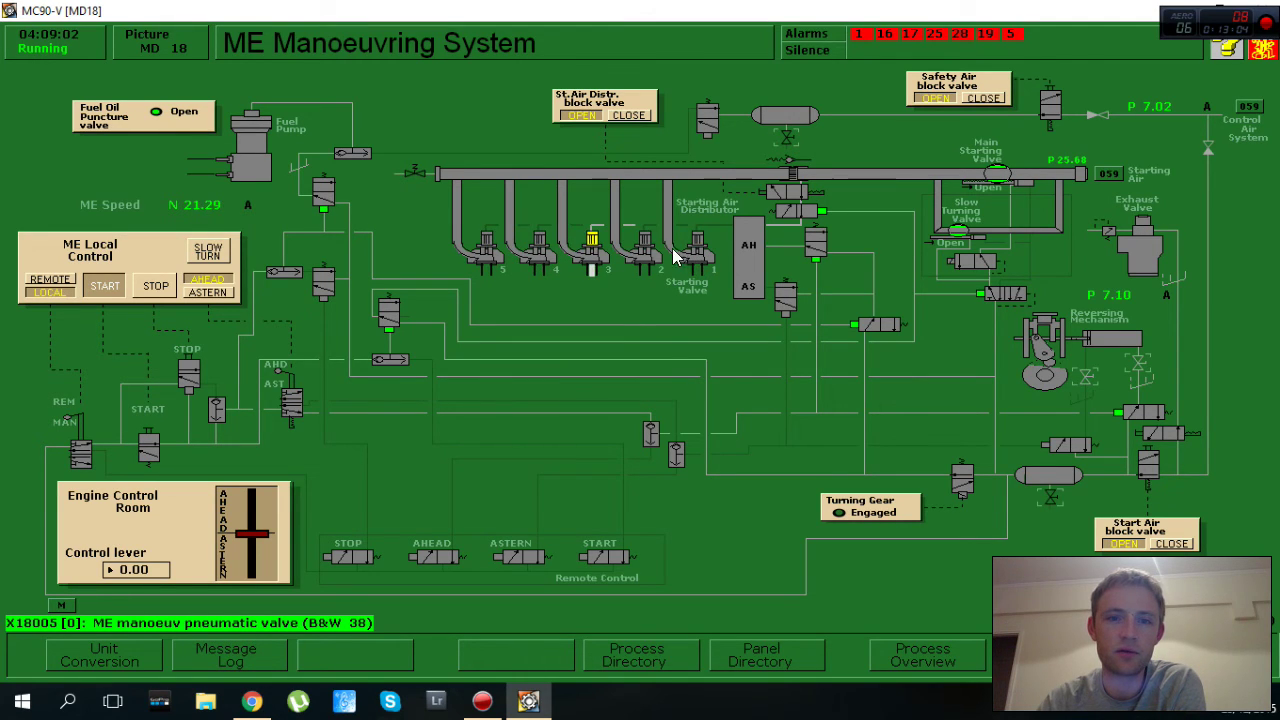
left_click(155, 287)
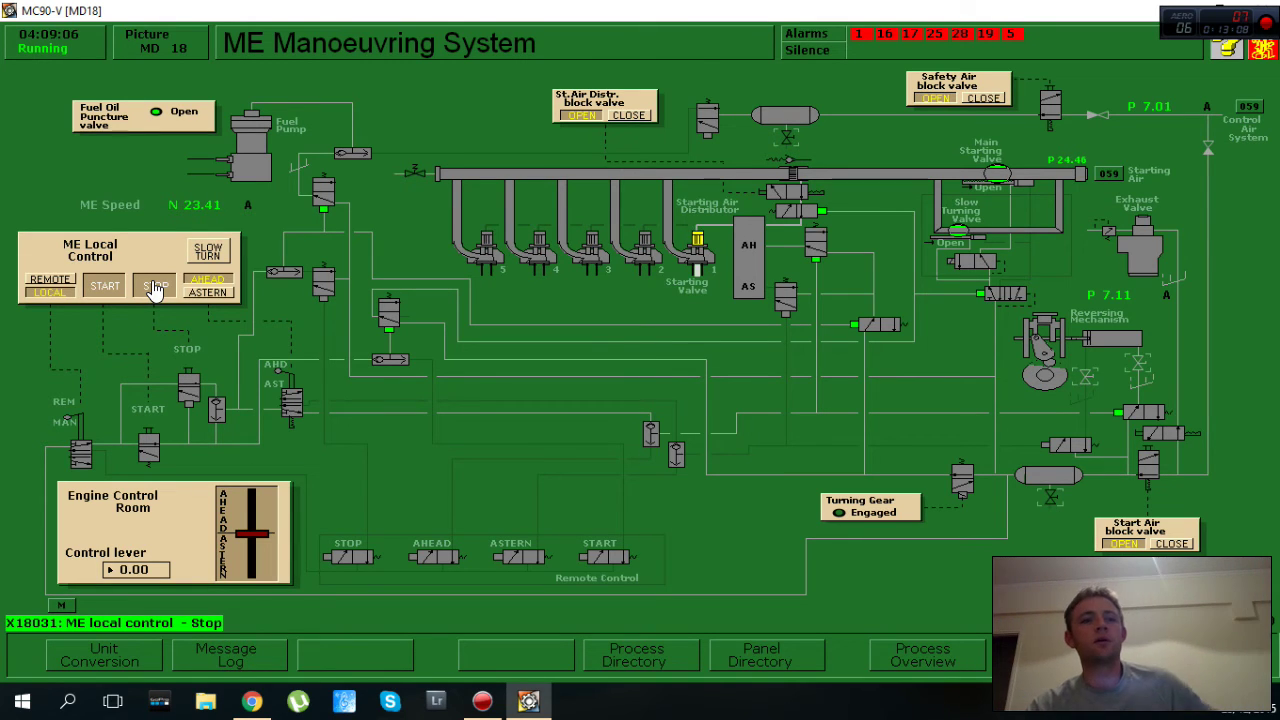
left_click(108, 289)
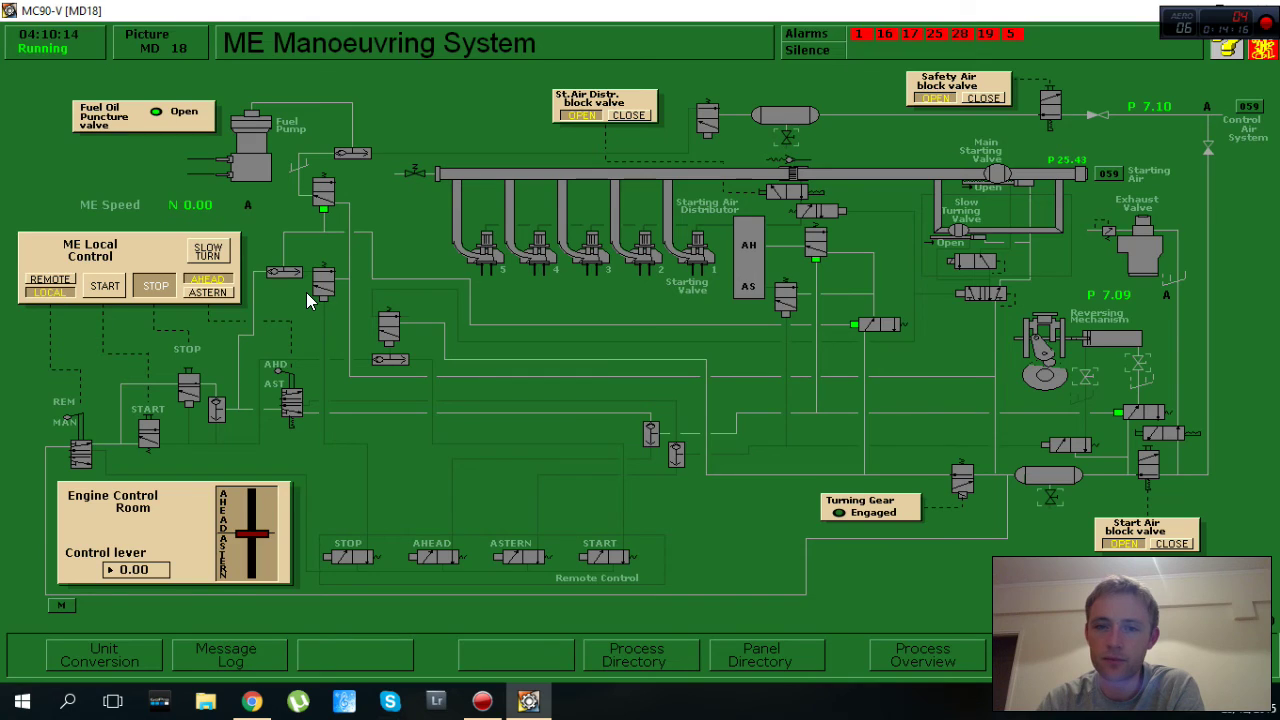
key("F5")
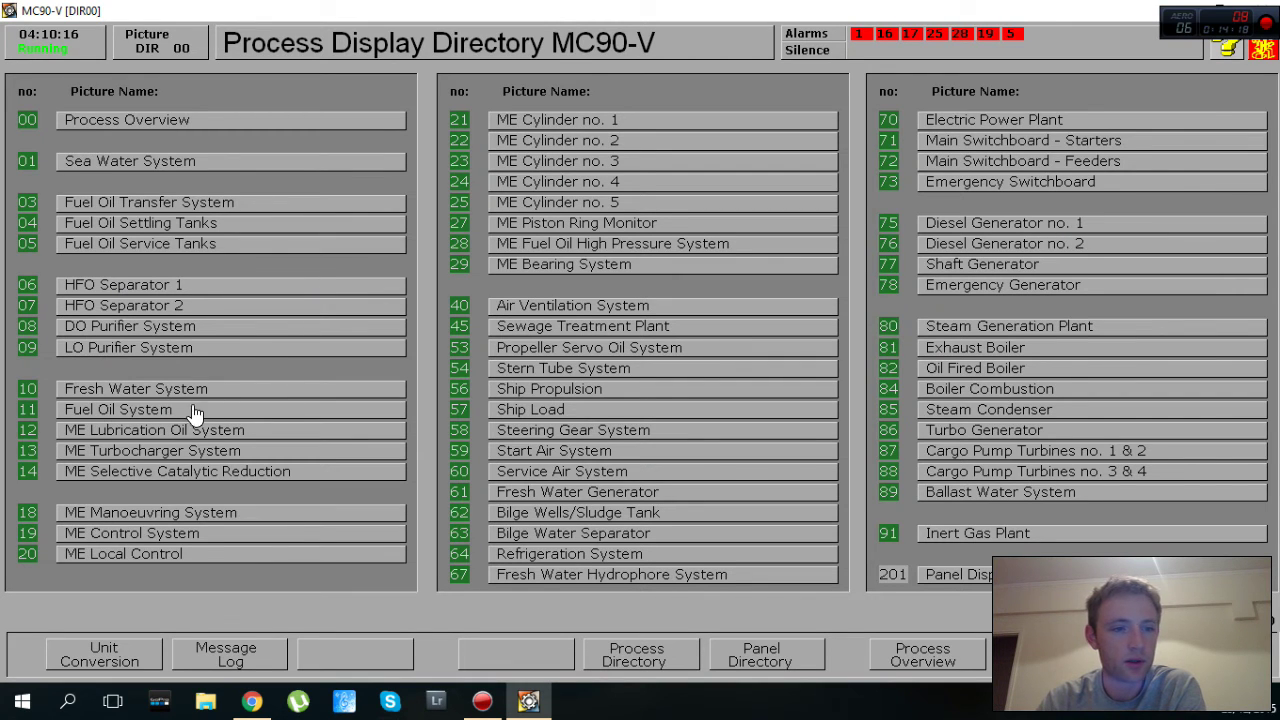
On ME Turbocharger System, open the scavenge receiver drain and set both air coolers' LTFW valves to 80%
left_click(156, 452)
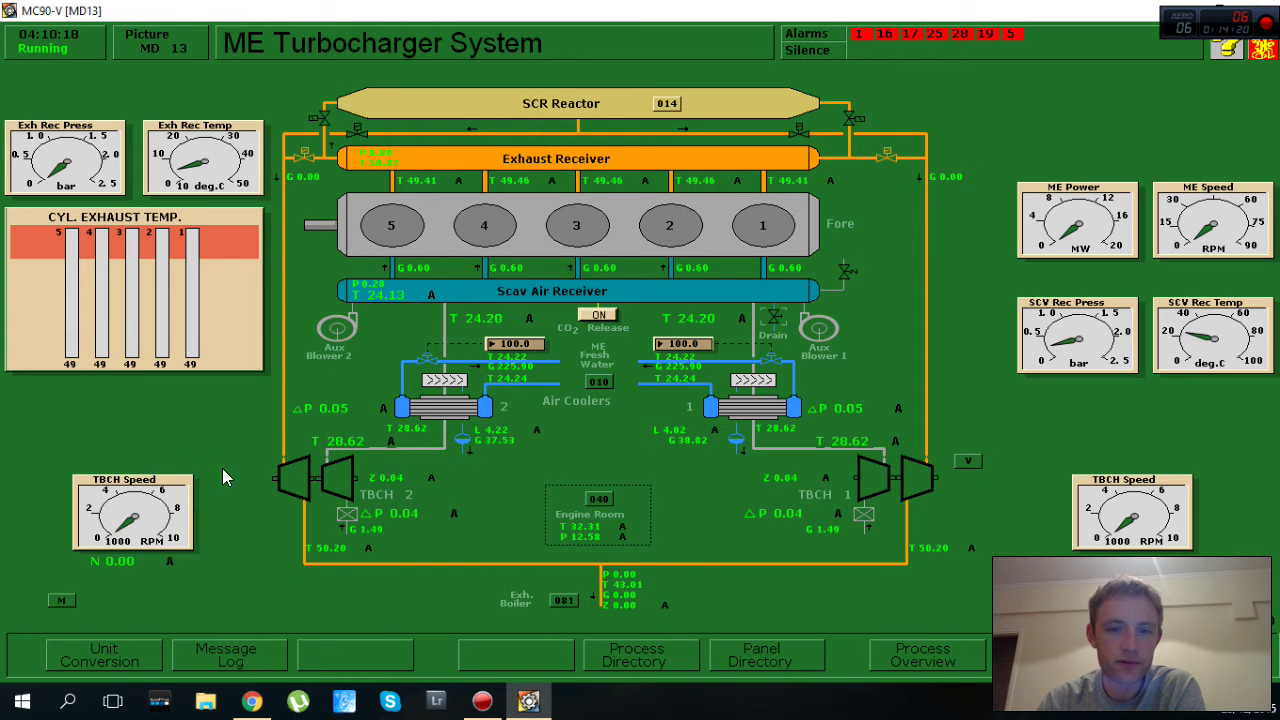
left_click(777, 325)
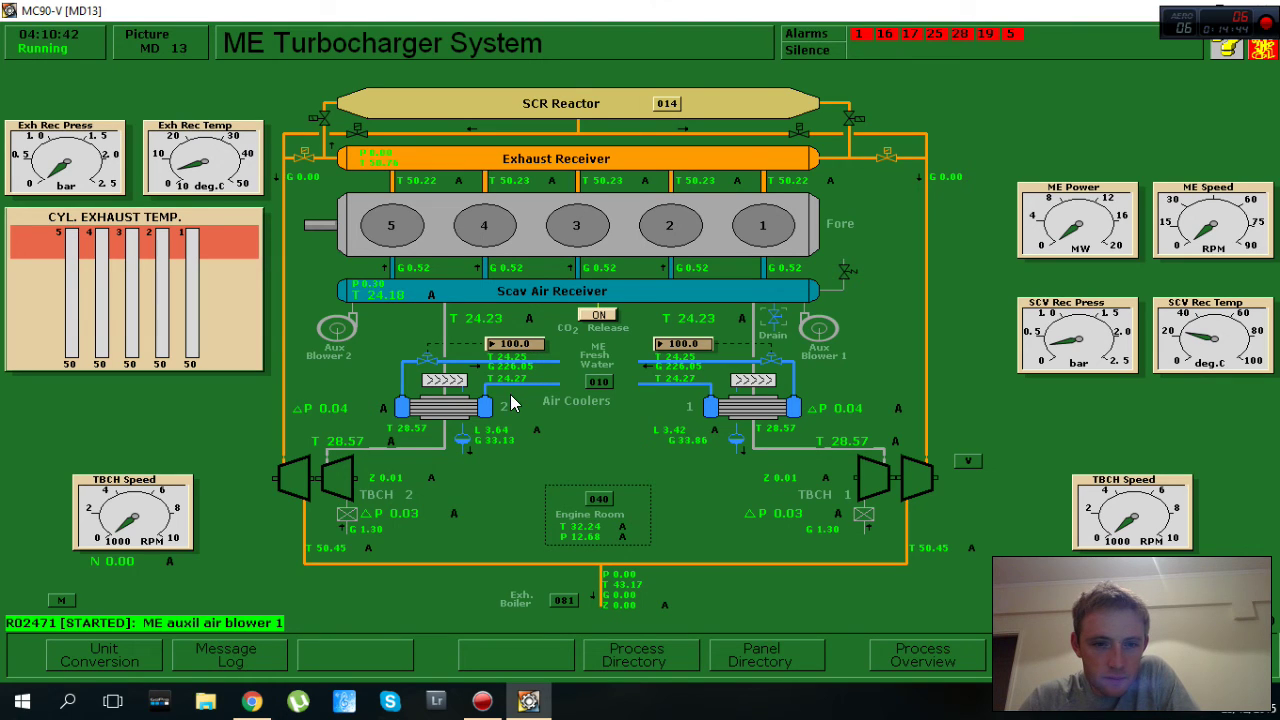
left_click(510, 346)
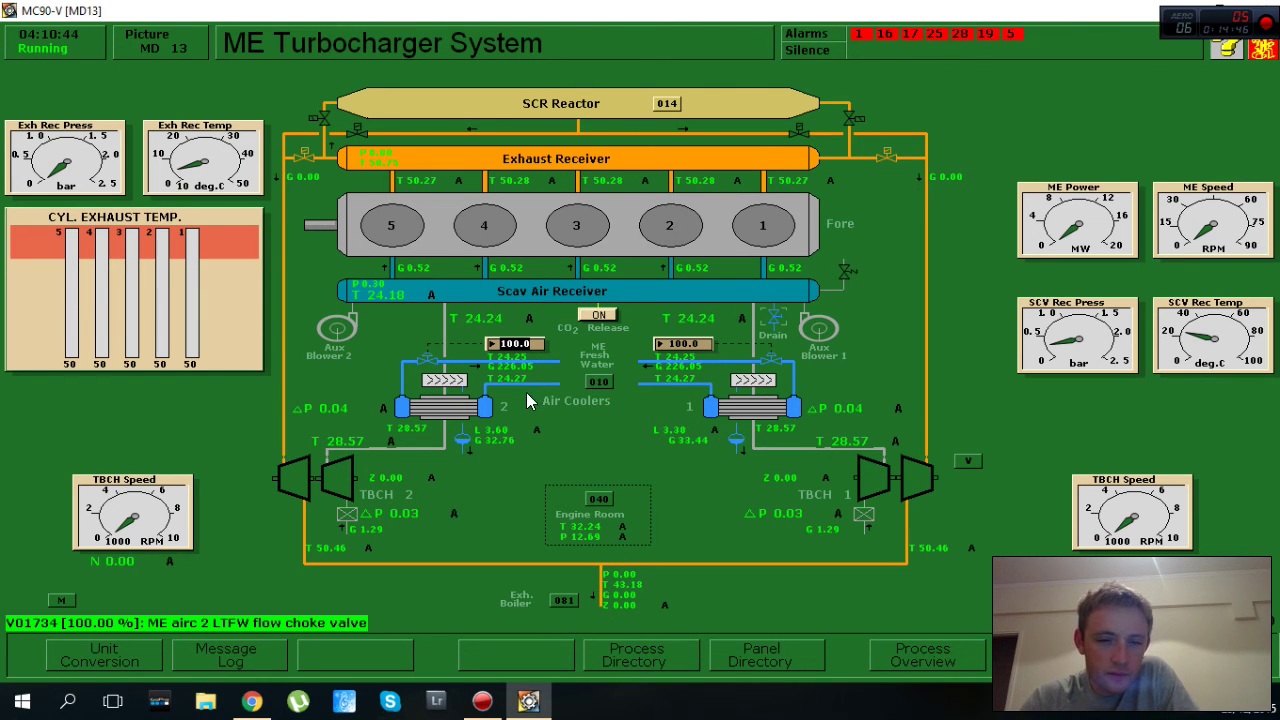
type("80")
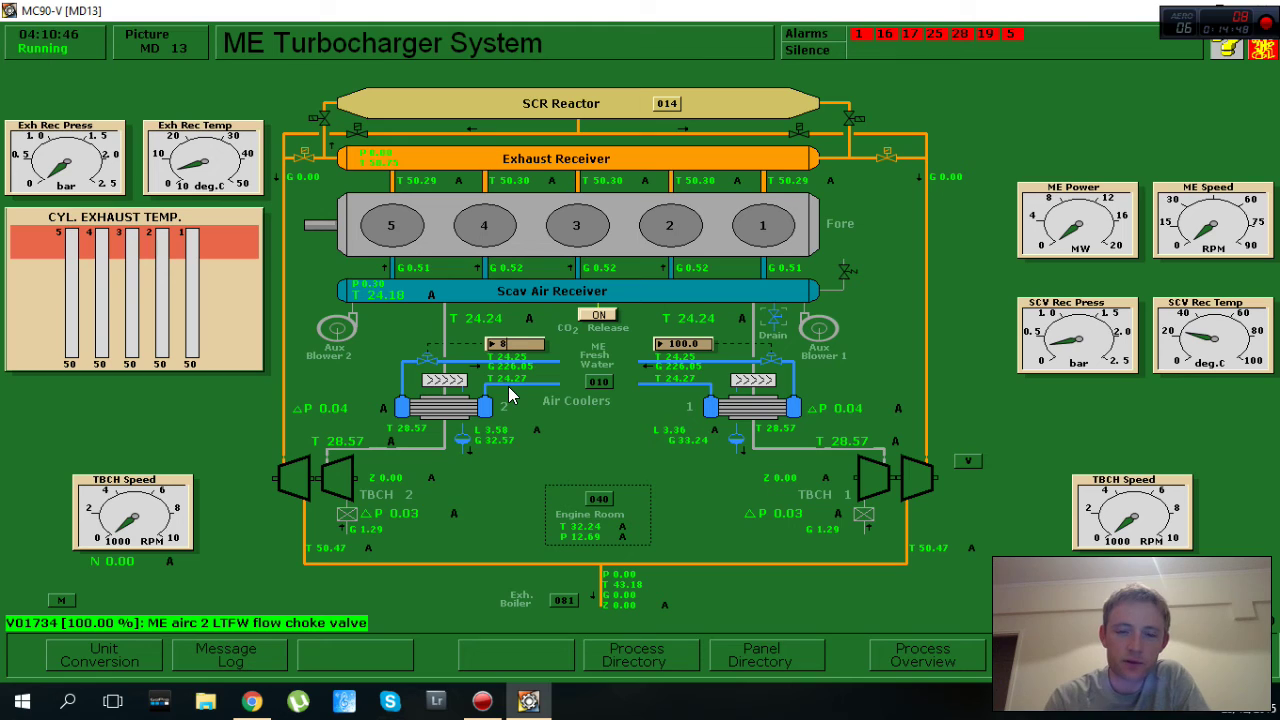
key("Return")
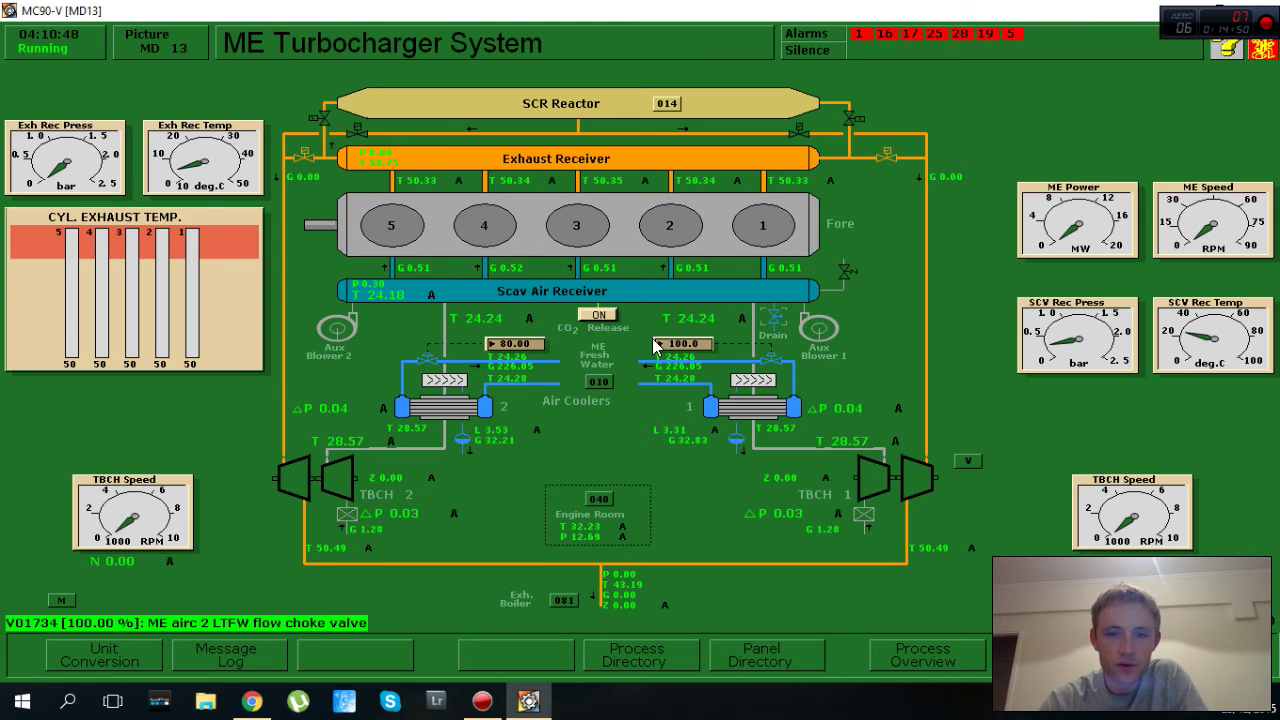
left_click(656, 345)
type("80")
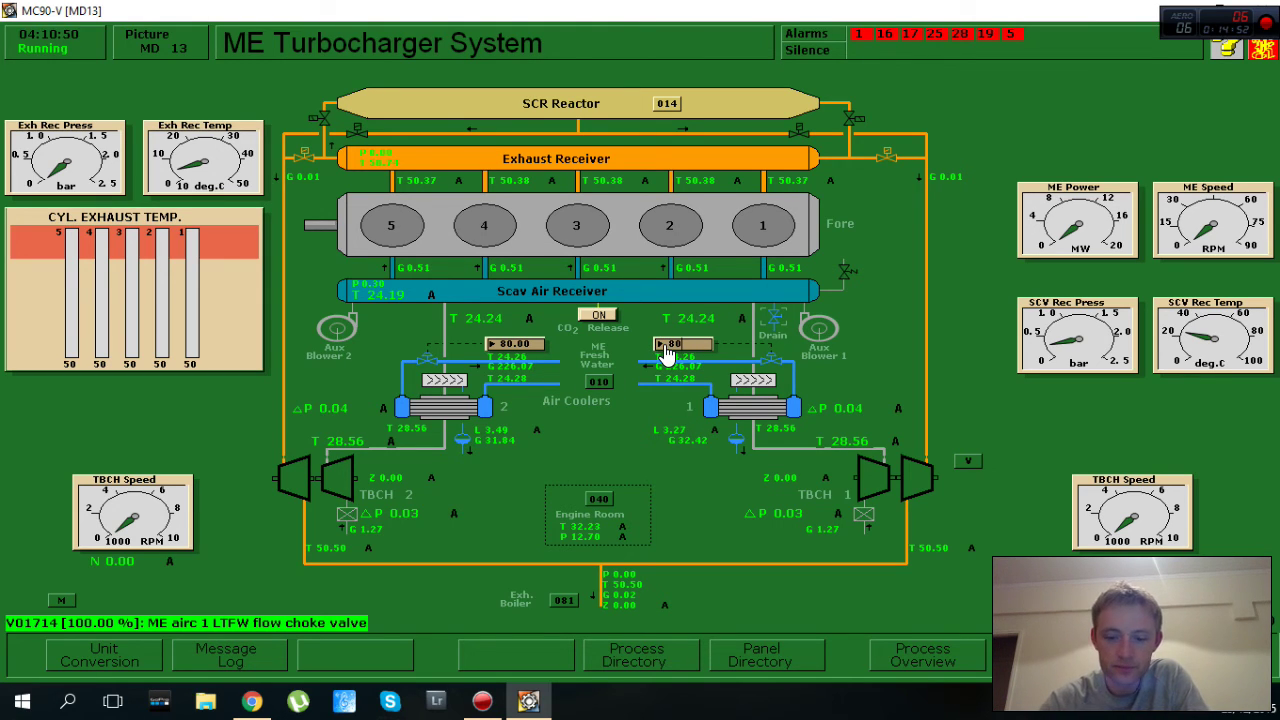
key("Return")
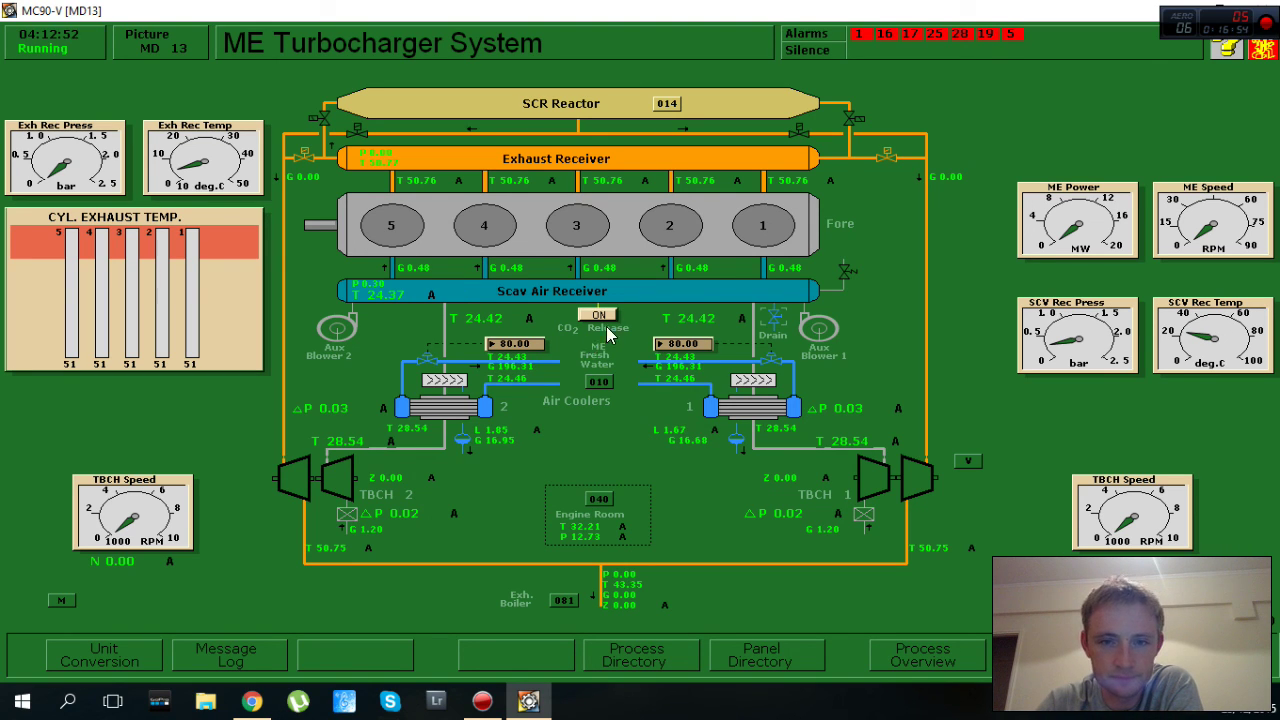
Check cylinder 5 and 3 air flows, scavenge drain status and air receiver temperature, then press F5 for the directory
left_click(405, 275)
left_click(780, 320)
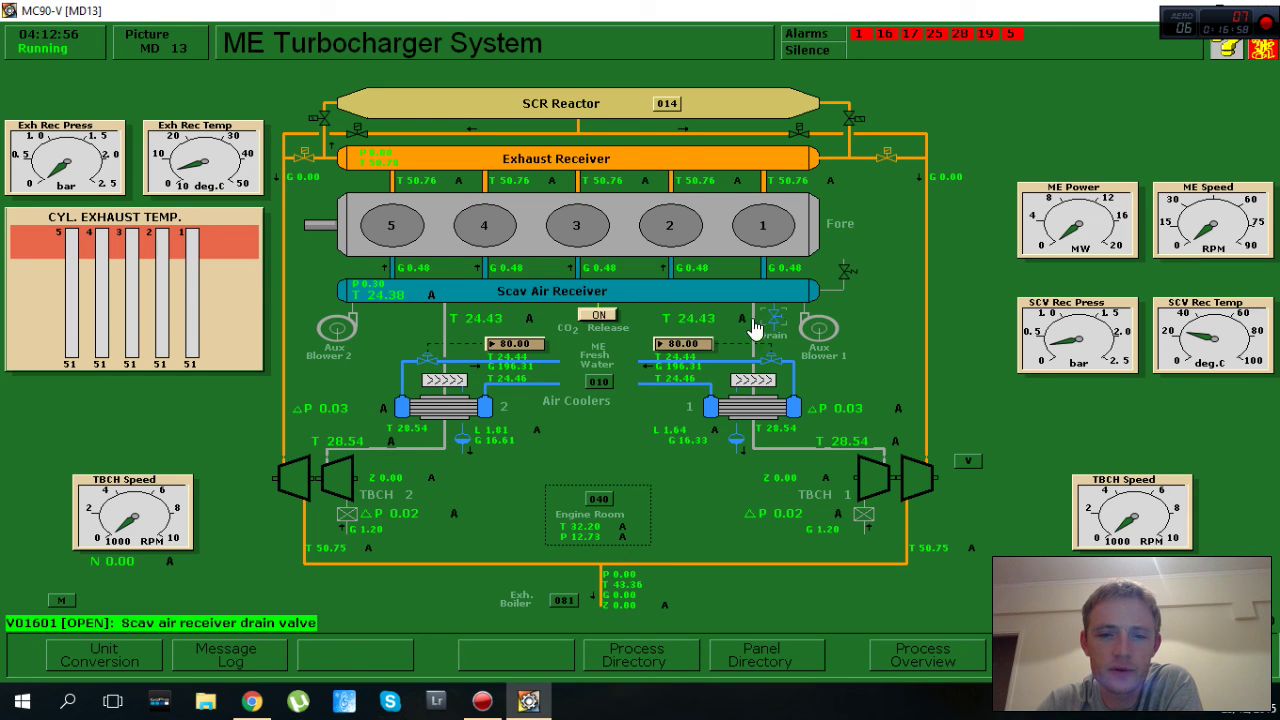
left_click(596, 274)
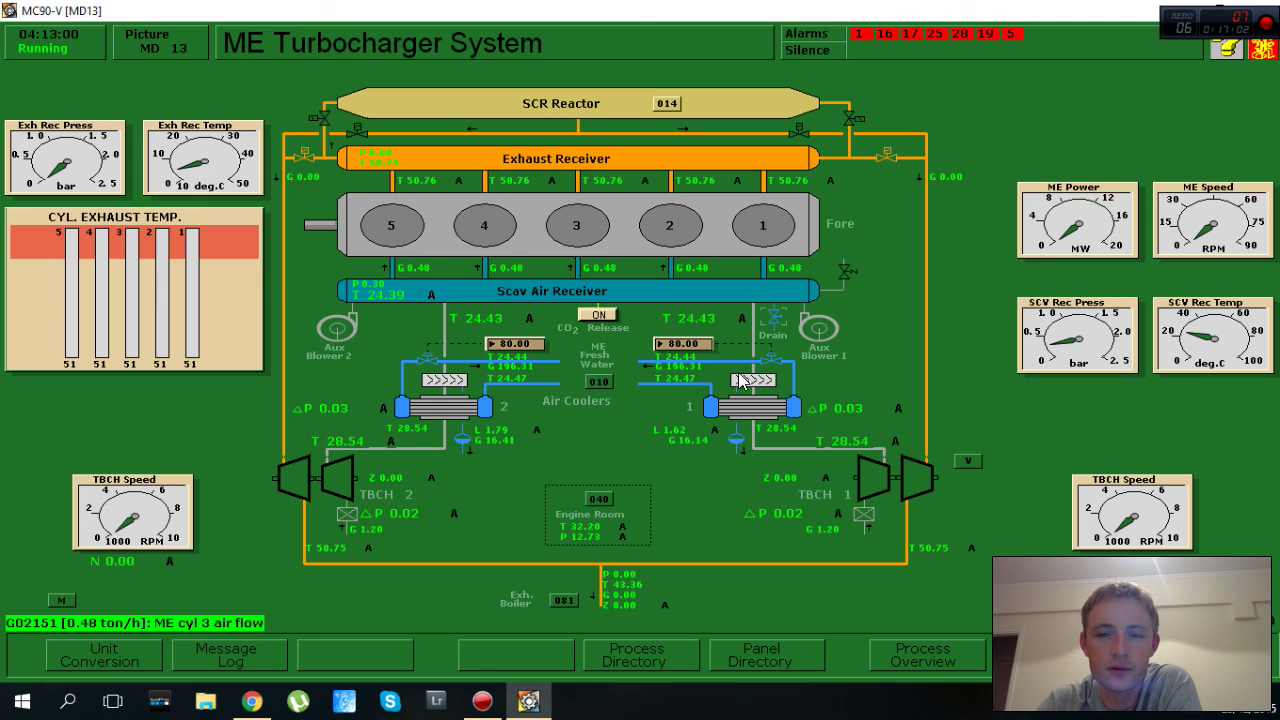
left_click(772, 322)
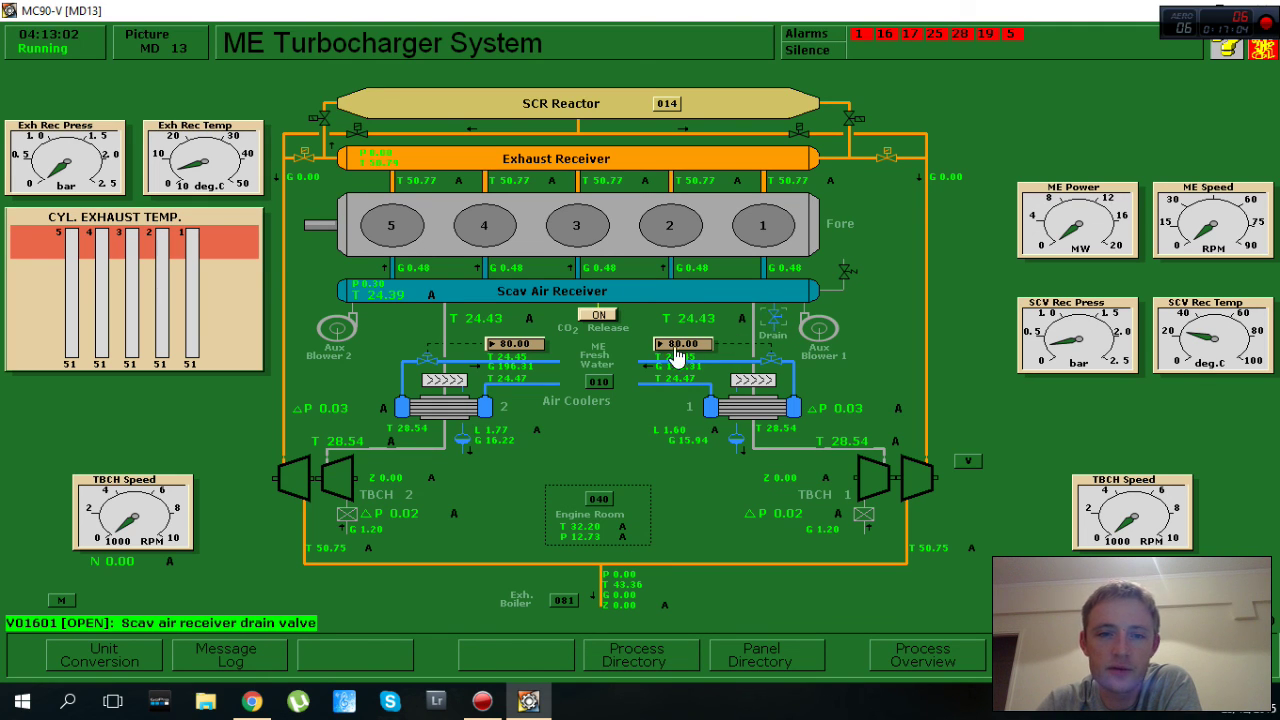
left_click(380, 296)
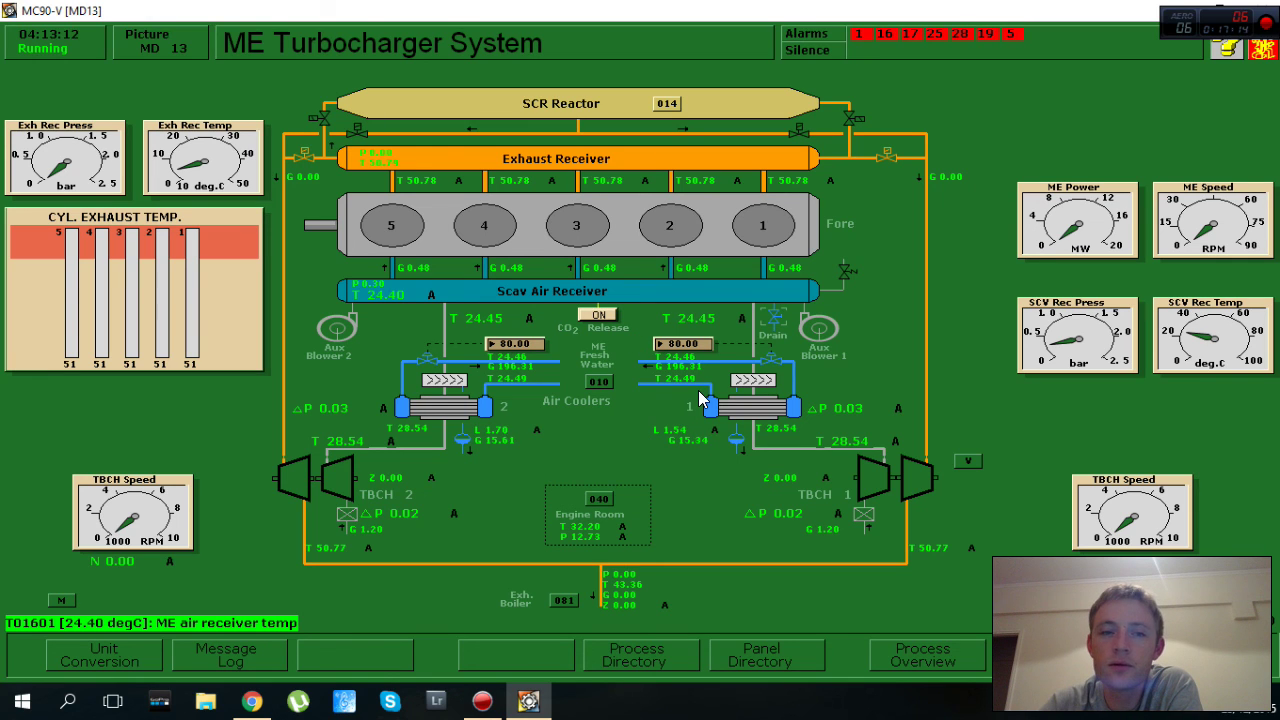
key("F5")
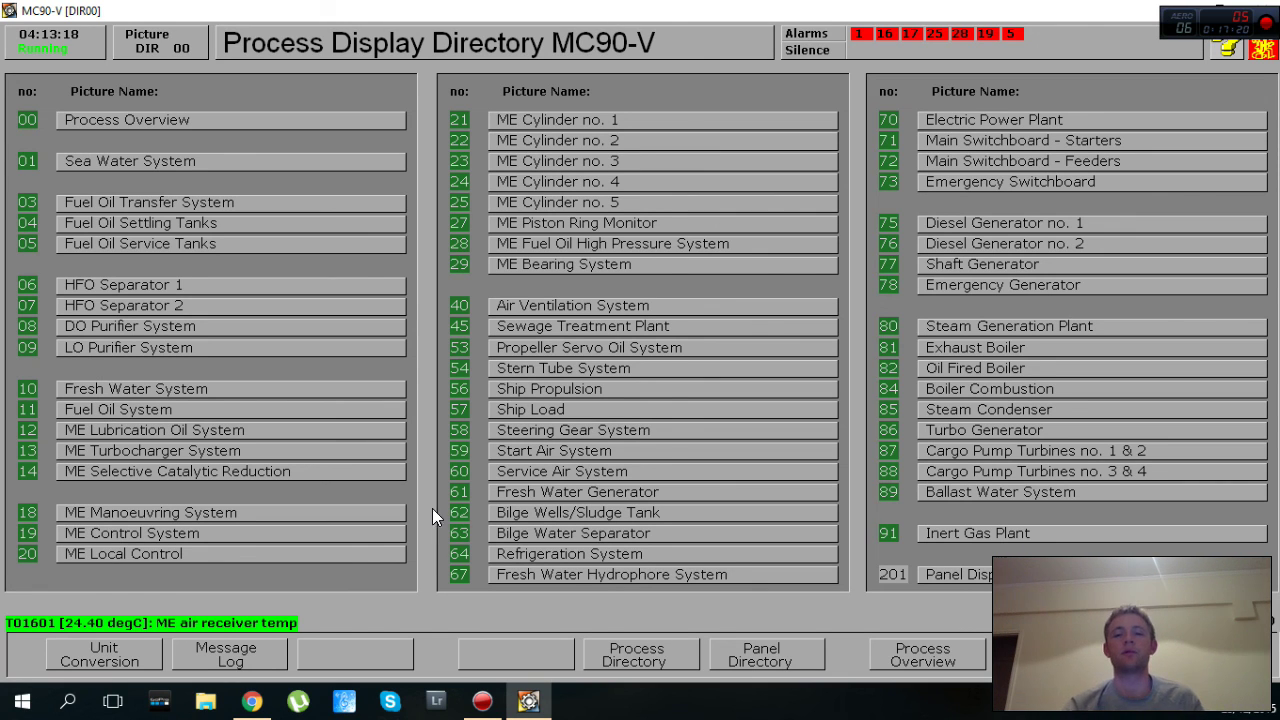
left_click(580, 452)
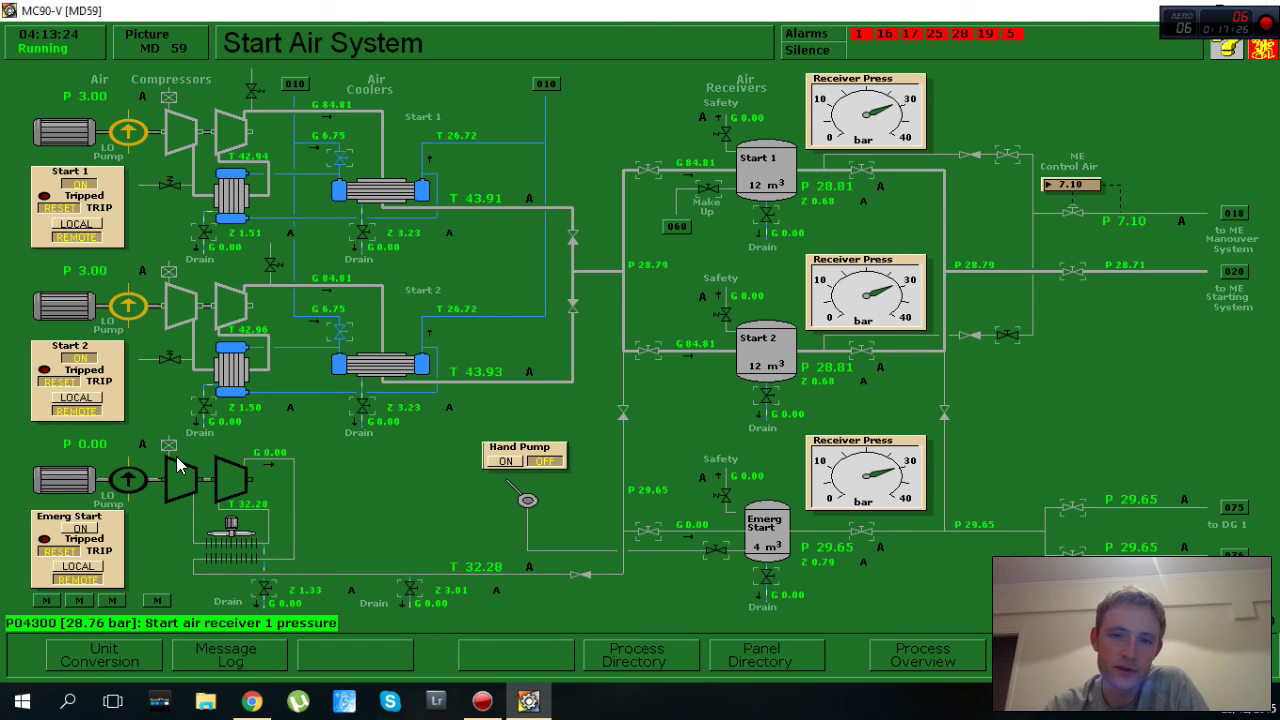
key("F5")
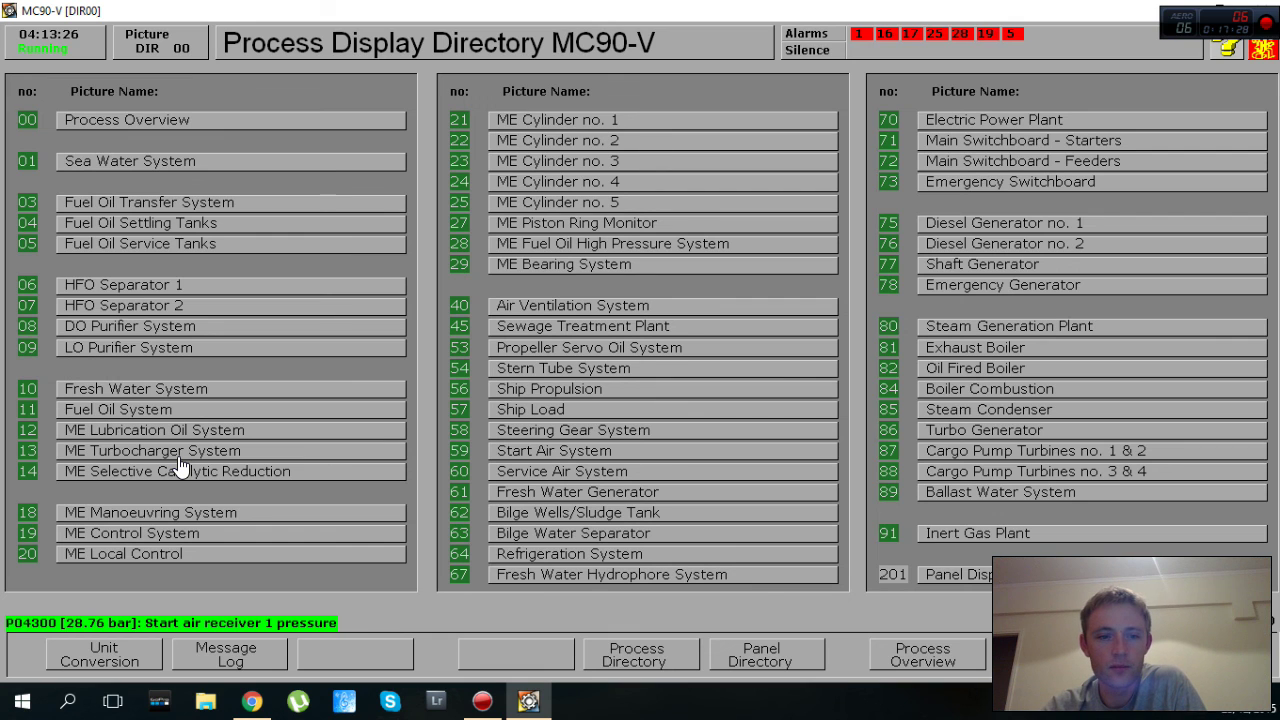